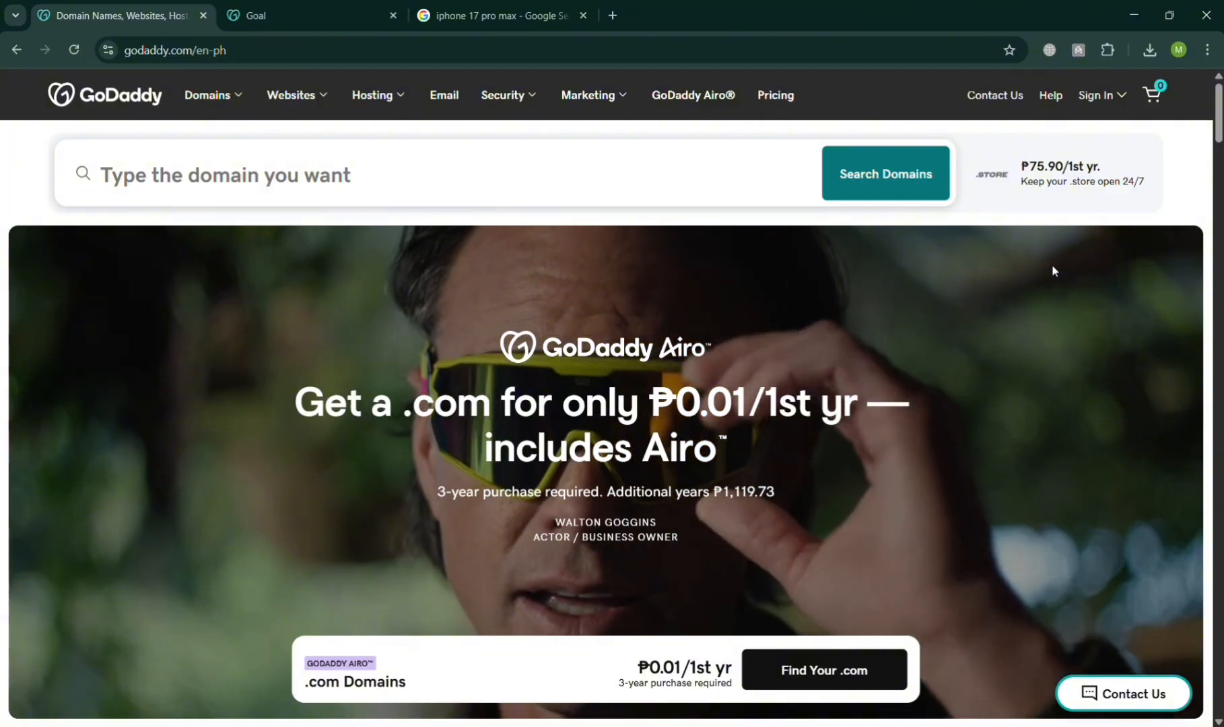
Look through the GoDaddy home page's domain offers, website tools, testimonials and customer reviews, and return to its beginning
scroll(1037, 289, down, 1)
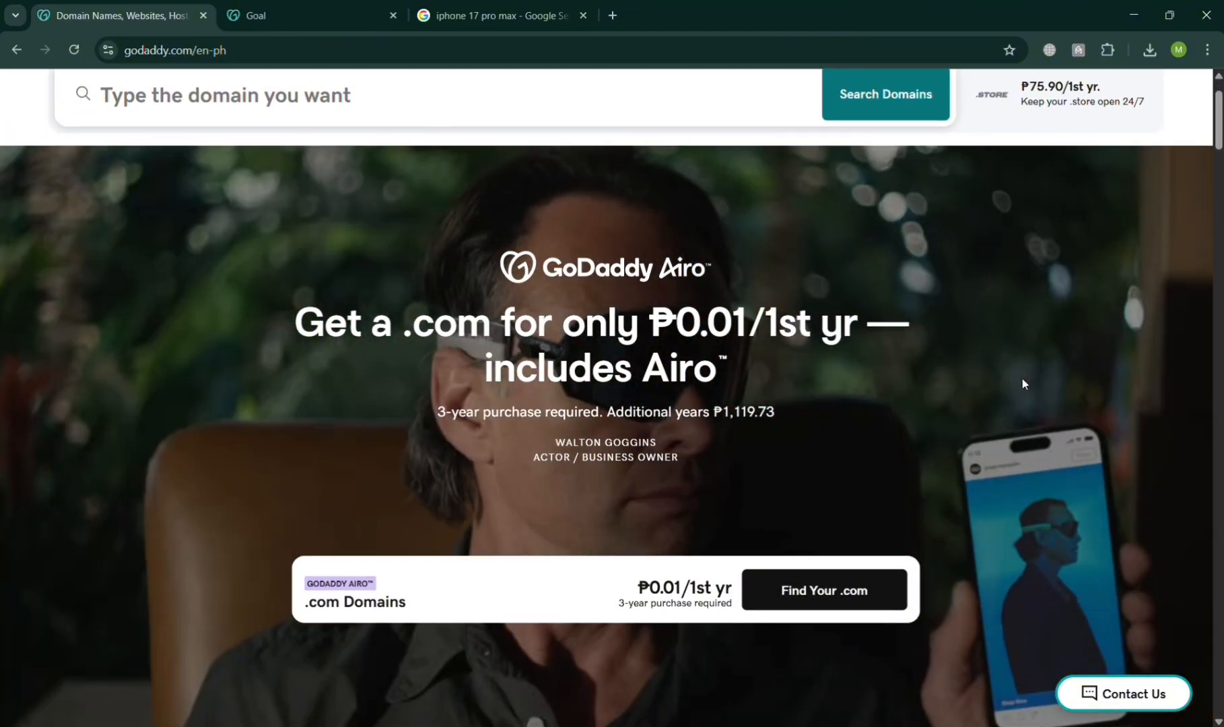
scroll(1075, 356, down, 2)
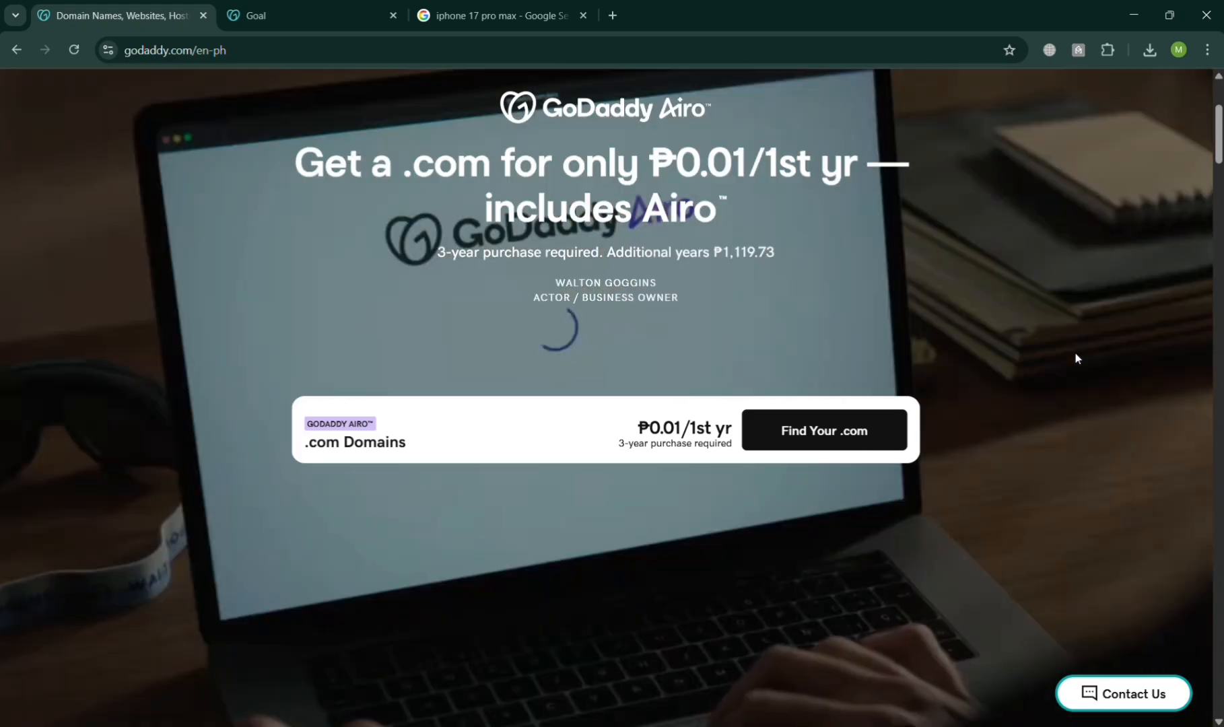
scroll(1069, 357, down, 3)
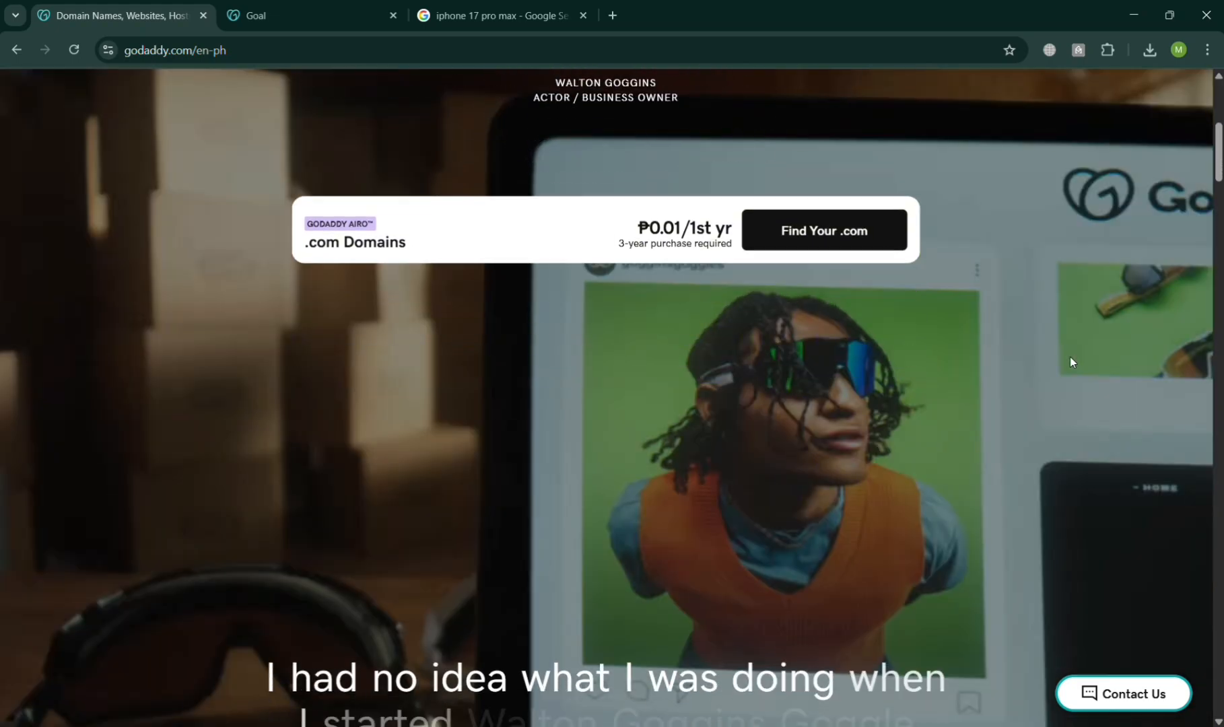
scroll(1069, 356, down, 6)
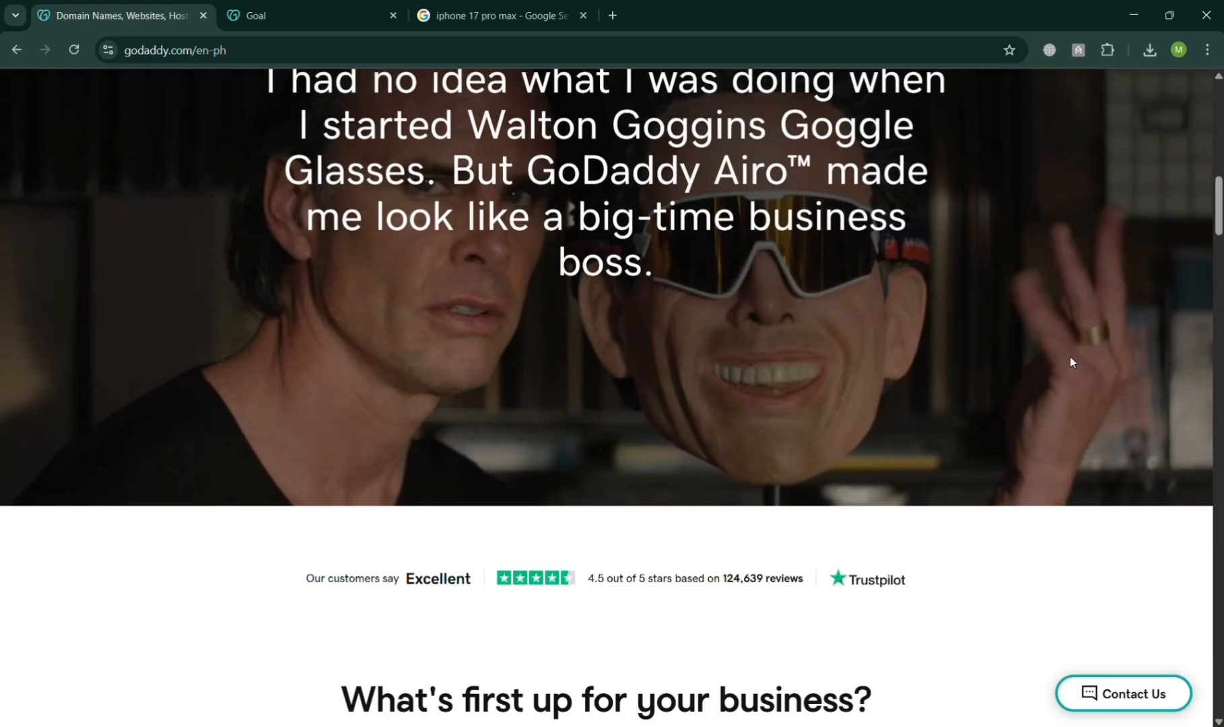
scroll(1070, 361, down, 12)
scroll(1074, 364, up, 1)
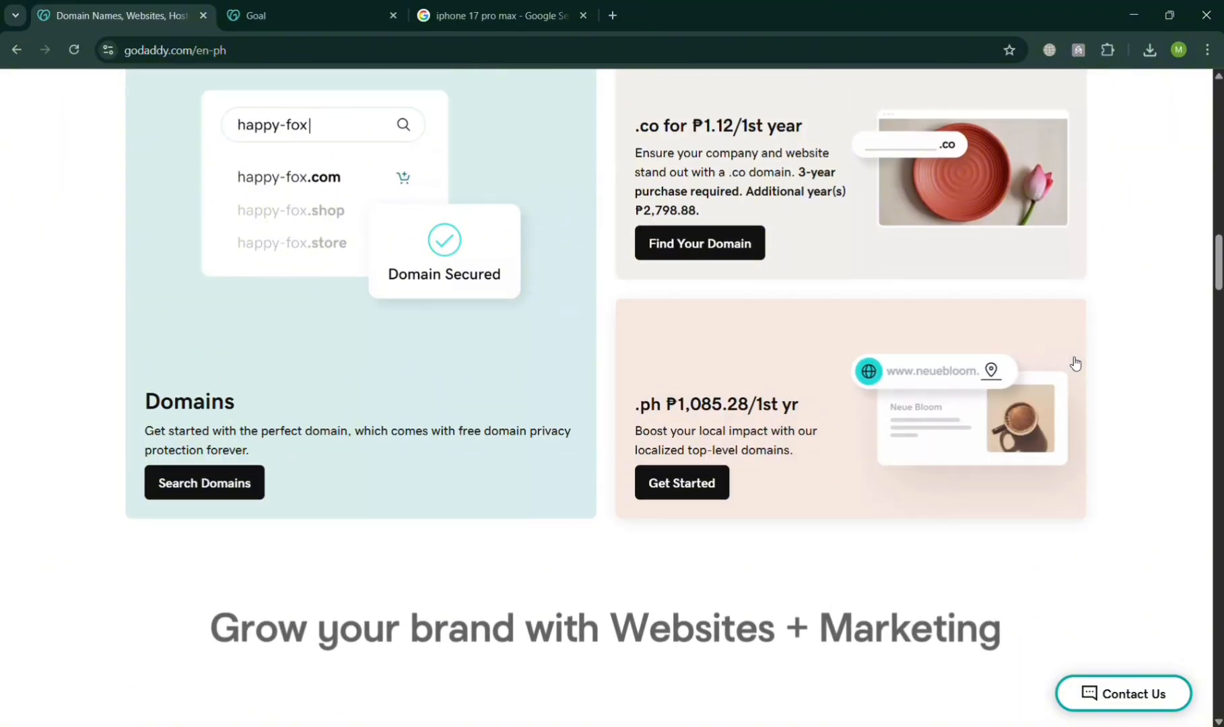
scroll(1075, 364, up, 5)
scroll(1074, 364, down, 8)
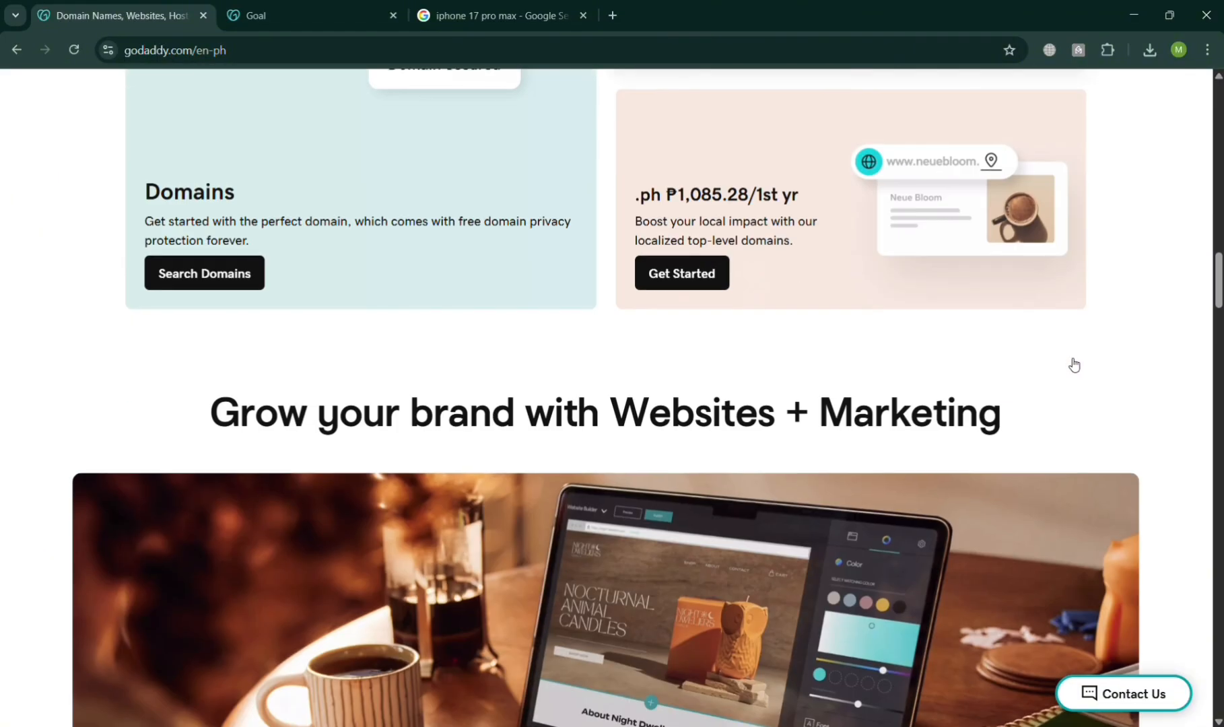
scroll(1073, 364, down, 6)
scroll(1070, 362, up, 1)
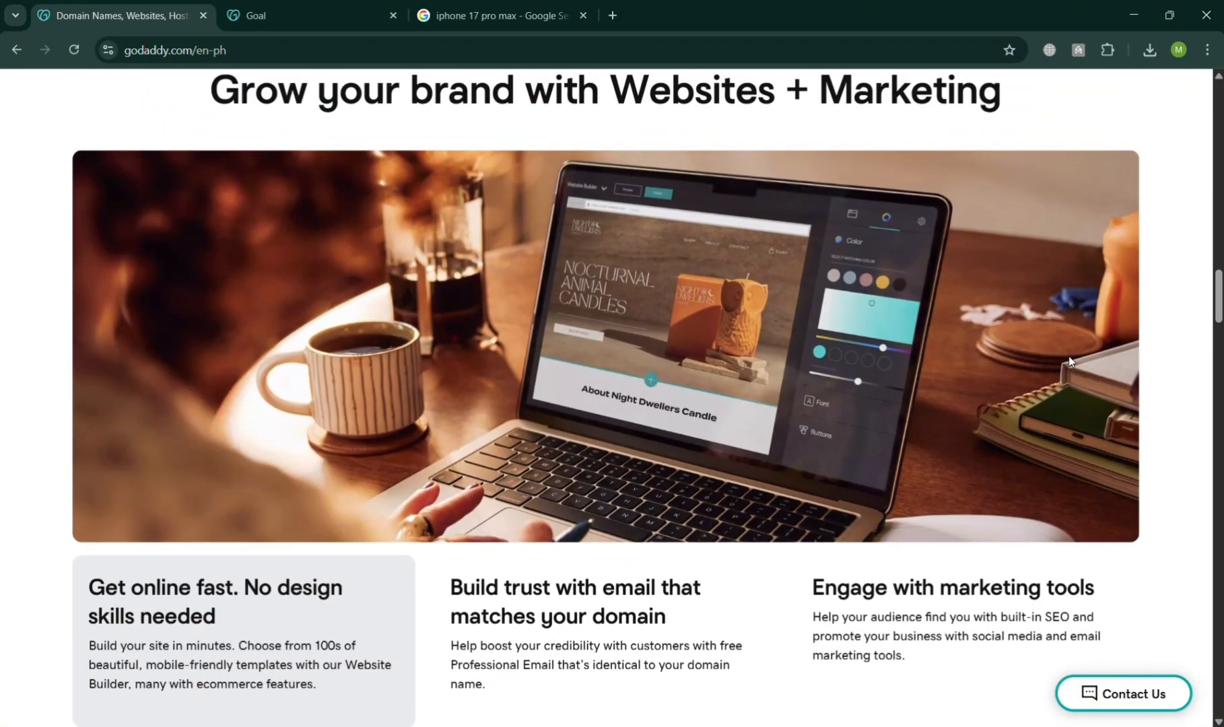
scroll(1070, 363, down, 15)
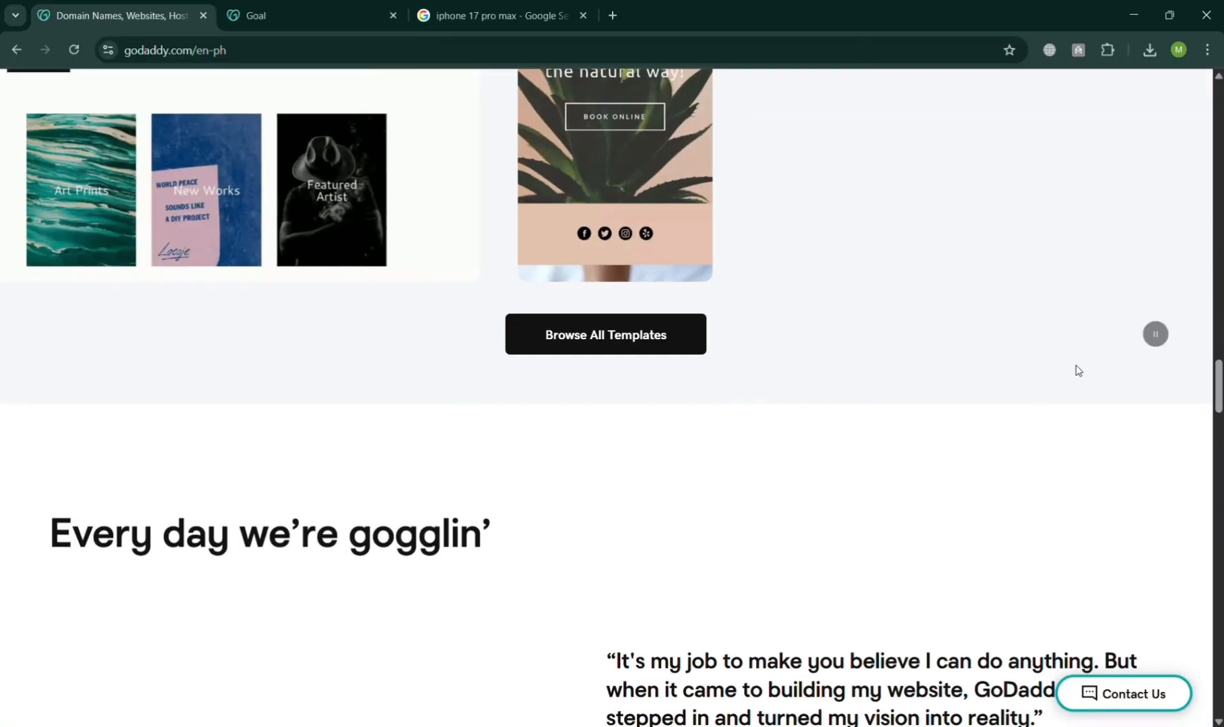
scroll(1075, 367, down, 7)
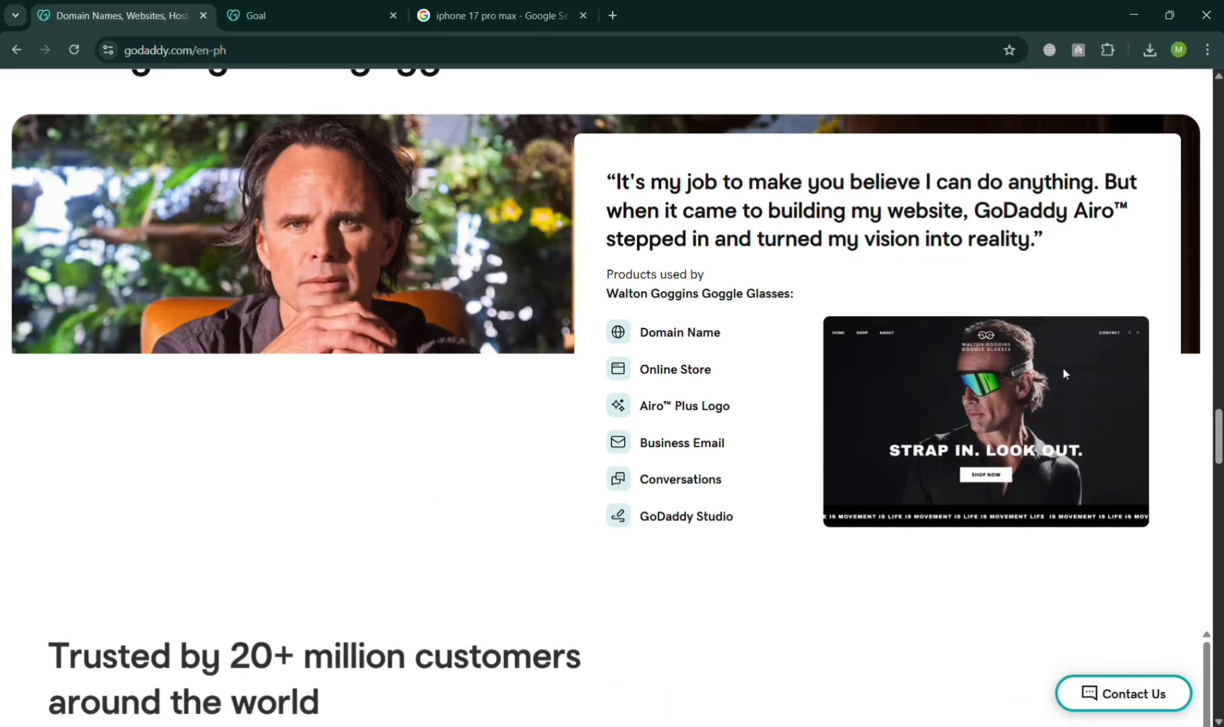
scroll(1121, 364, up, 1)
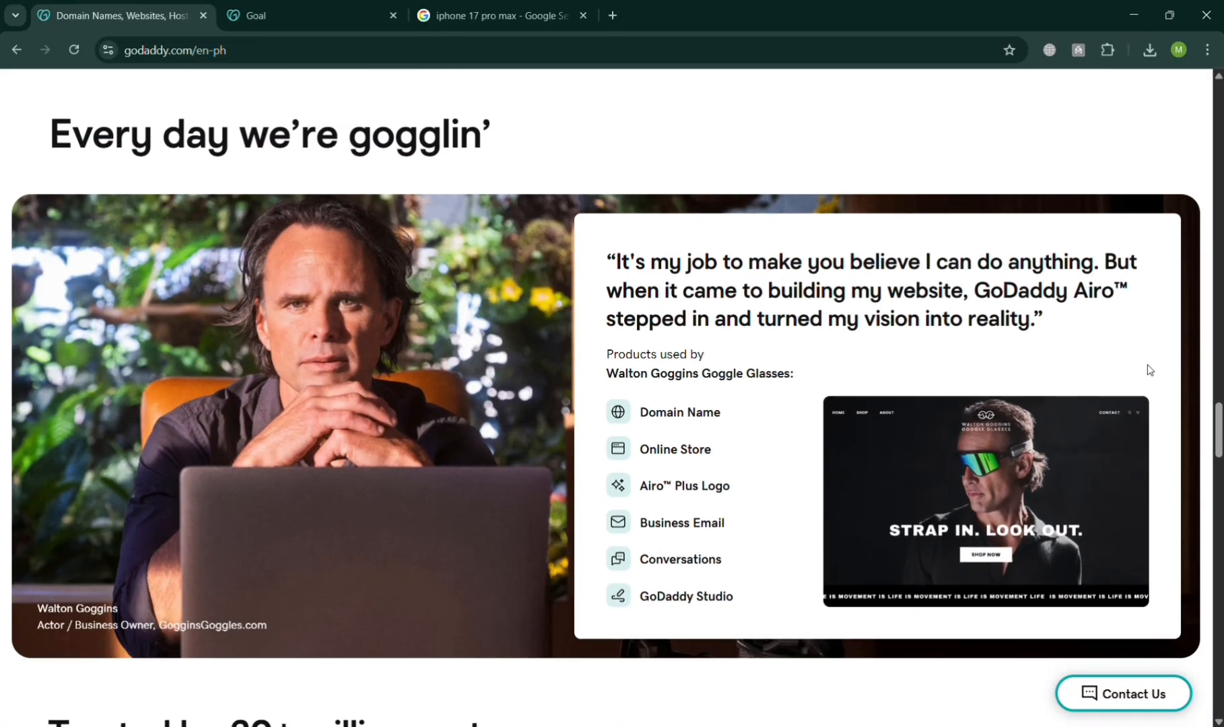
scroll(1121, 368, down, 1)
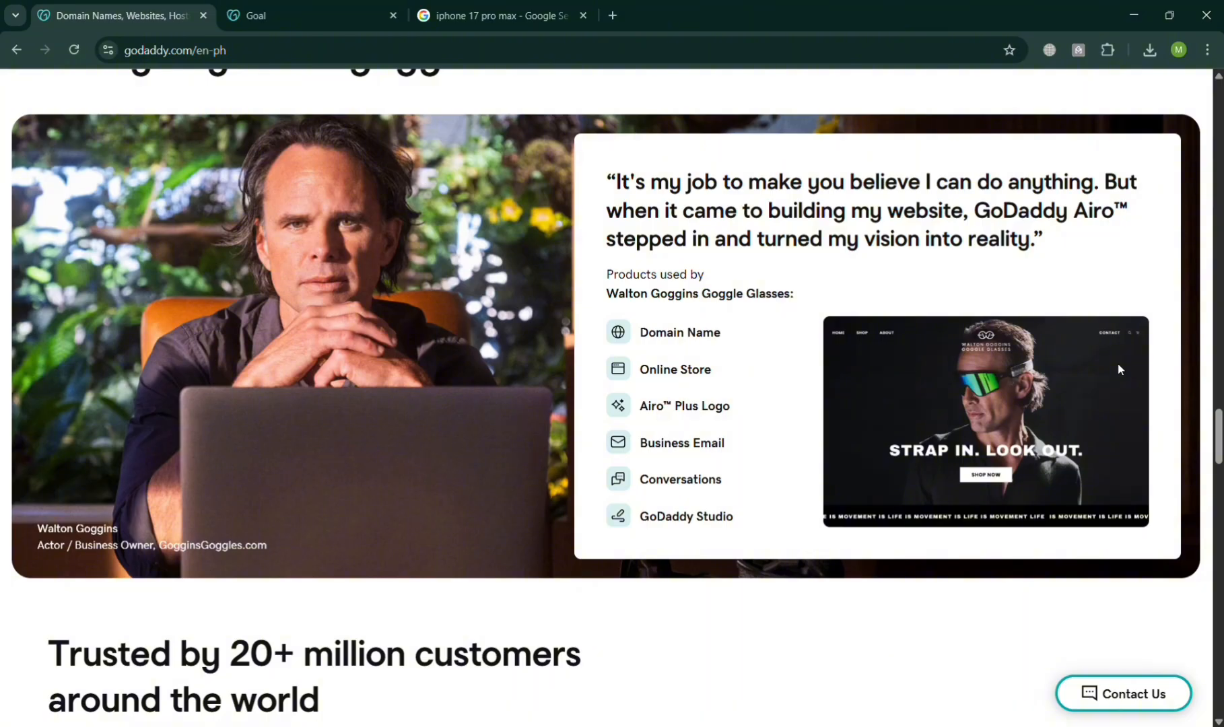
scroll(1118, 369, down, 1)
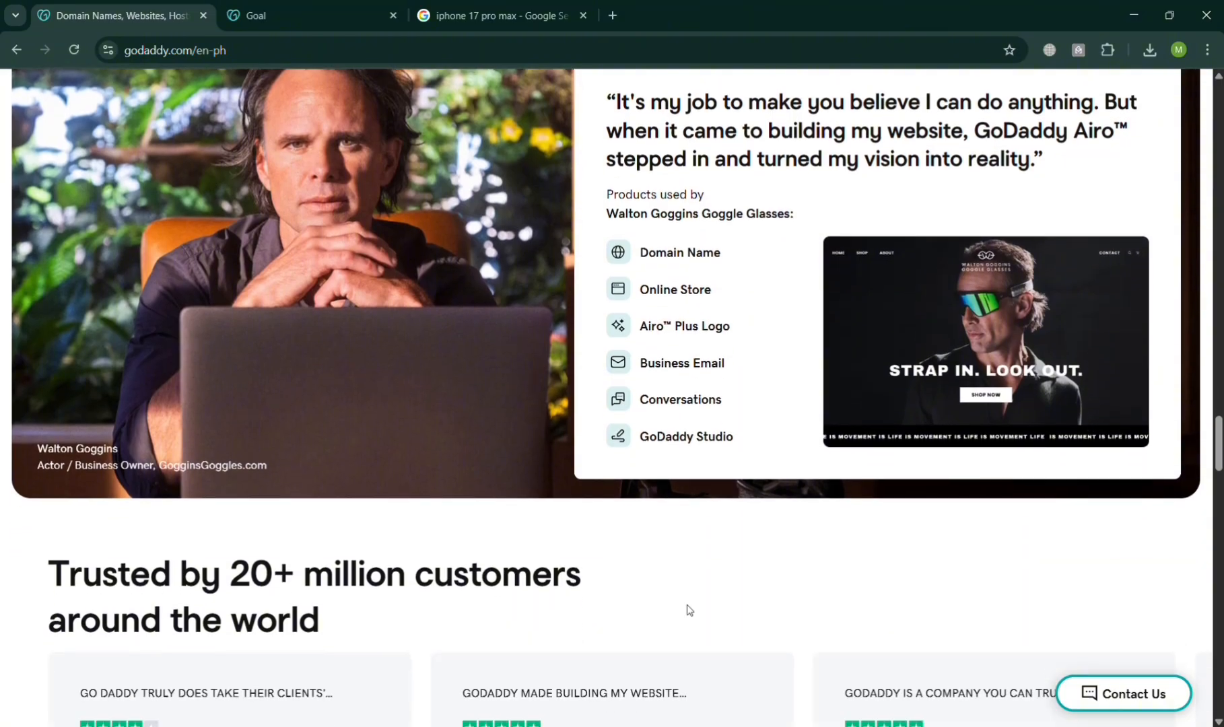
scroll(926, 550, down, 5)
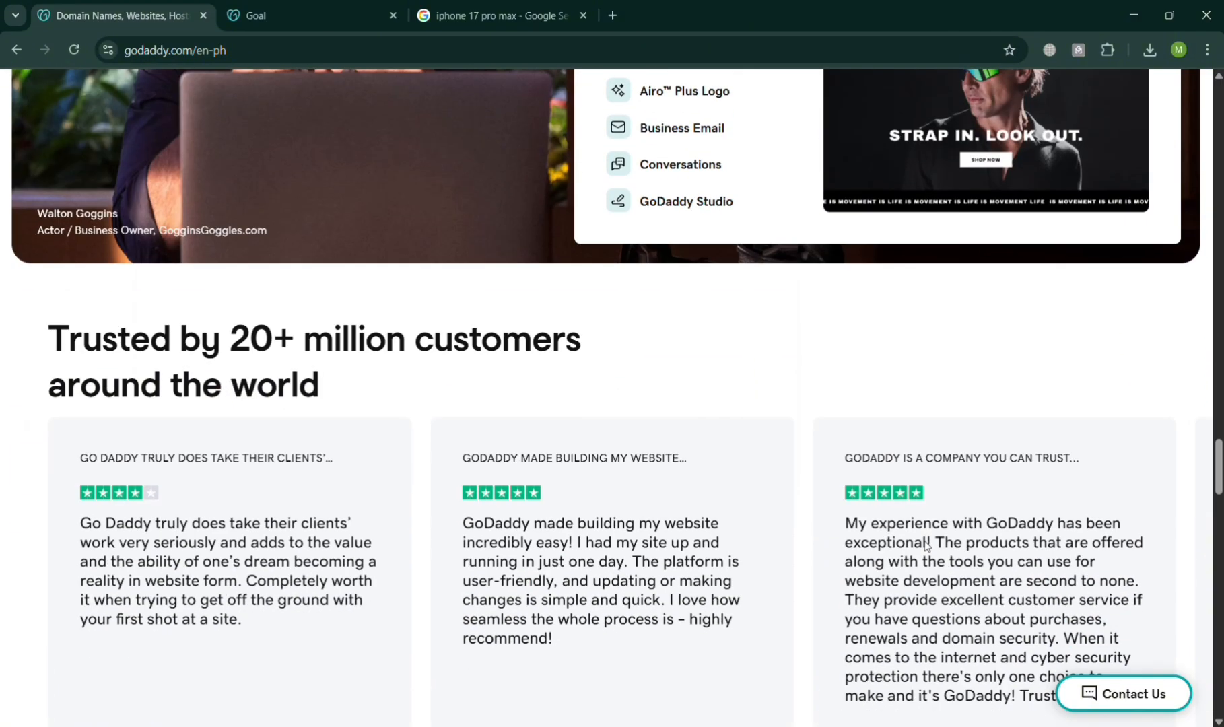
scroll(926, 546, up, 1)
scroll(924, 544, down, 12)
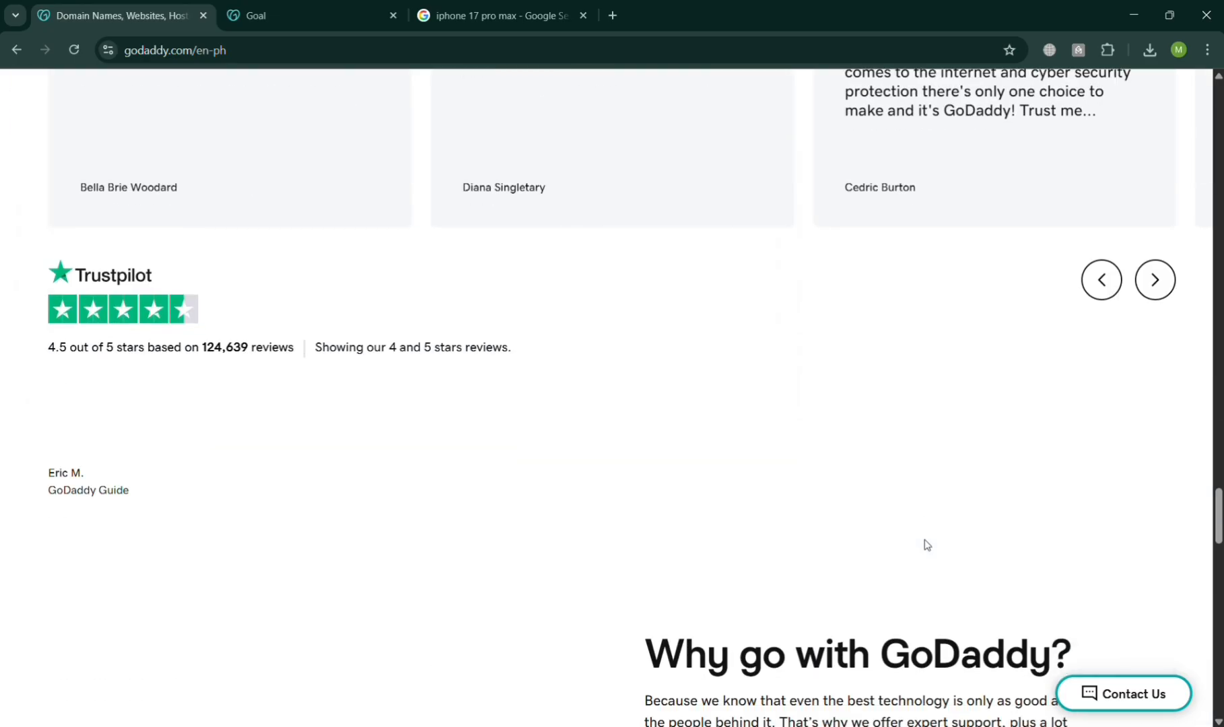
scroll(1000, 505, down, 5)
drag(1220, 606, 1179, 153)
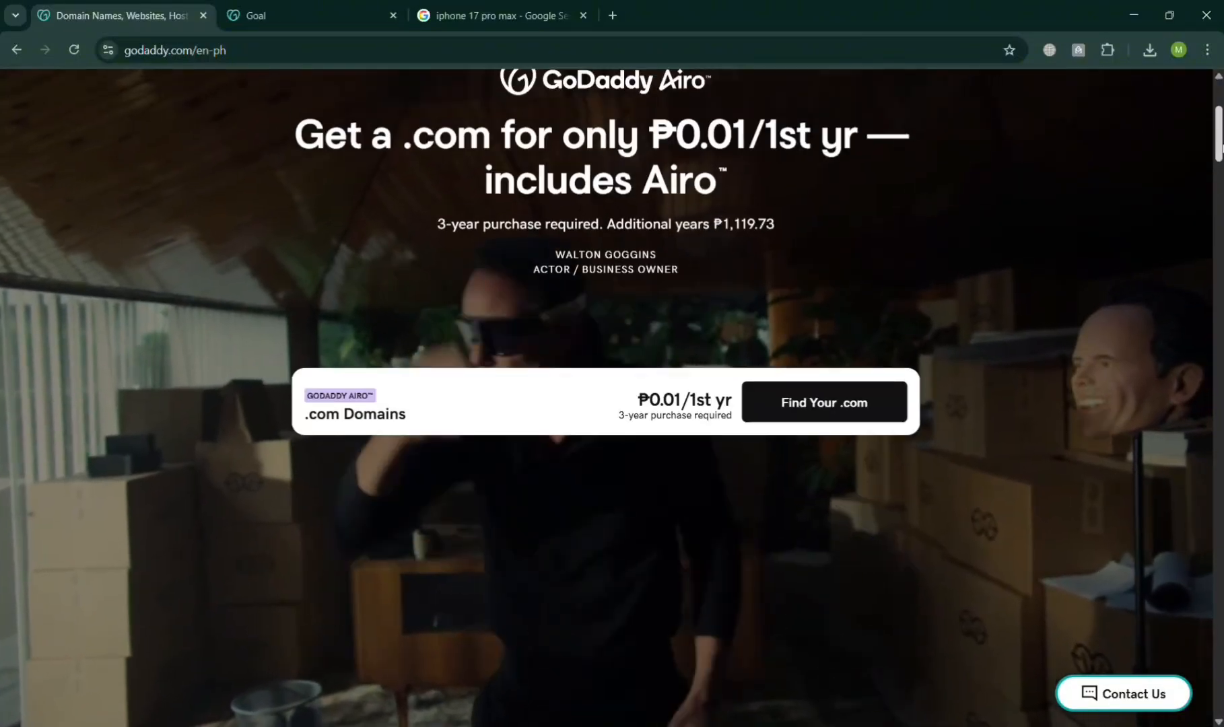
scroll(1019, 88, up, 4)
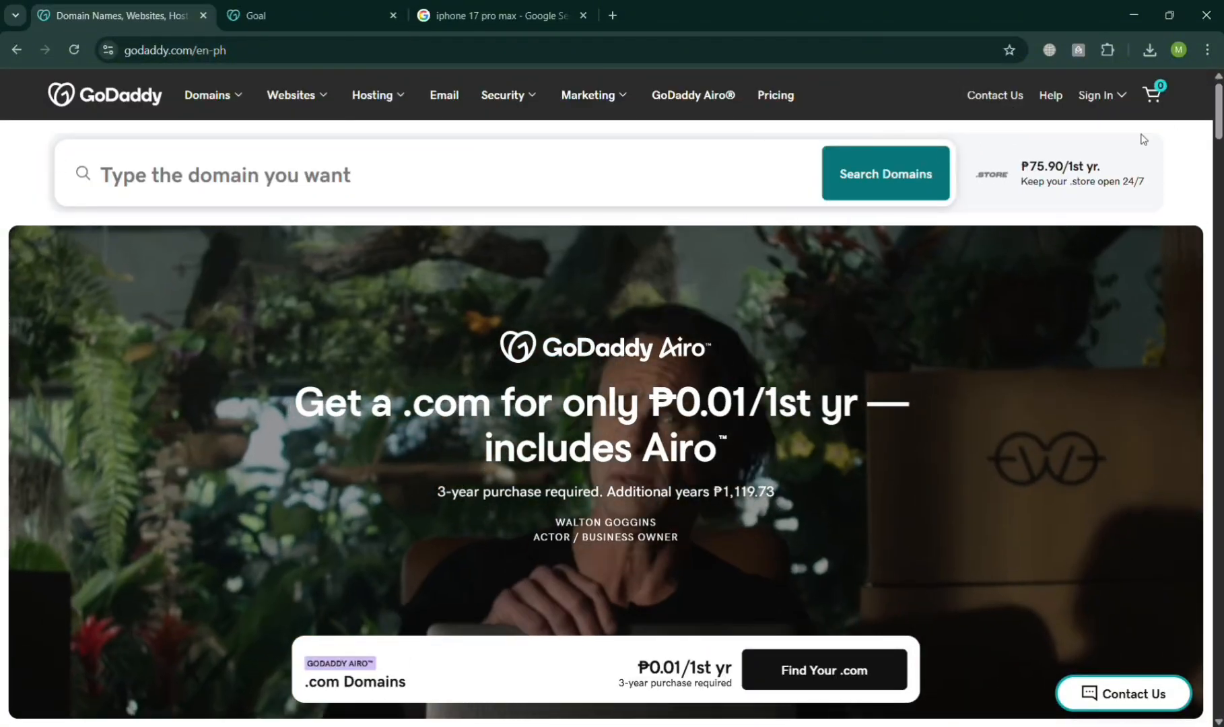
In the already open website setup questionnaire, choose selling with an online store as the needed feature and continue
click(351, 6)
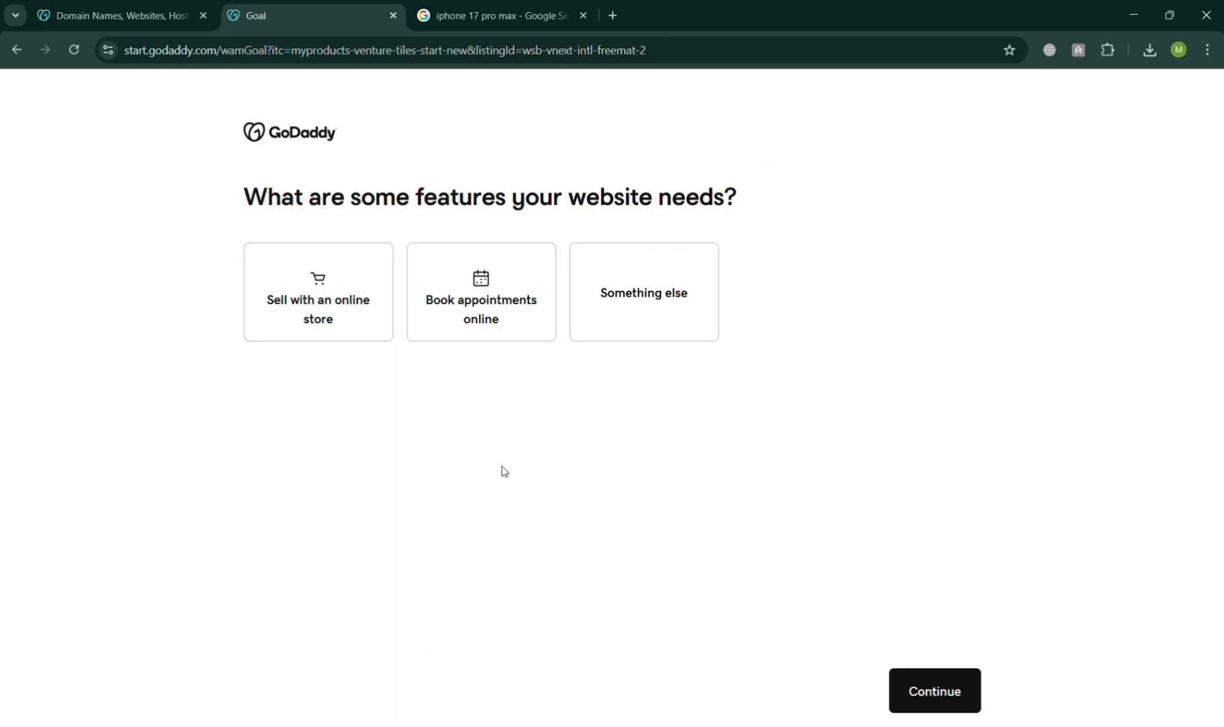
click(342, 307)
click(934, 689)
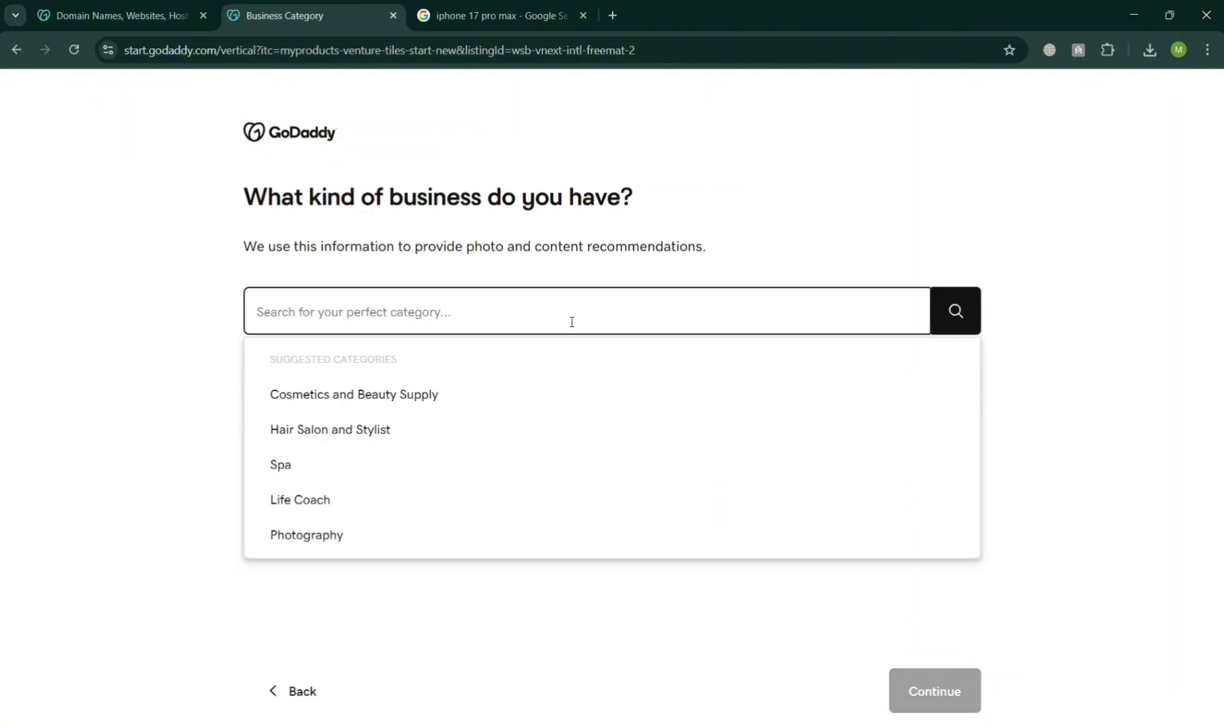
Set the business category to Ecommerce and name the business Phoneatics
text(ecommerce)
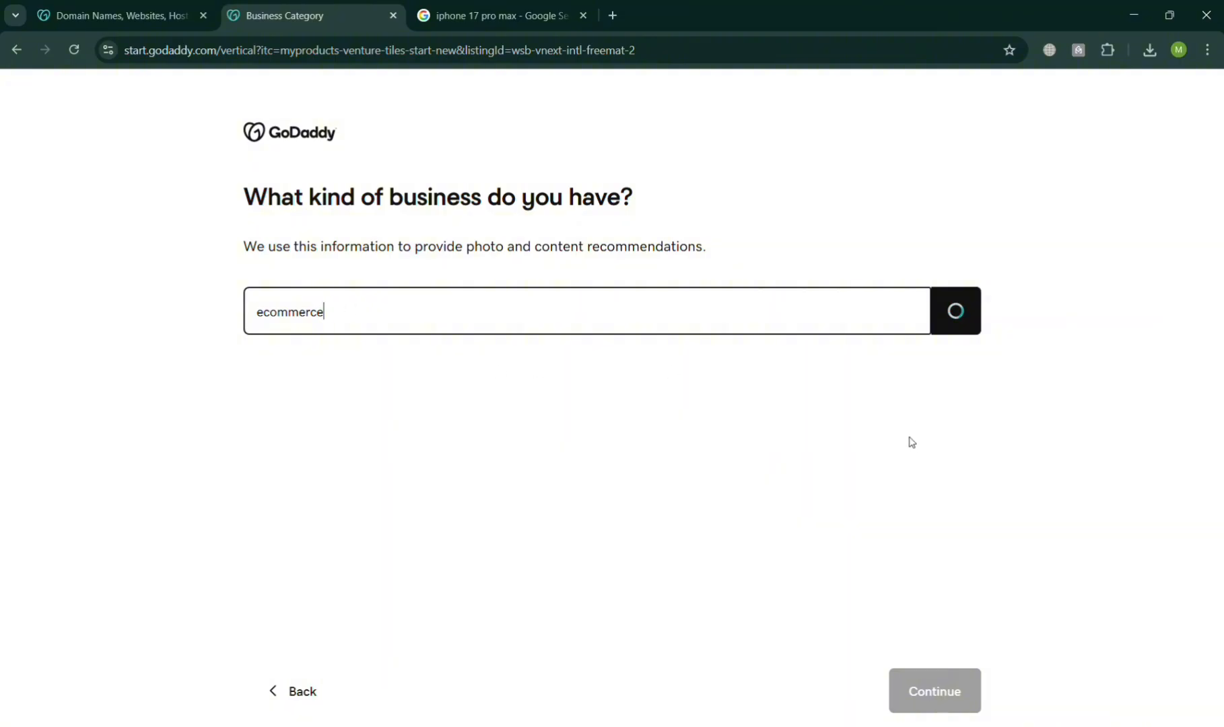
click(417, 367)
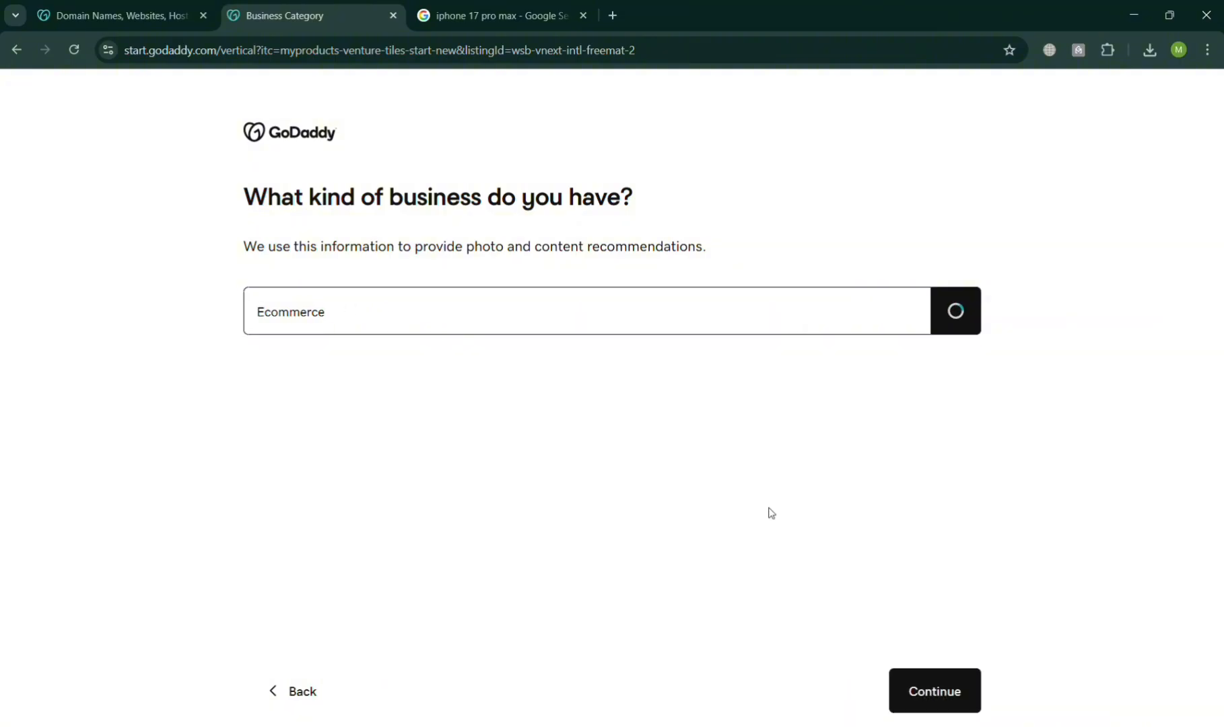
click(959, 711)
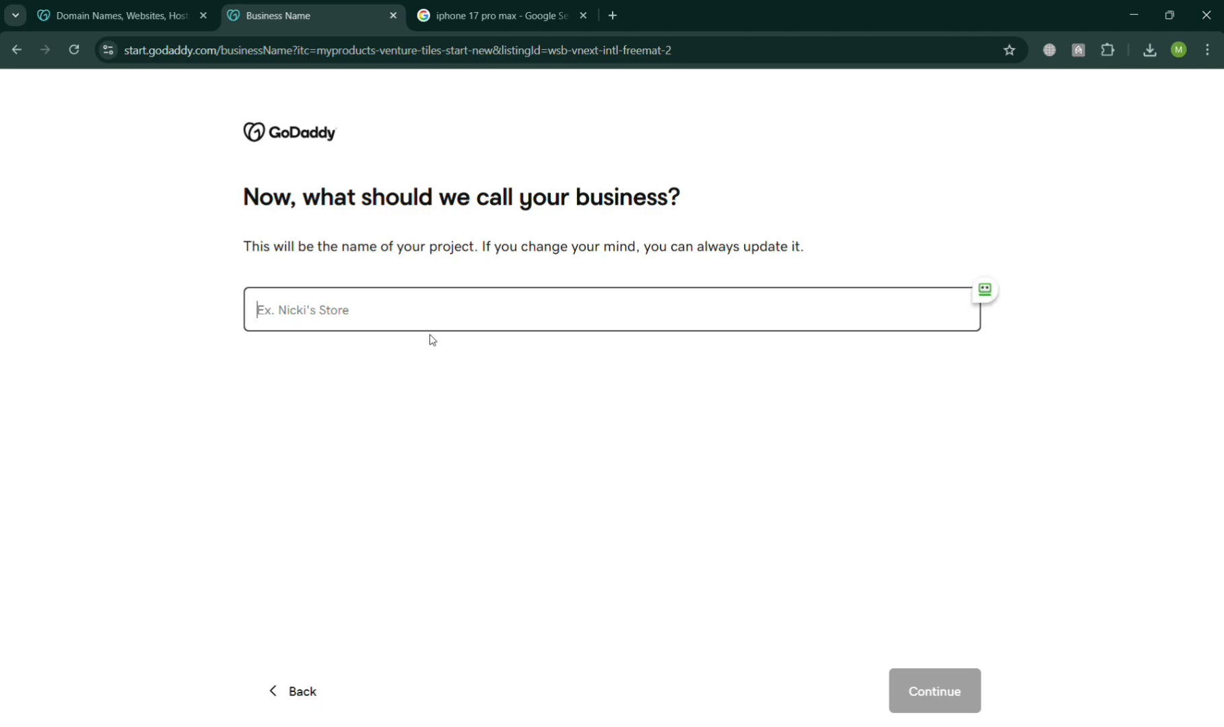
text(Phoneatics)
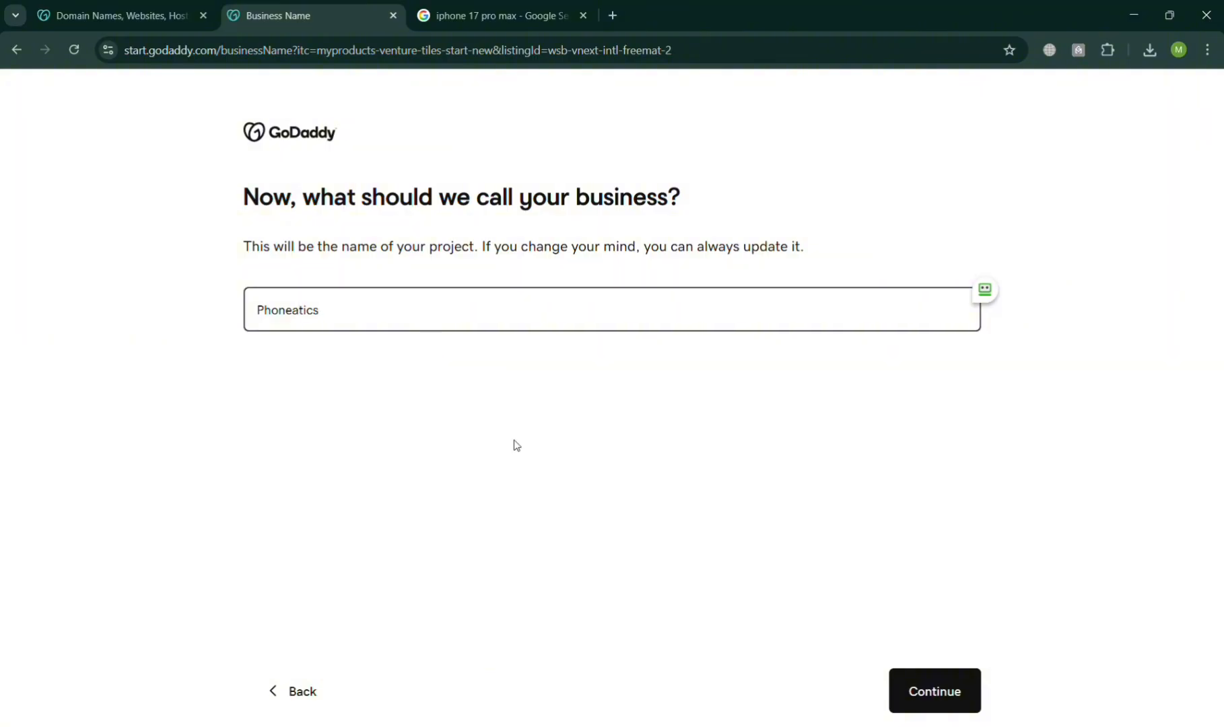
click(973, 691)
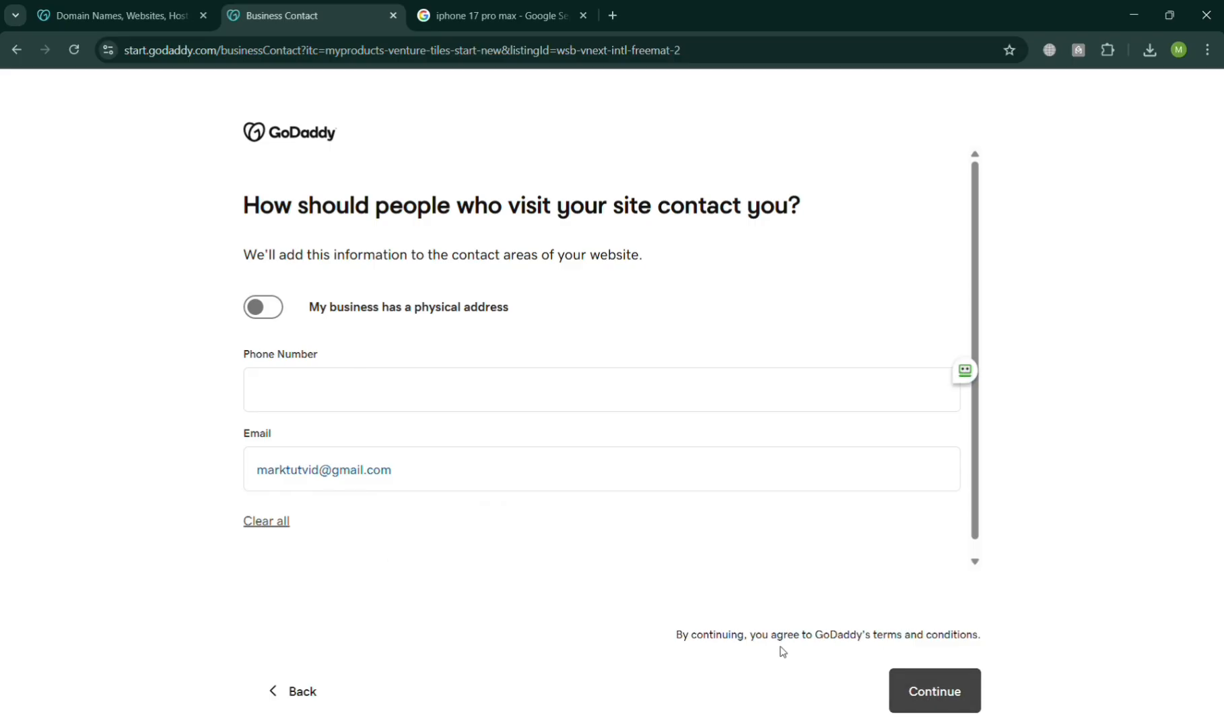
Clear all visitor contact details, continue, and skip the business description
click(283, 524)
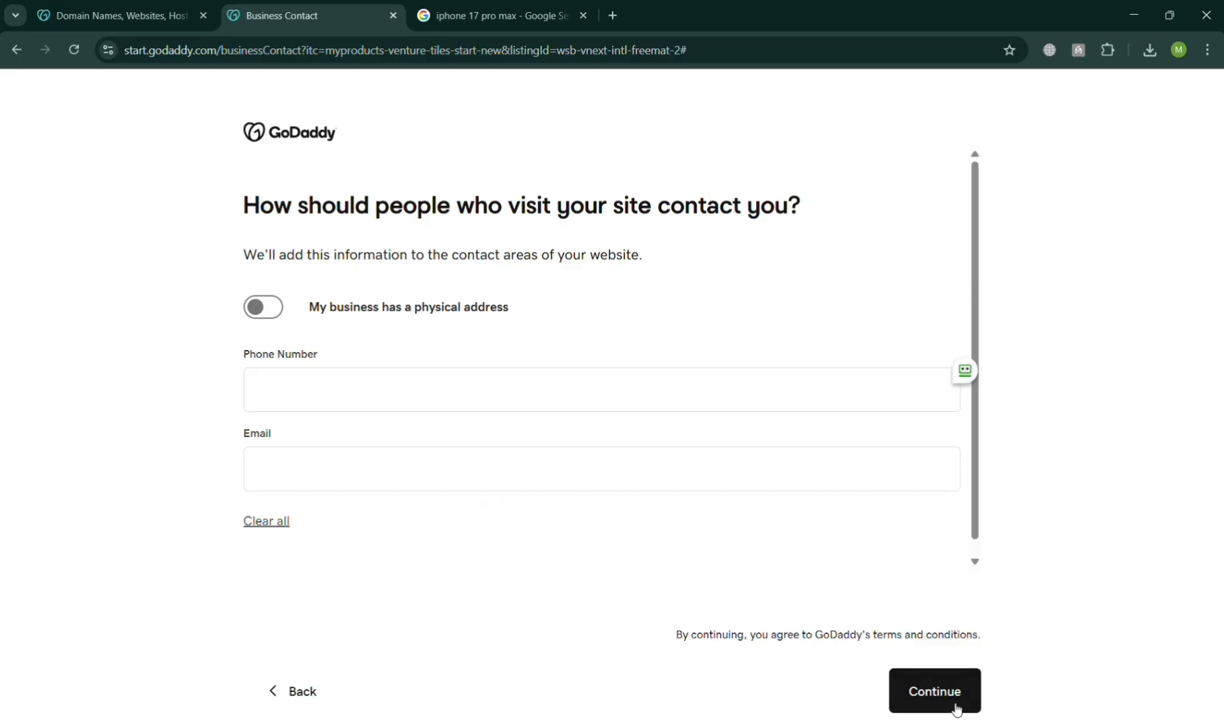
click(938, 694)
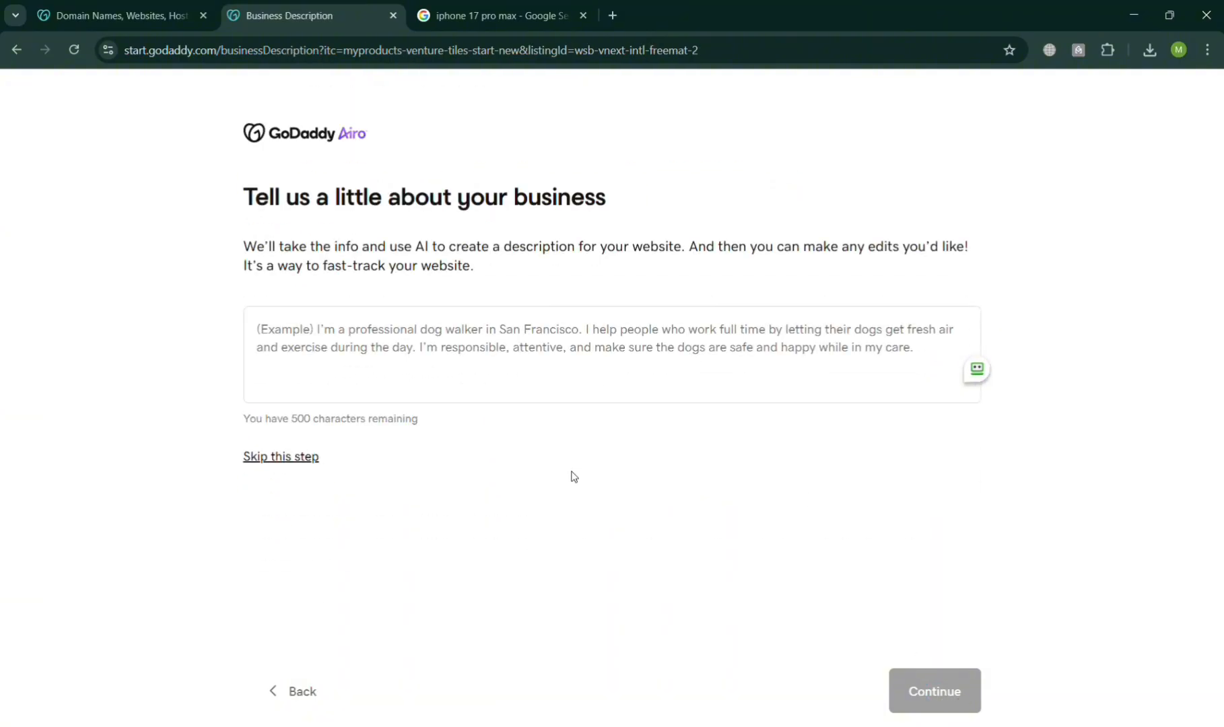
click(480, 350)
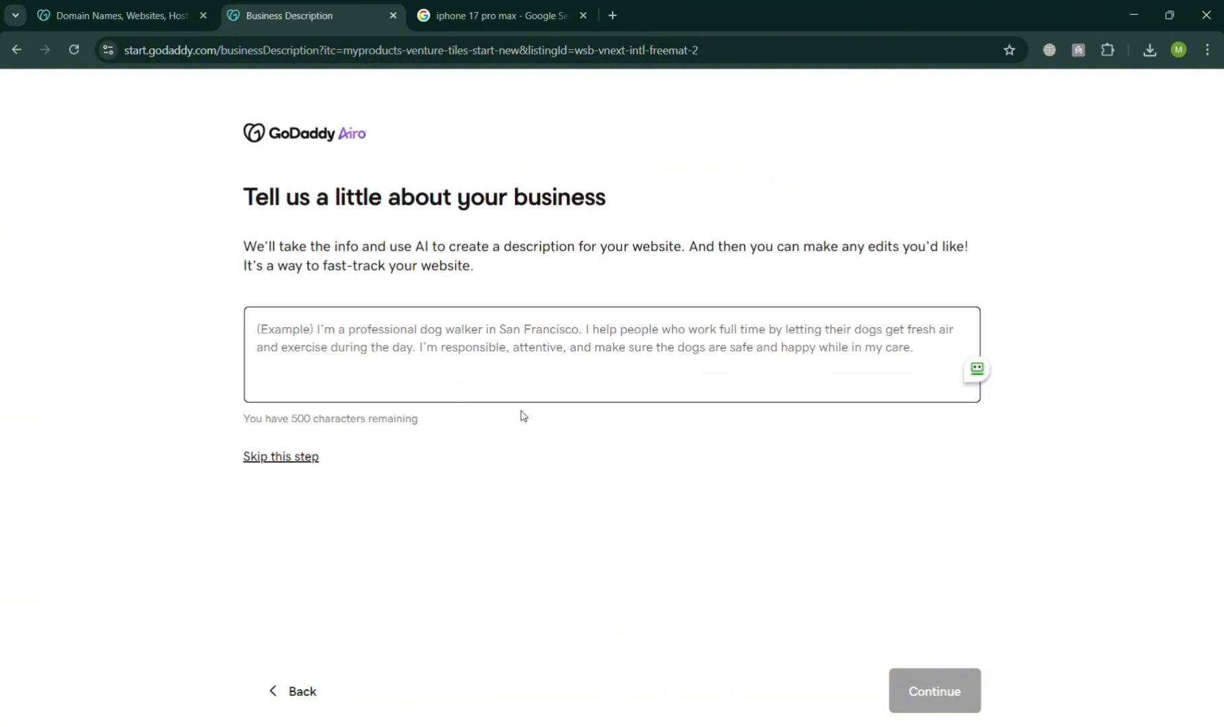
click(285, 461)
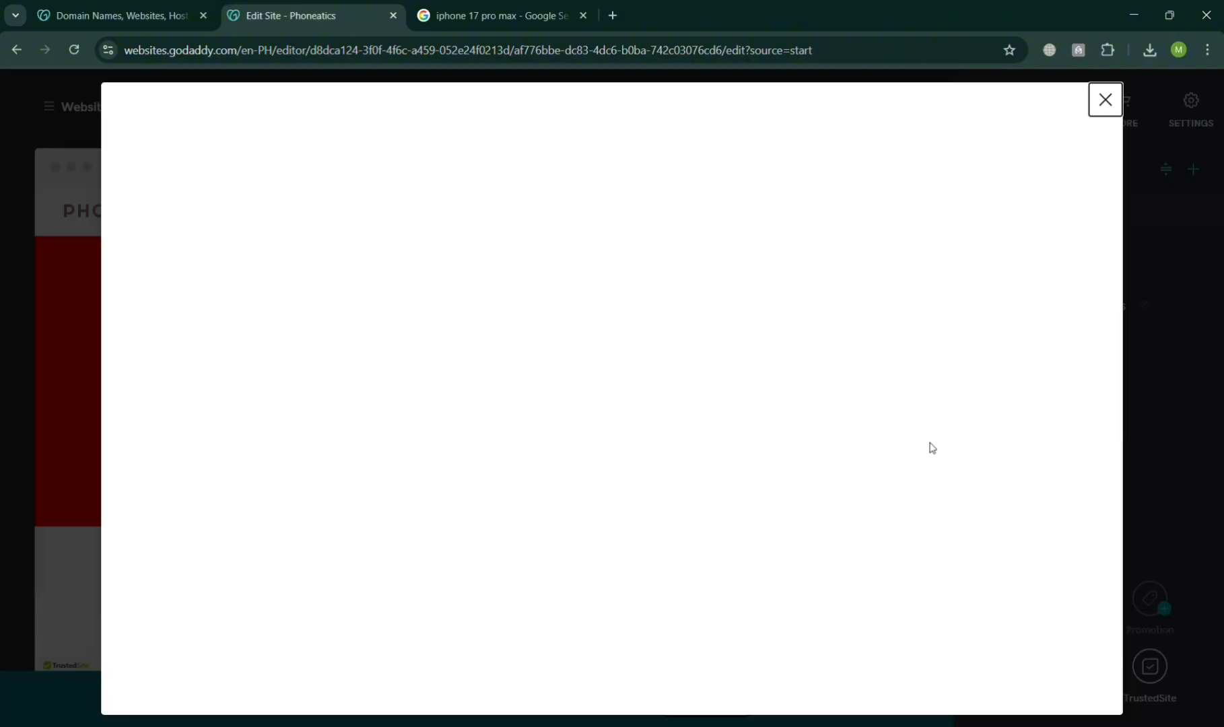
Review the yearly plans, continue for free, and accept the preselected website sections for the site
scroll(873, 443, down, 2)
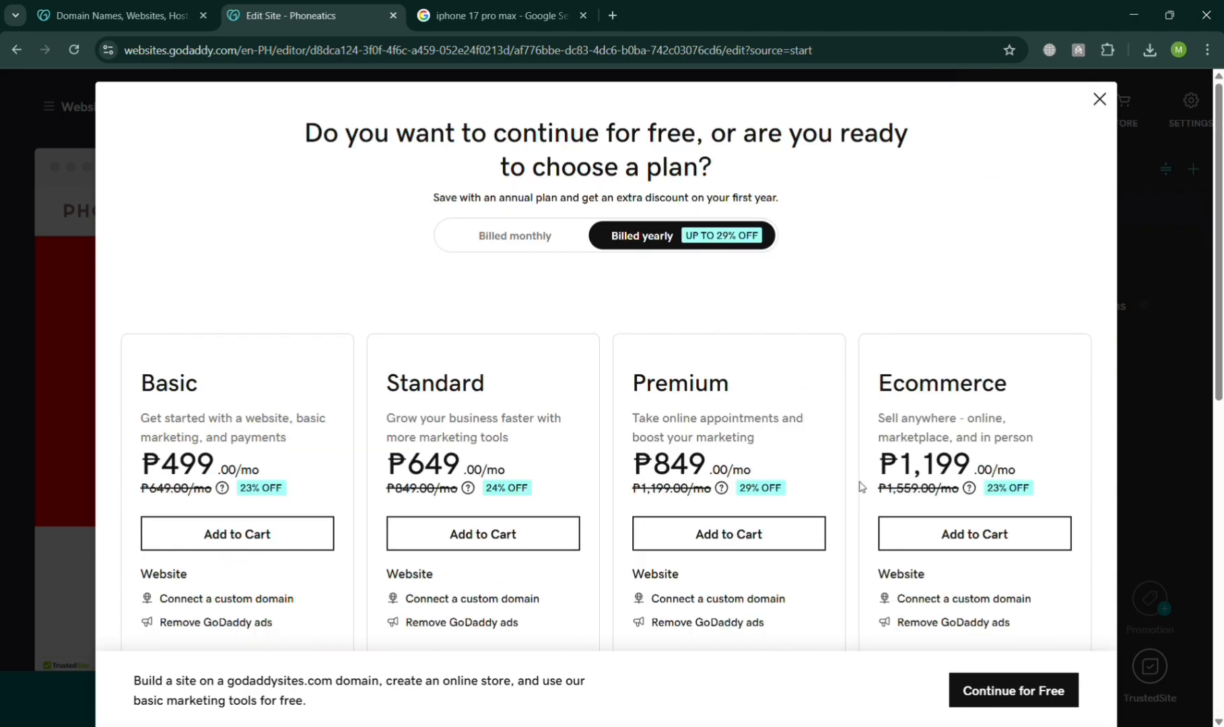
scroll(1013, 575, down, 8)
scroll(996, 579, up, 8)
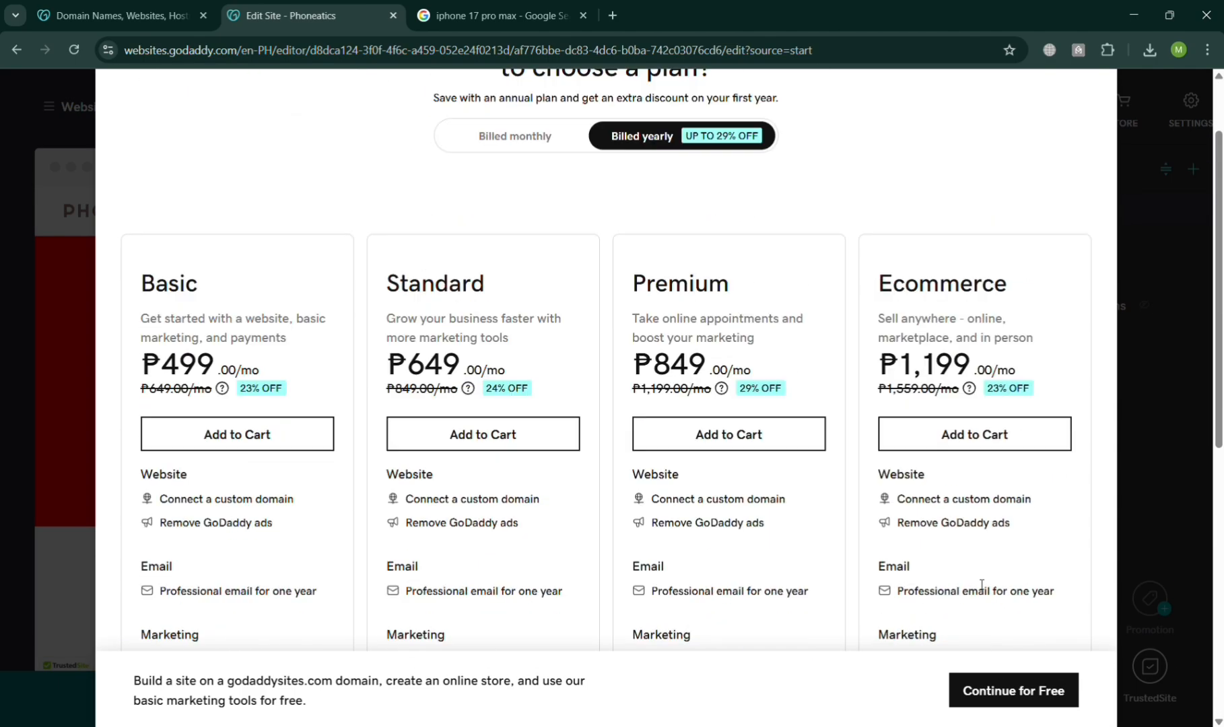
click(1042, 709)
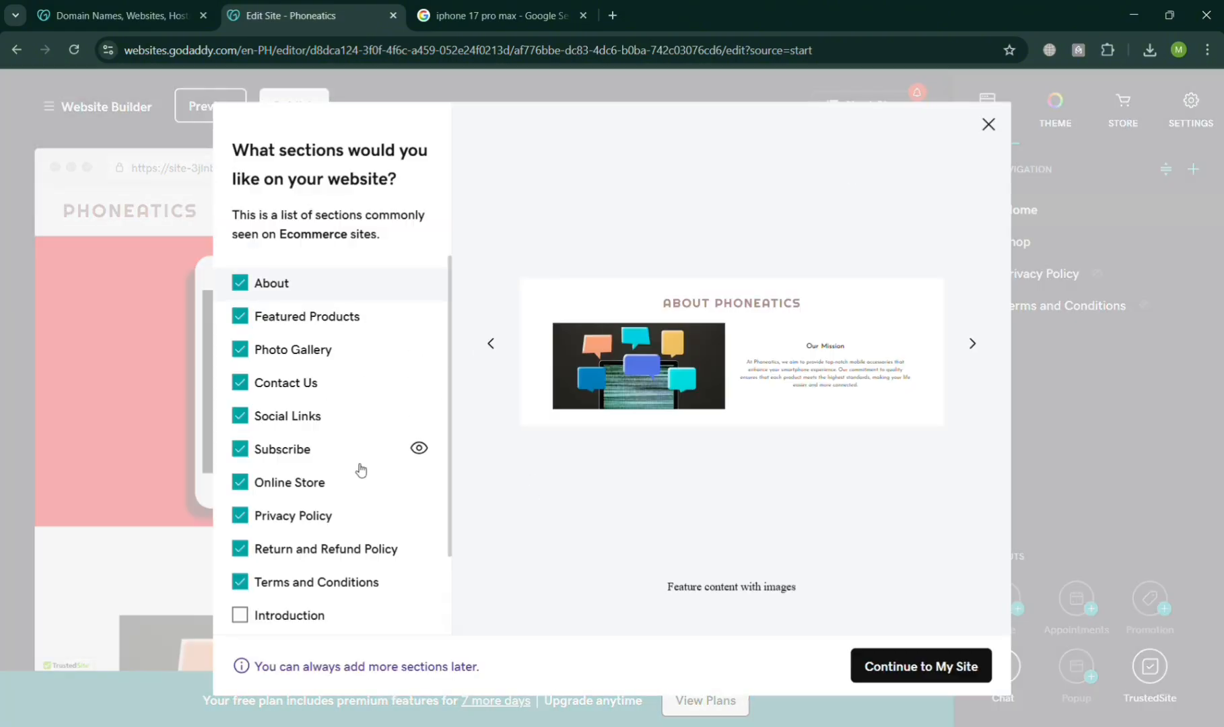
scroll(361, 470, down, 2)
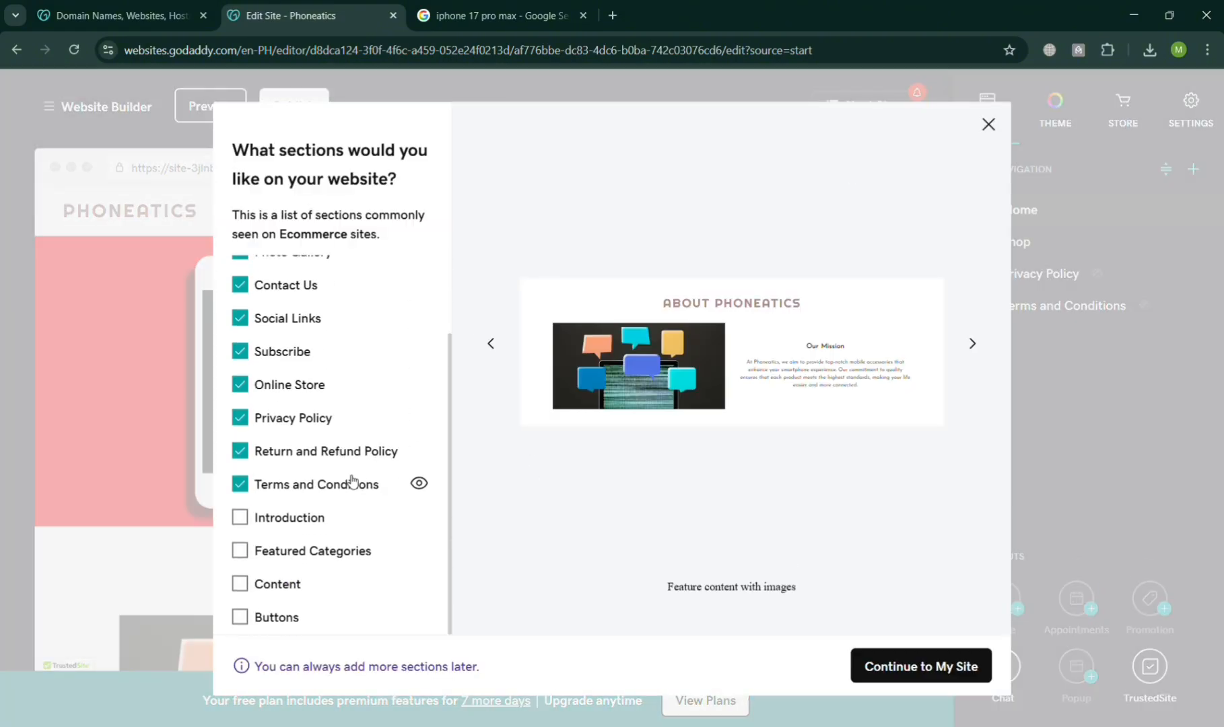
click(946, 664)
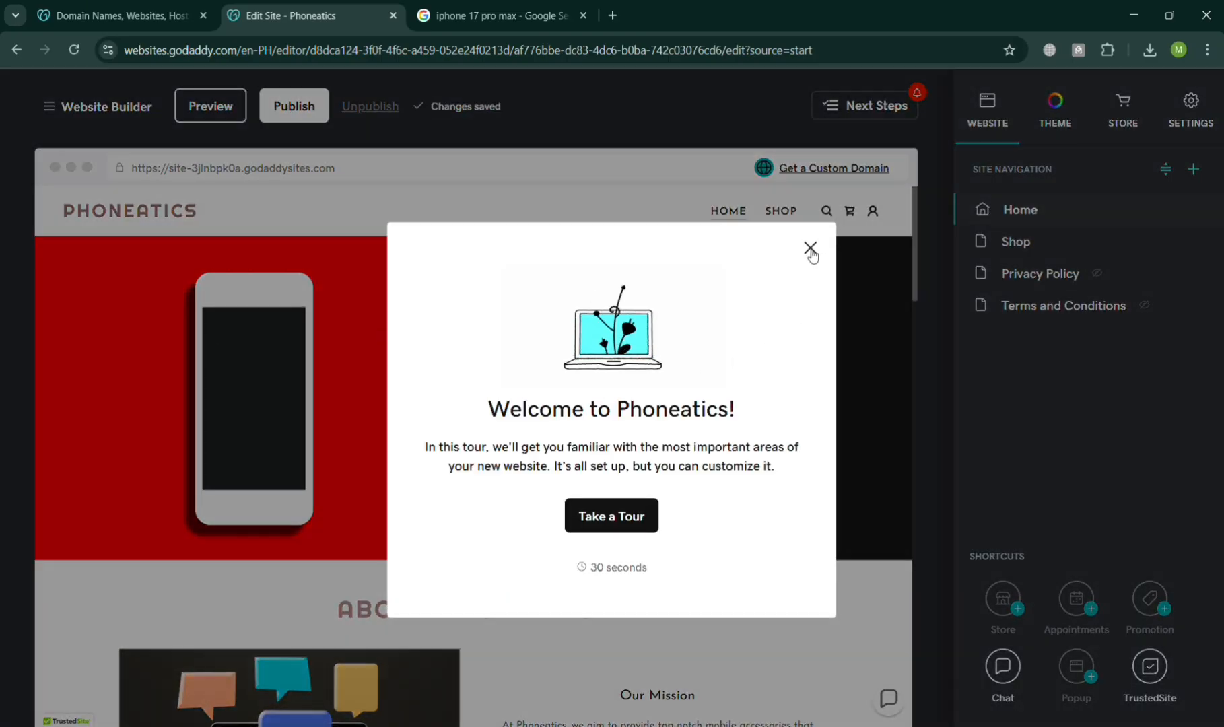
Dismiss the welcome tour and the Next Steps tip, and look over the generated home page down to the Contact Us section
click(810, 249)
scroll(576, 366, down, 5)
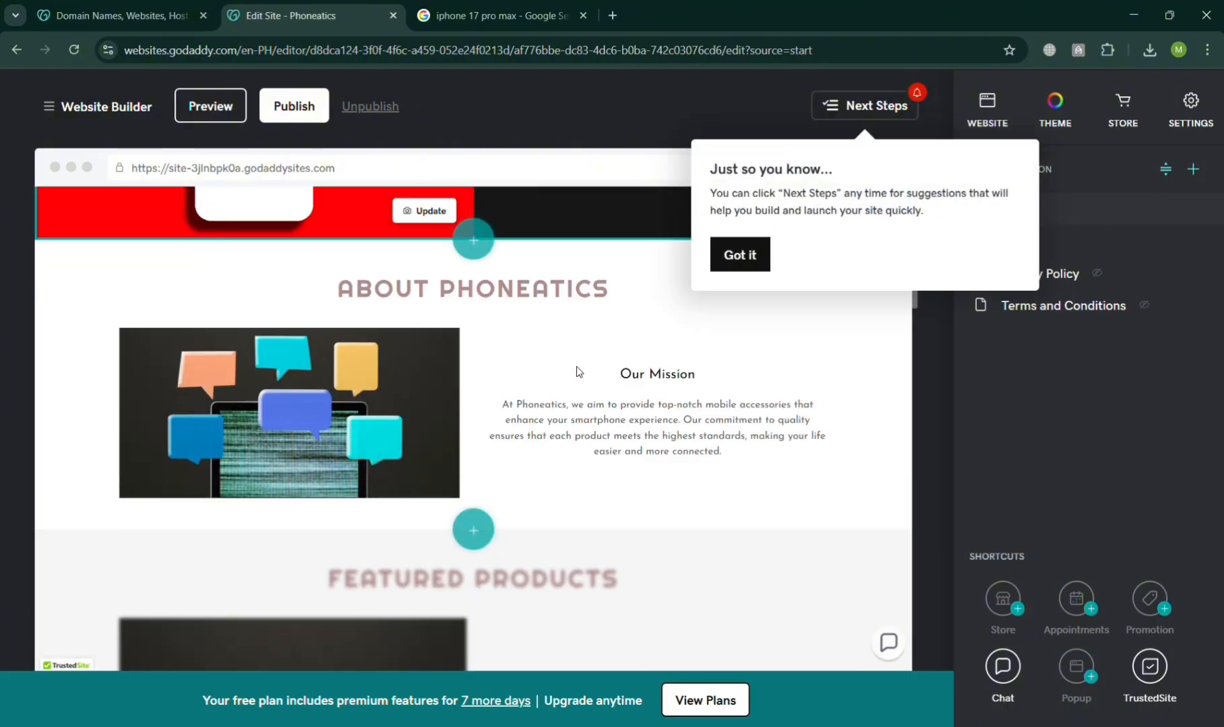
click(725, 259)
scroll(595, 396, down, 5)
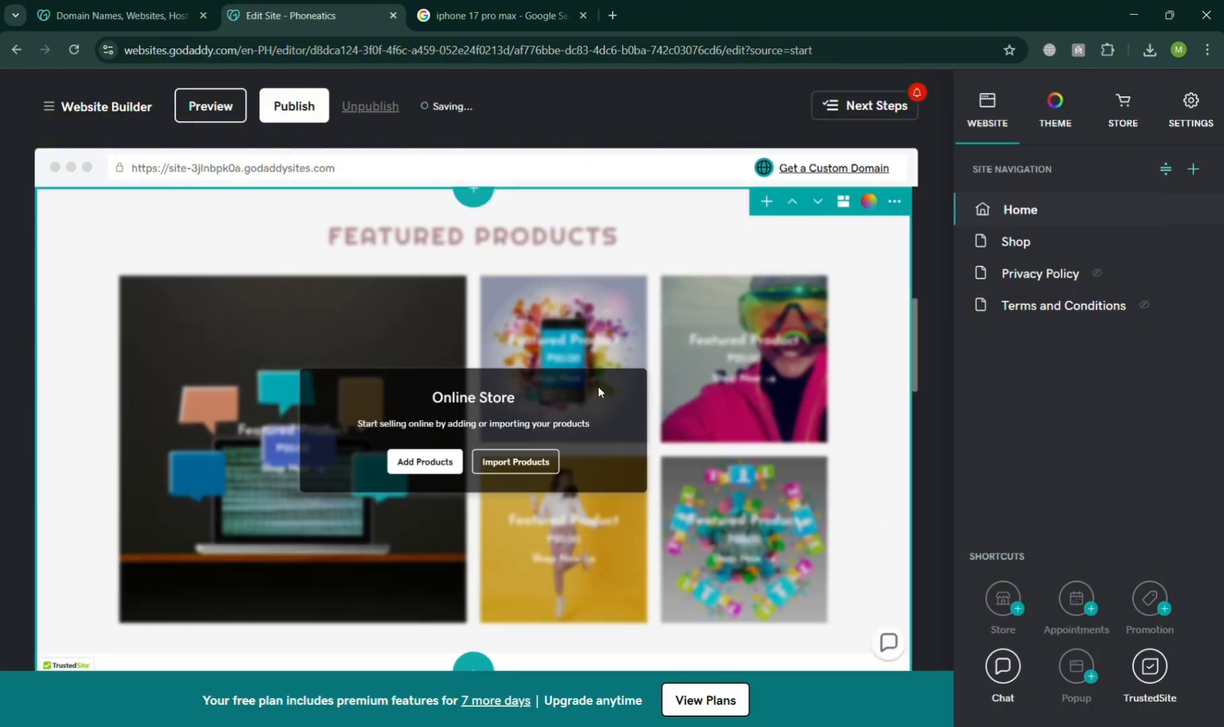
scroll(597, 386, down, 10)
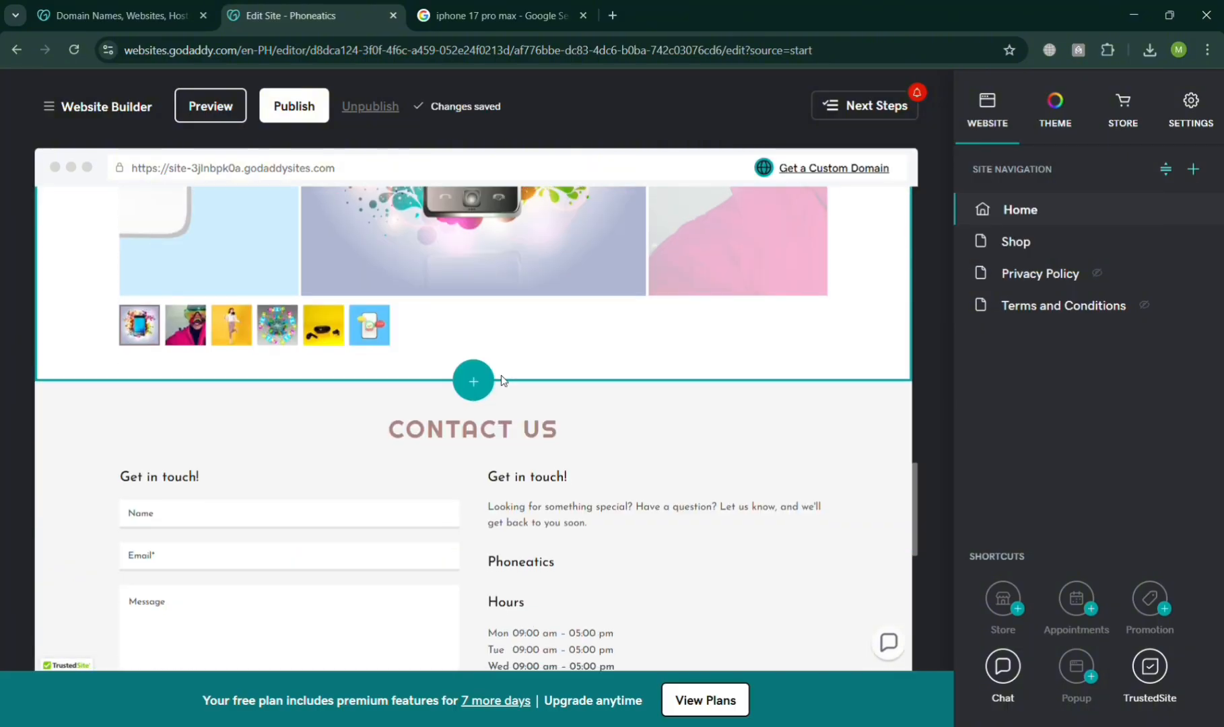
Look over the remaining home page sections and start adding a product to the online store from Featured Products
scroll(532, 398, down, 5)
scroll(566, 442, up, 1)
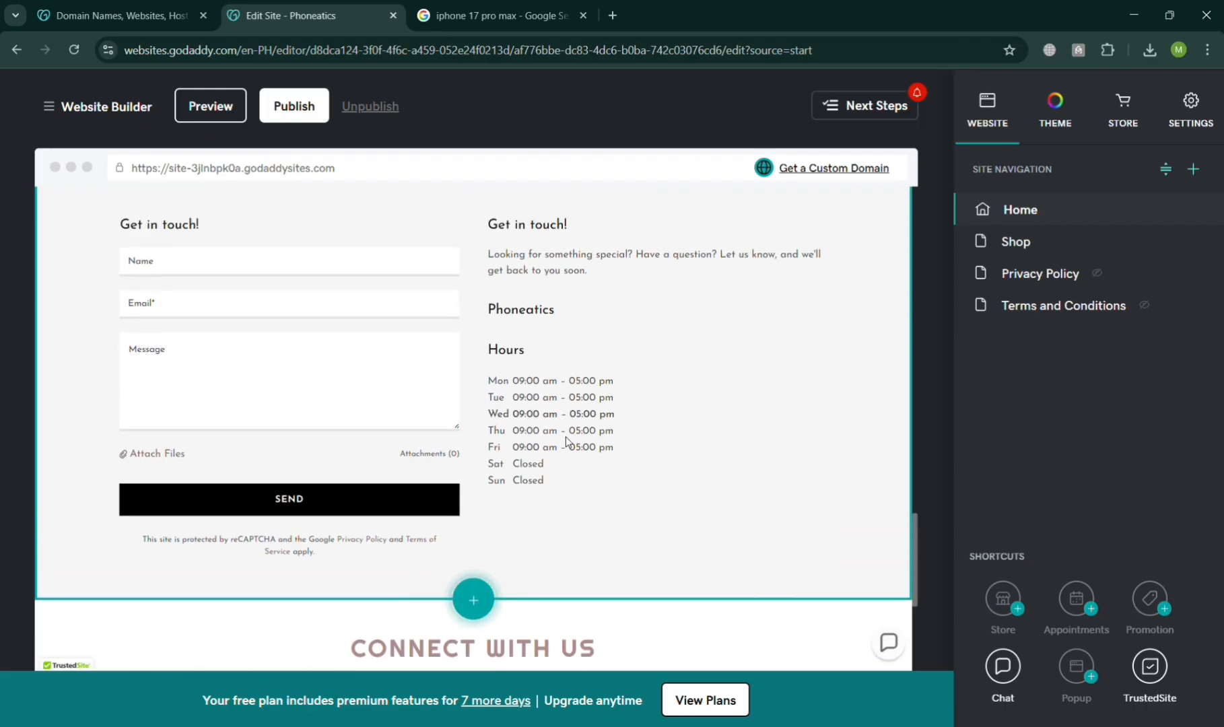
scroll(566, 443, down, 5)
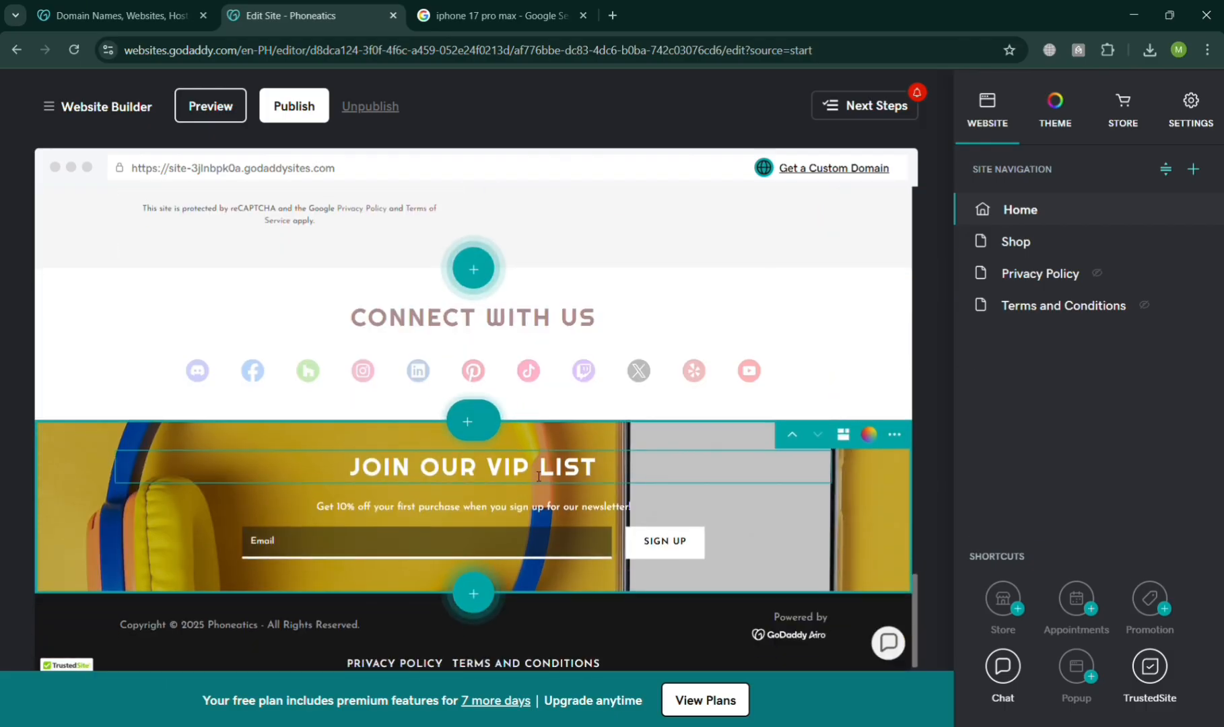
scroll(524, 489, up, 3)
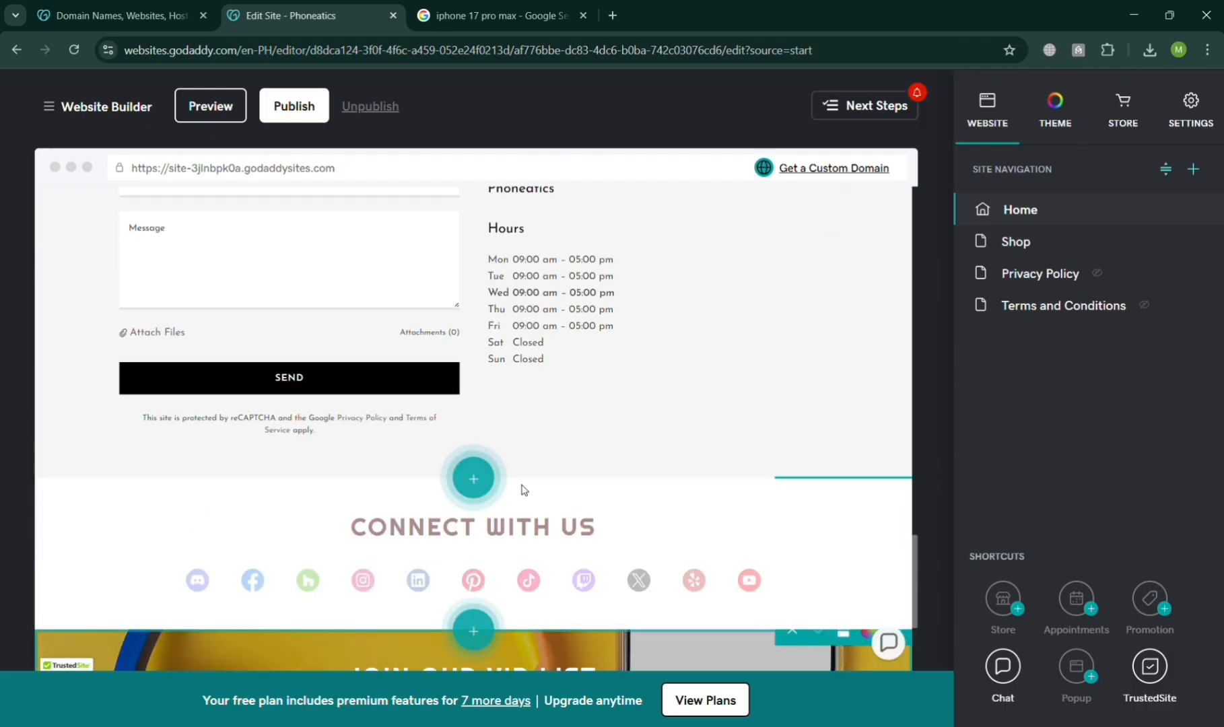
scroll(523, 489, up, 8)
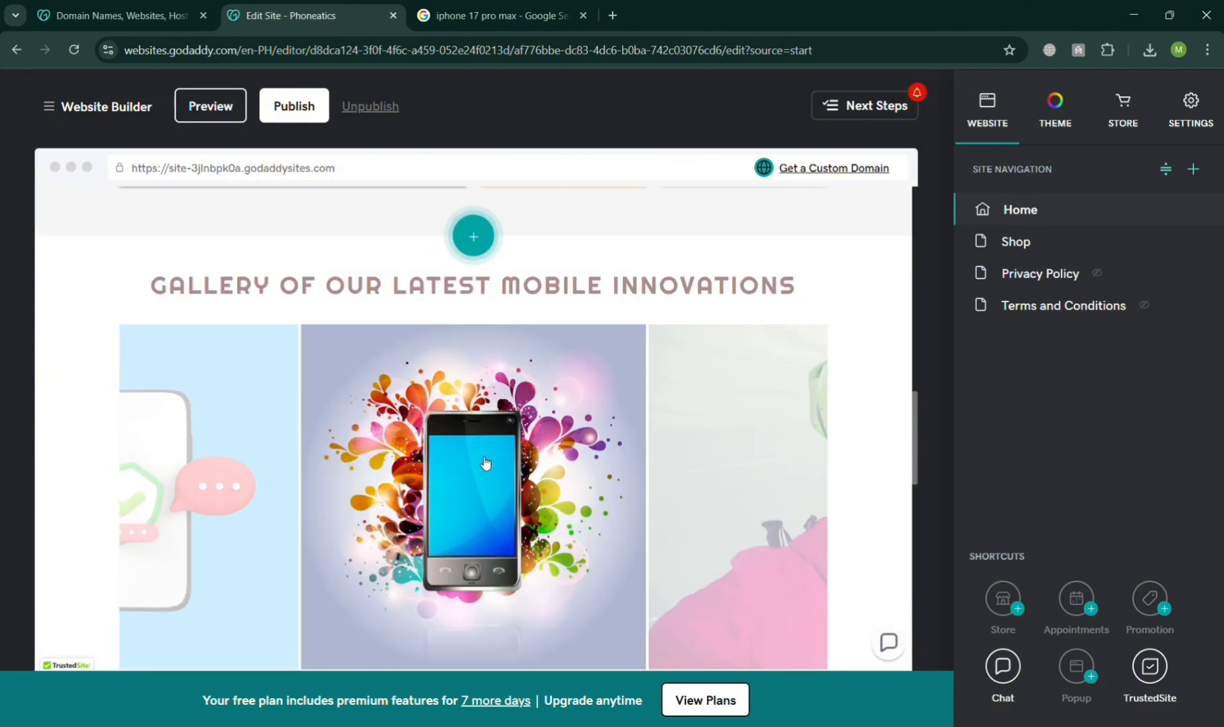
scroll(486, 463, up, 6)
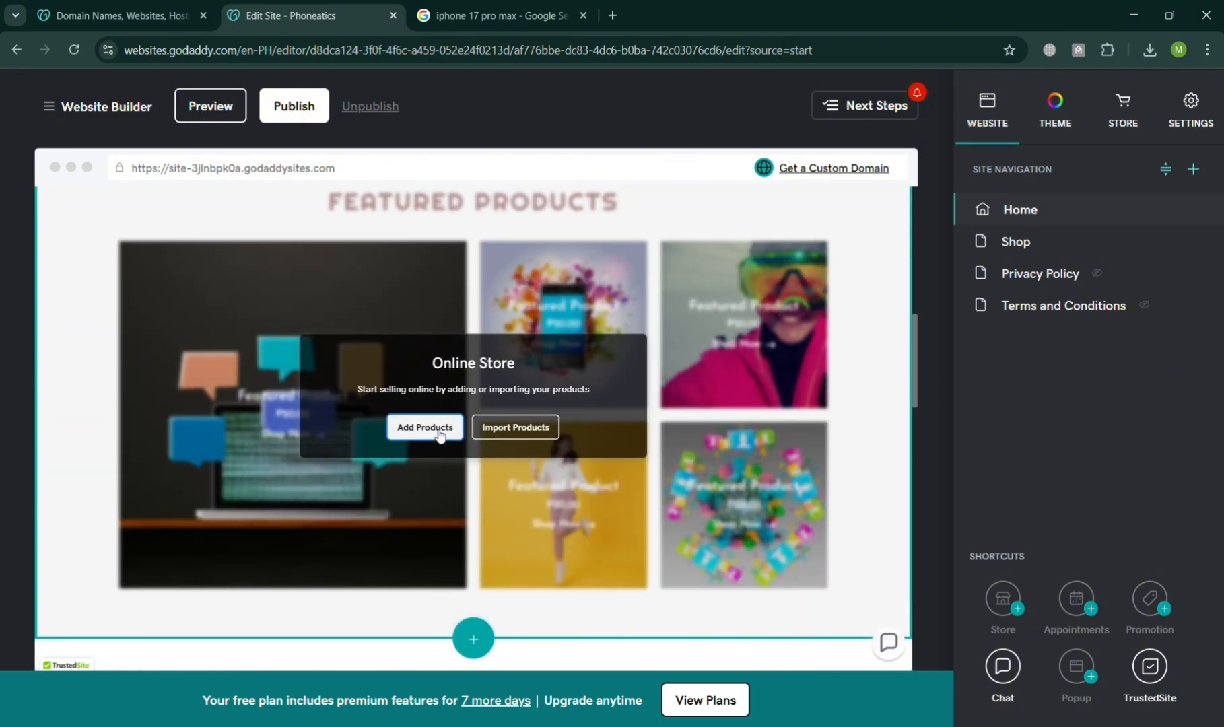
click(439, 431)
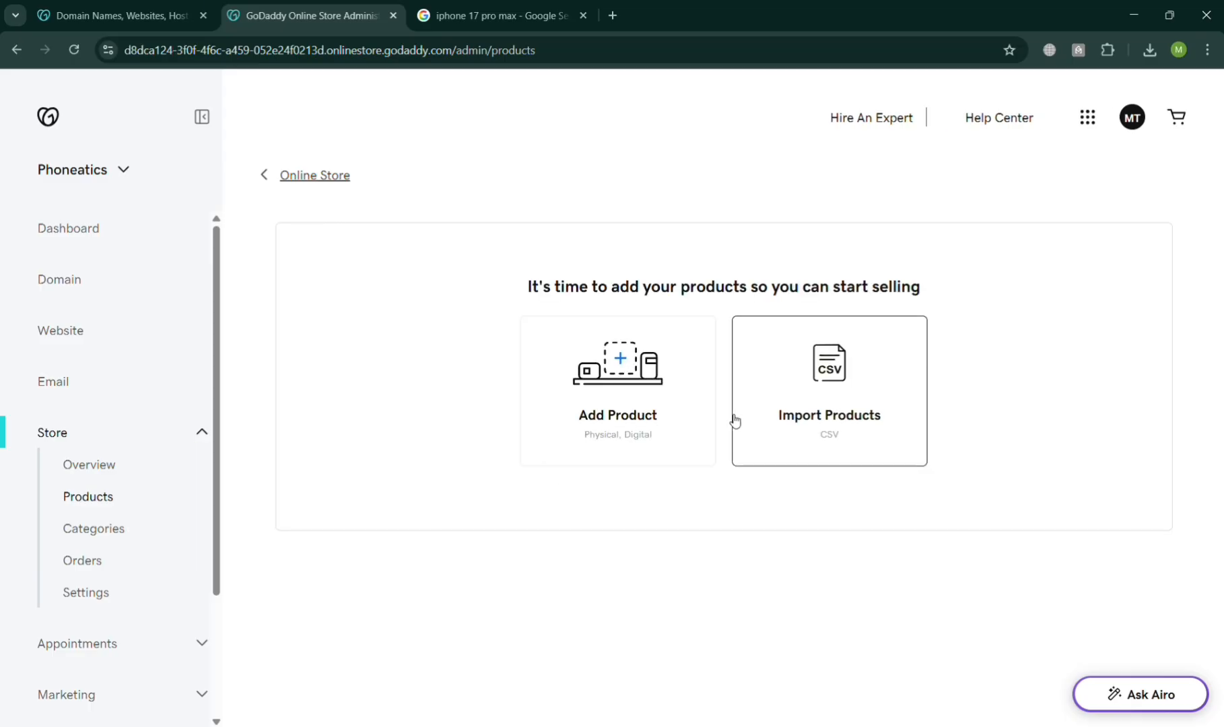
click(615, 417)
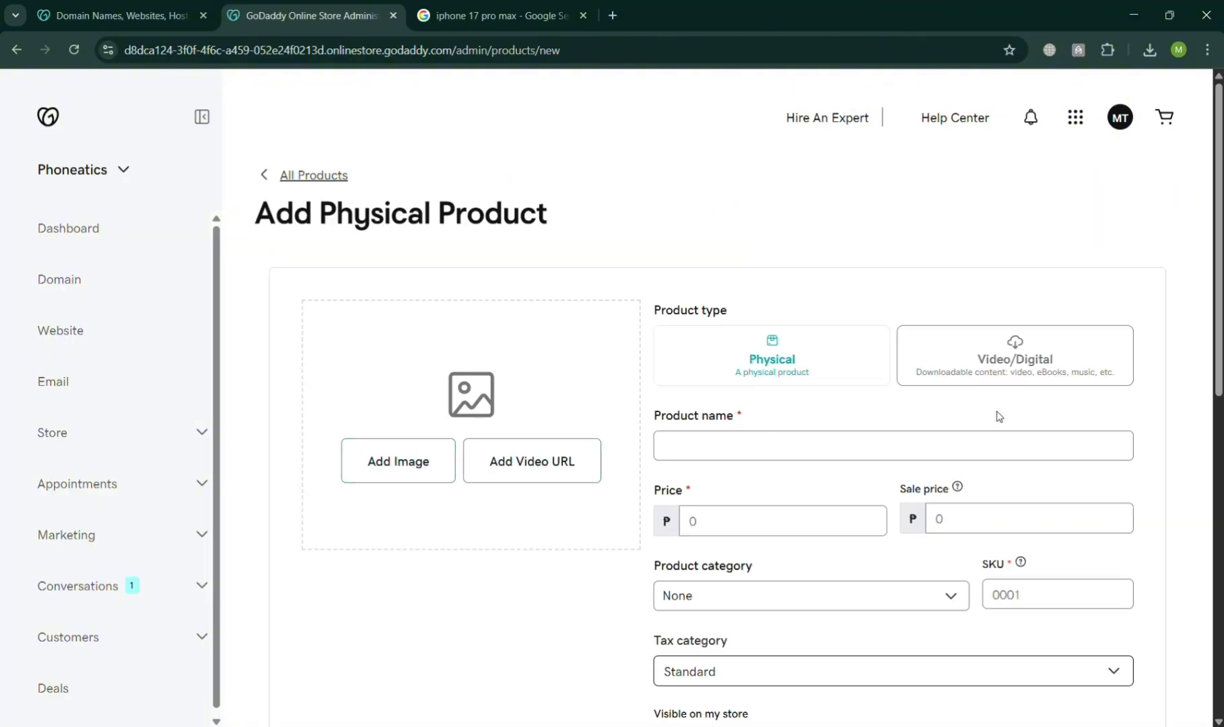
Upload iphone 17pm.jpg and insert it as the product's image
click(419, 468)
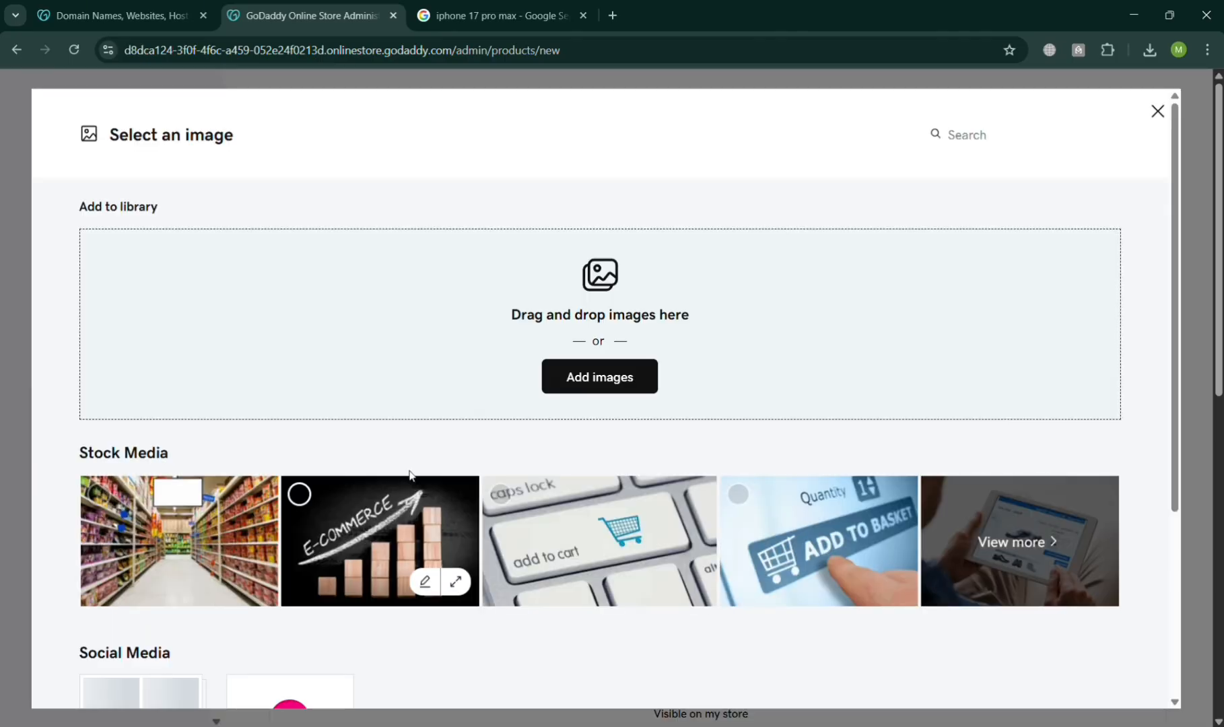
click(614, 372)
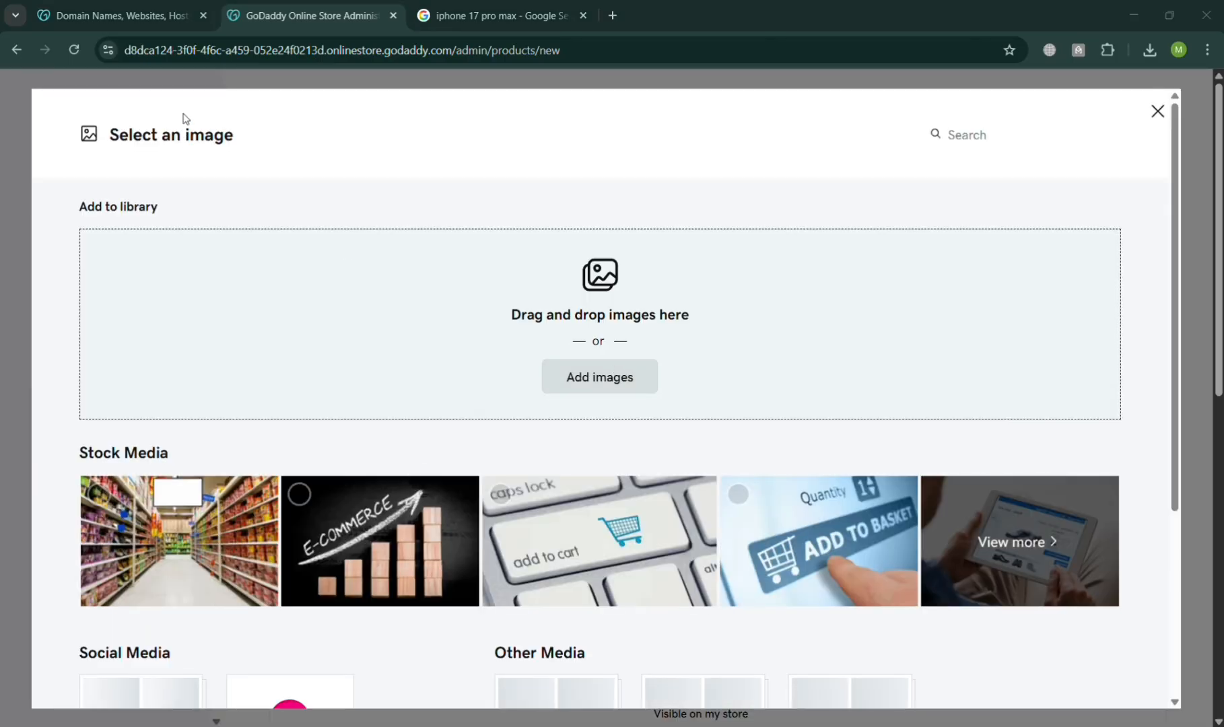
double_click(286, 181)
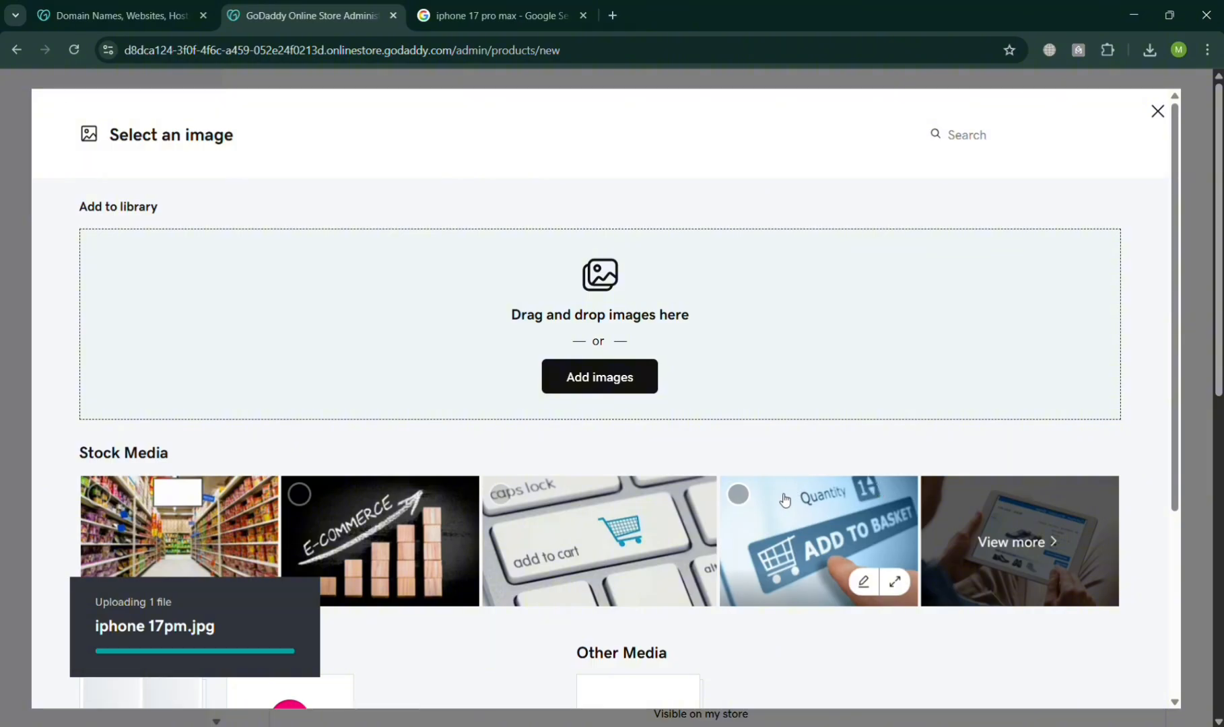
scroll(470, 456, down, 3)
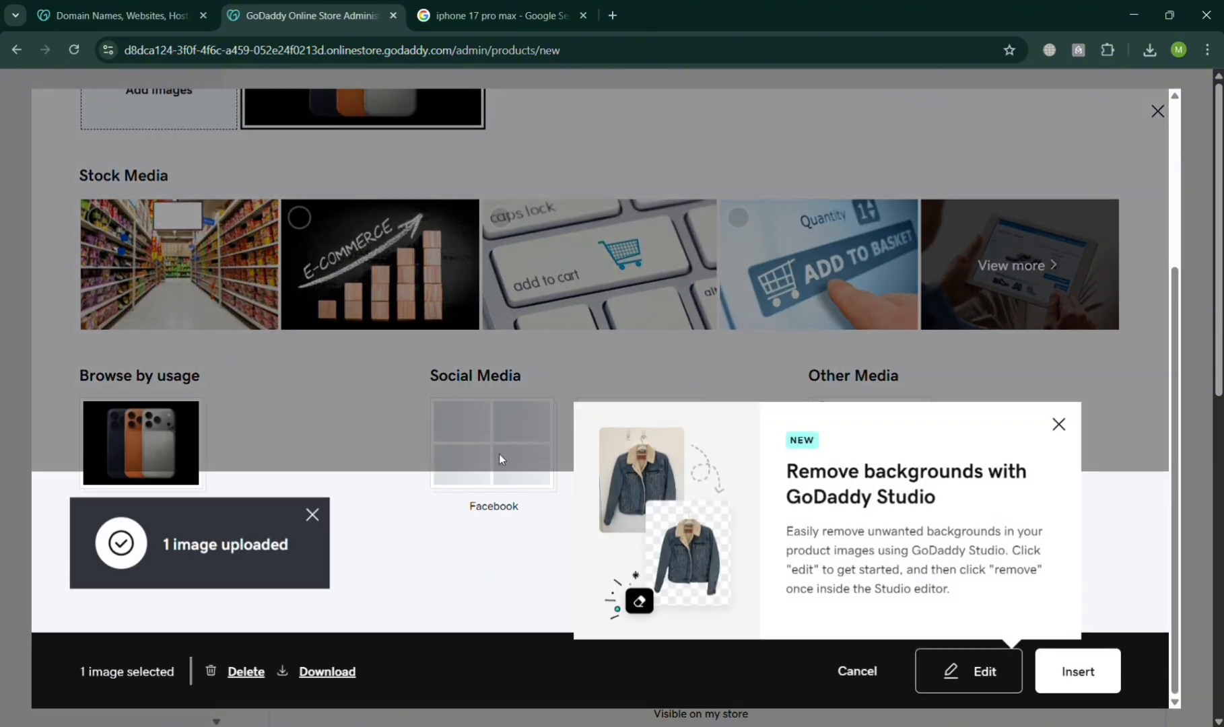
click(1058, 424)
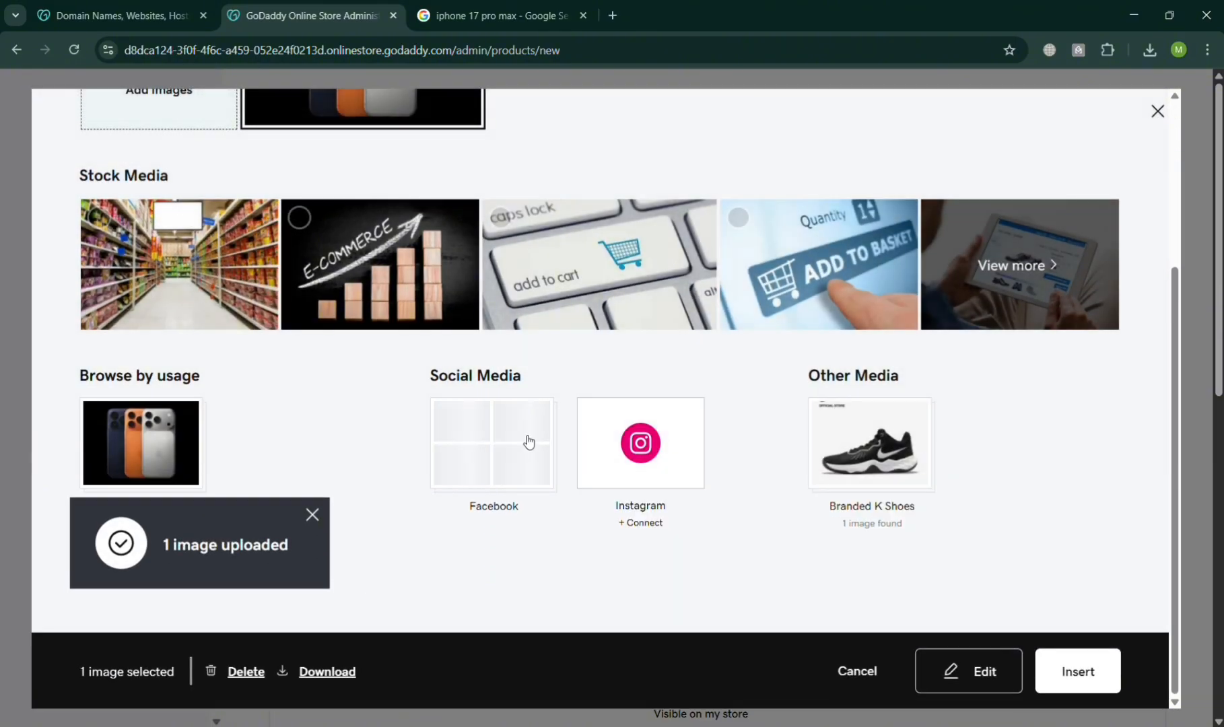
click(138, 444)
click(104, 126)
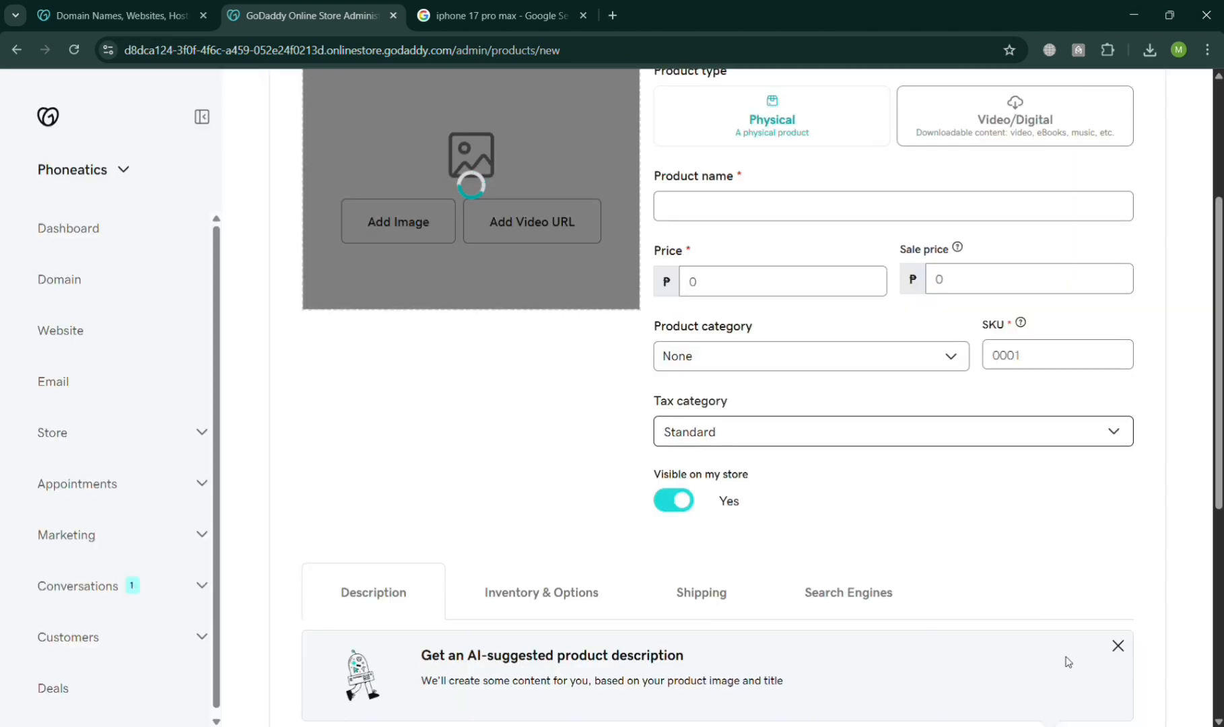
Name the product IPHONE 17 PRO MAX, with a price of ₱120,000 and a sale price of ₱100,000
scroll(1063, 659, up, 4)
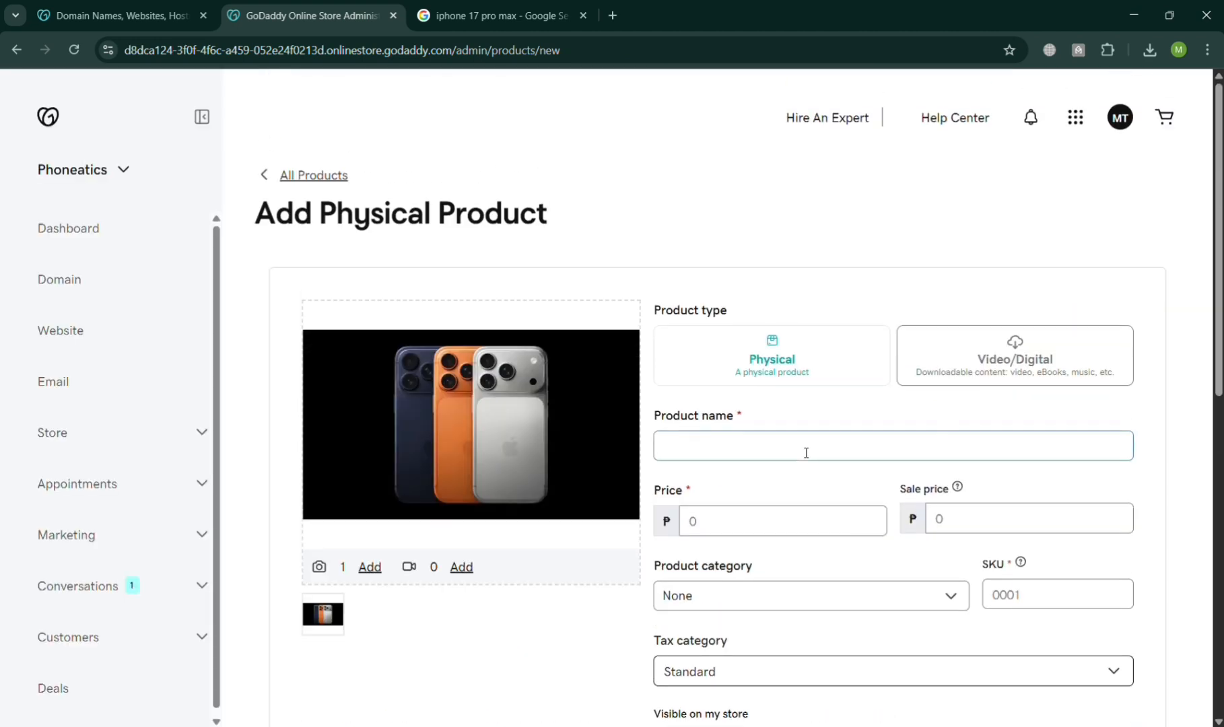
text(HONE 17 PRO MAX)
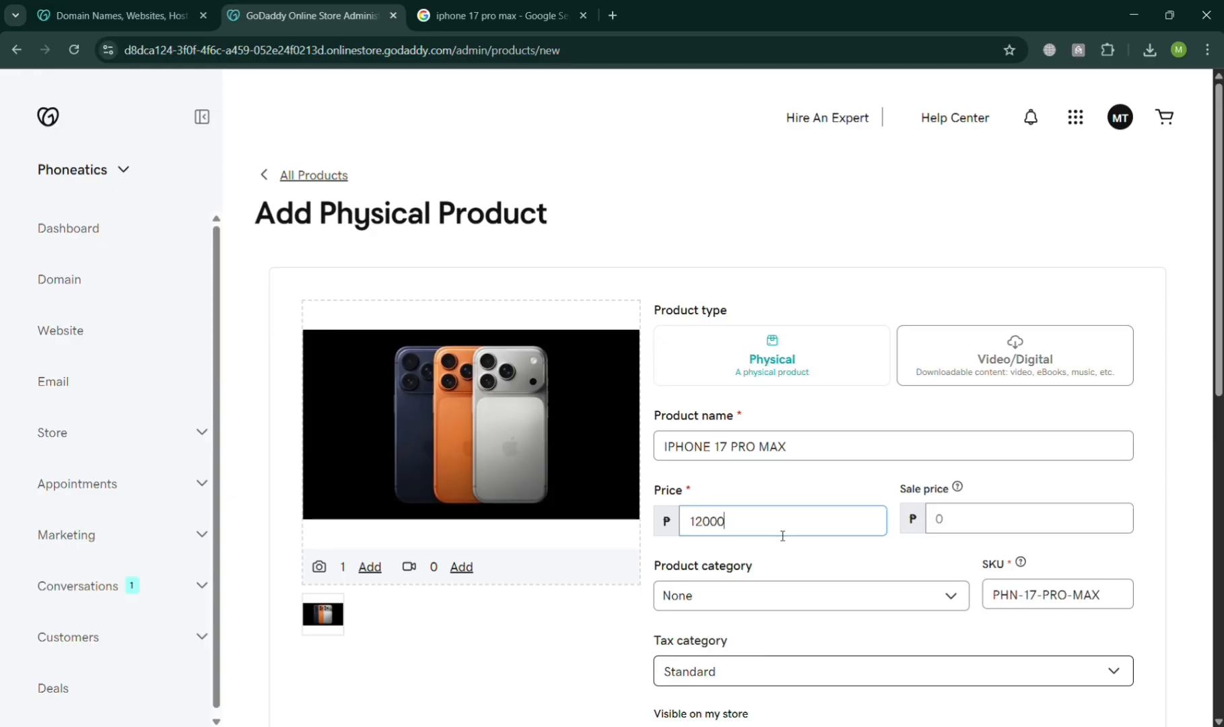
click(947, 523)
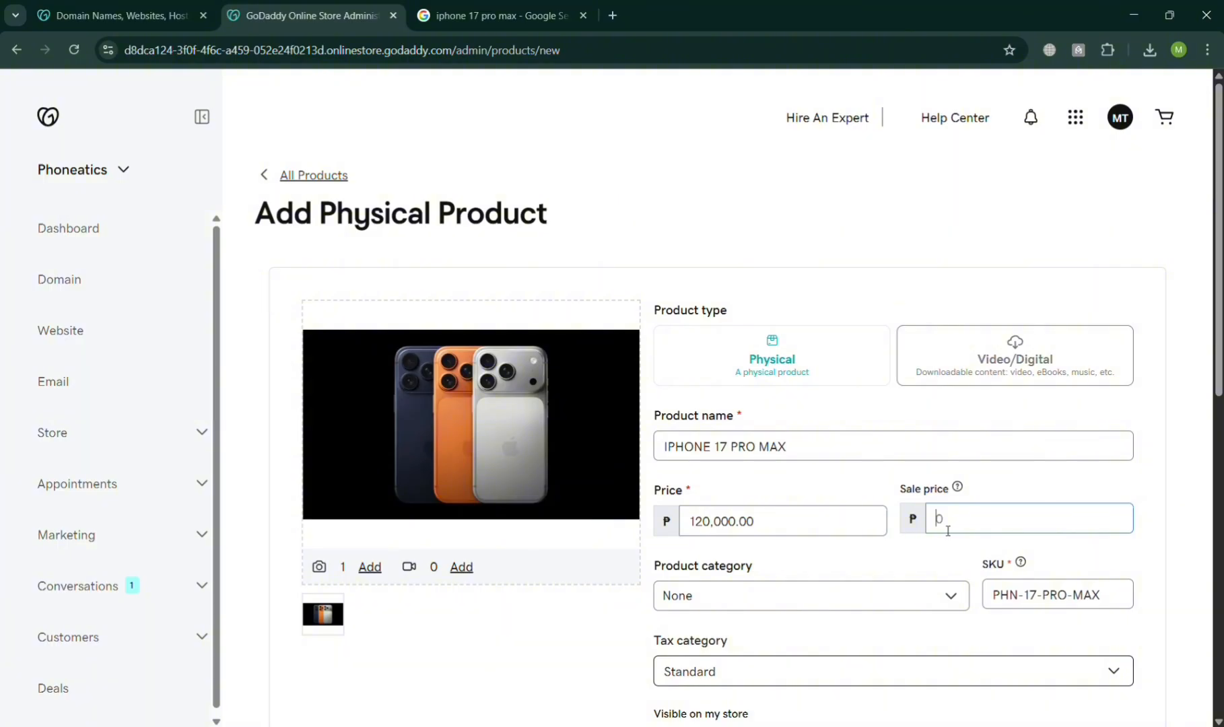
text(100000)
click(841, 546)
click(743, 608)
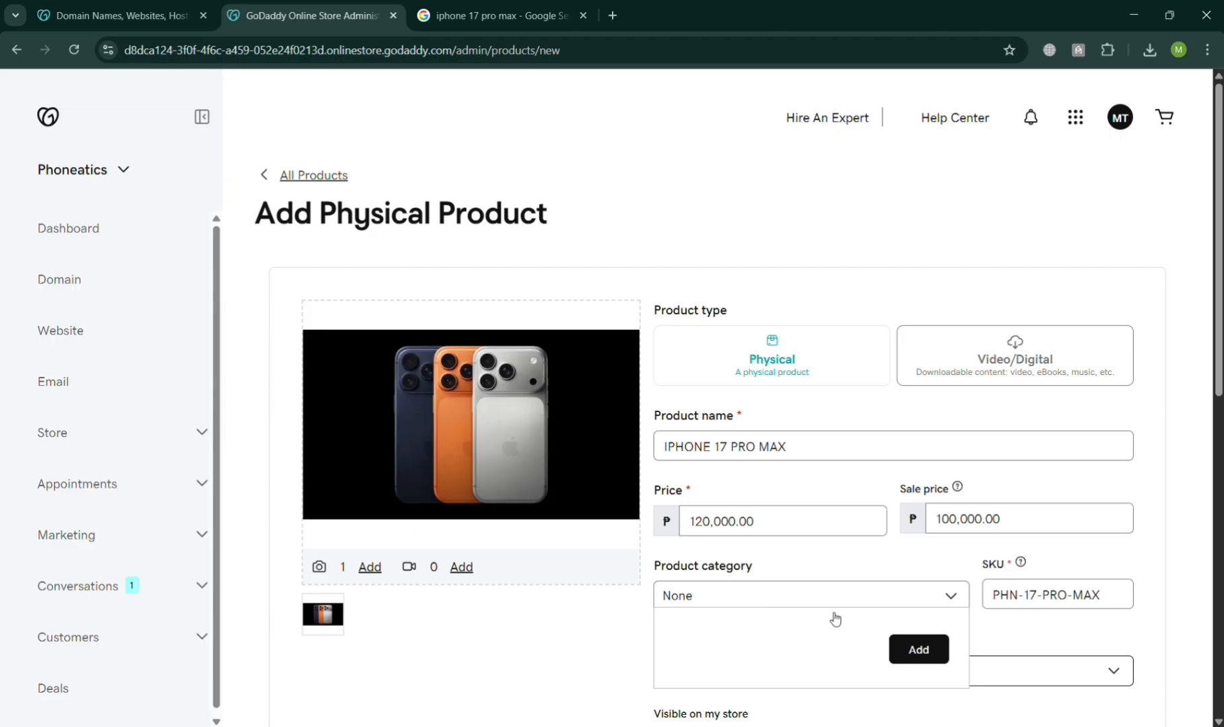
click(808, 598)
click(915, 599)
click(949, 655)
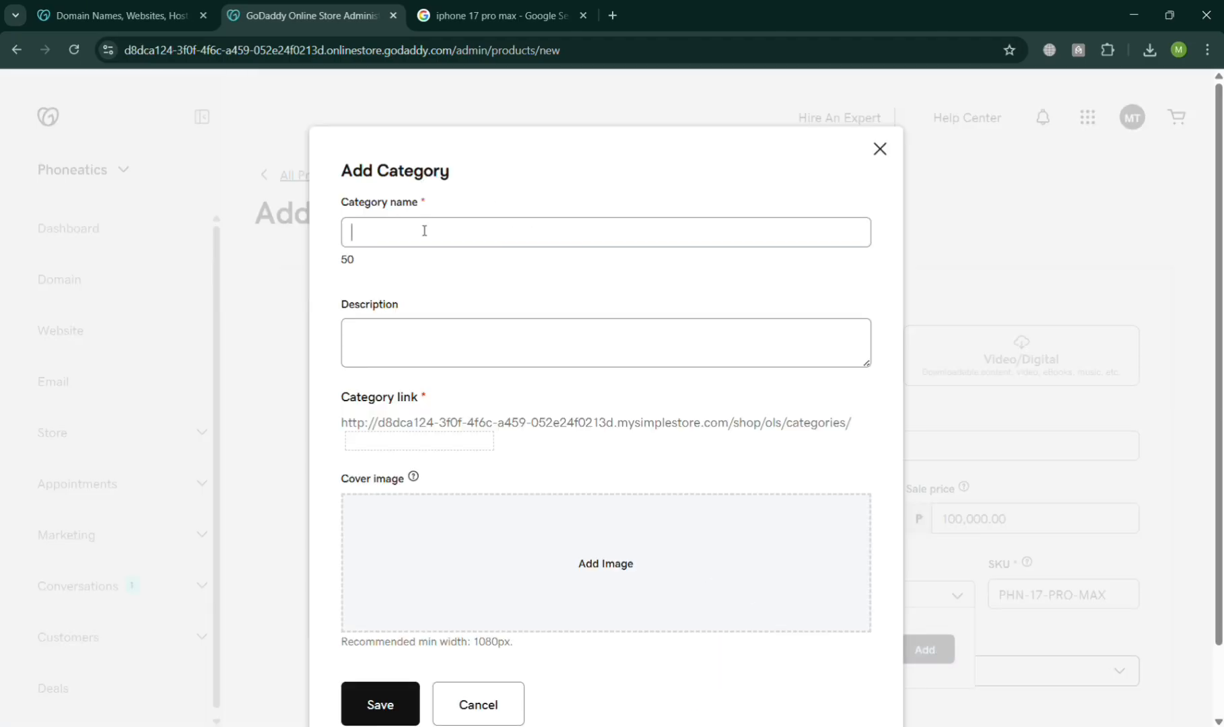
click(880, 148)
scroll(741, 303, down, 7)
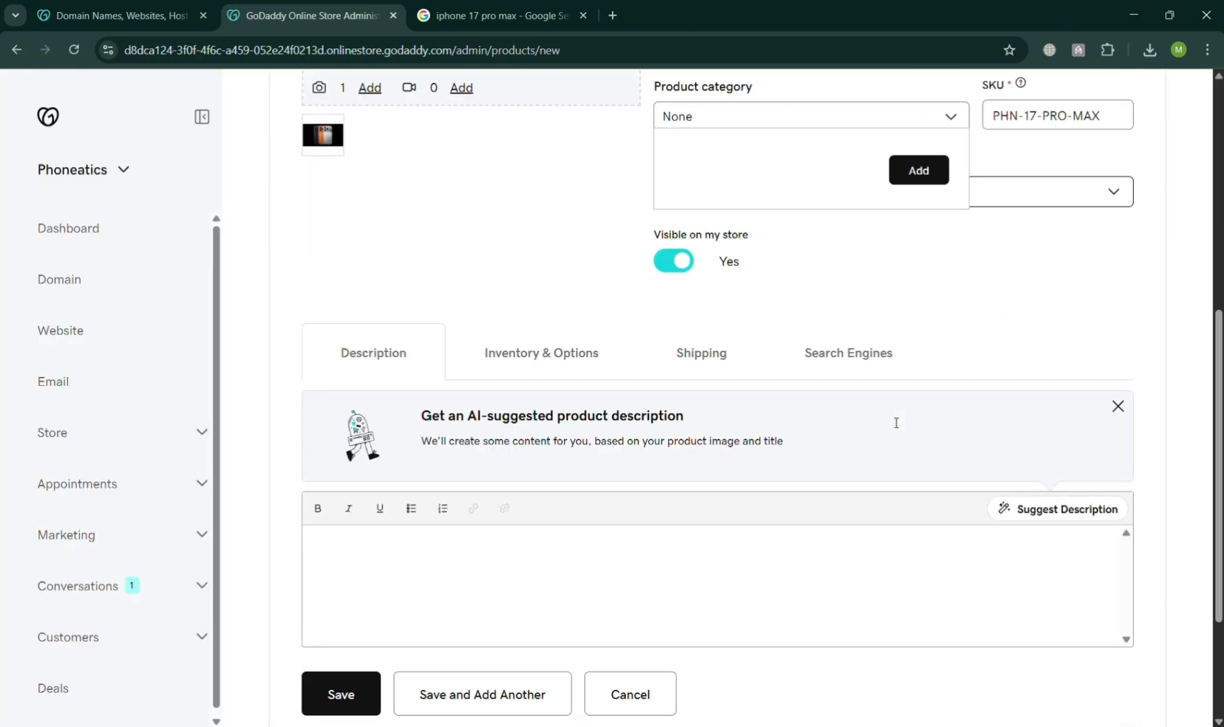
click(631, 290)
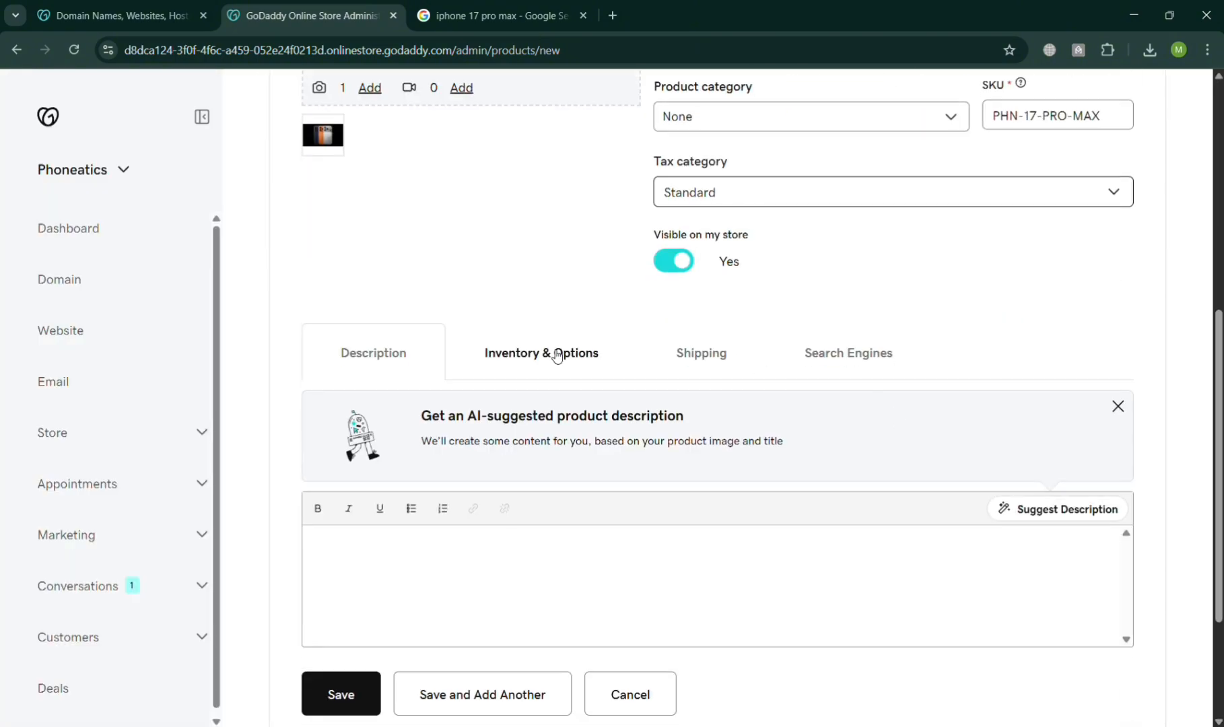
Turn on inventory tracking for the product and set its quantity to 100
click(523, 357)
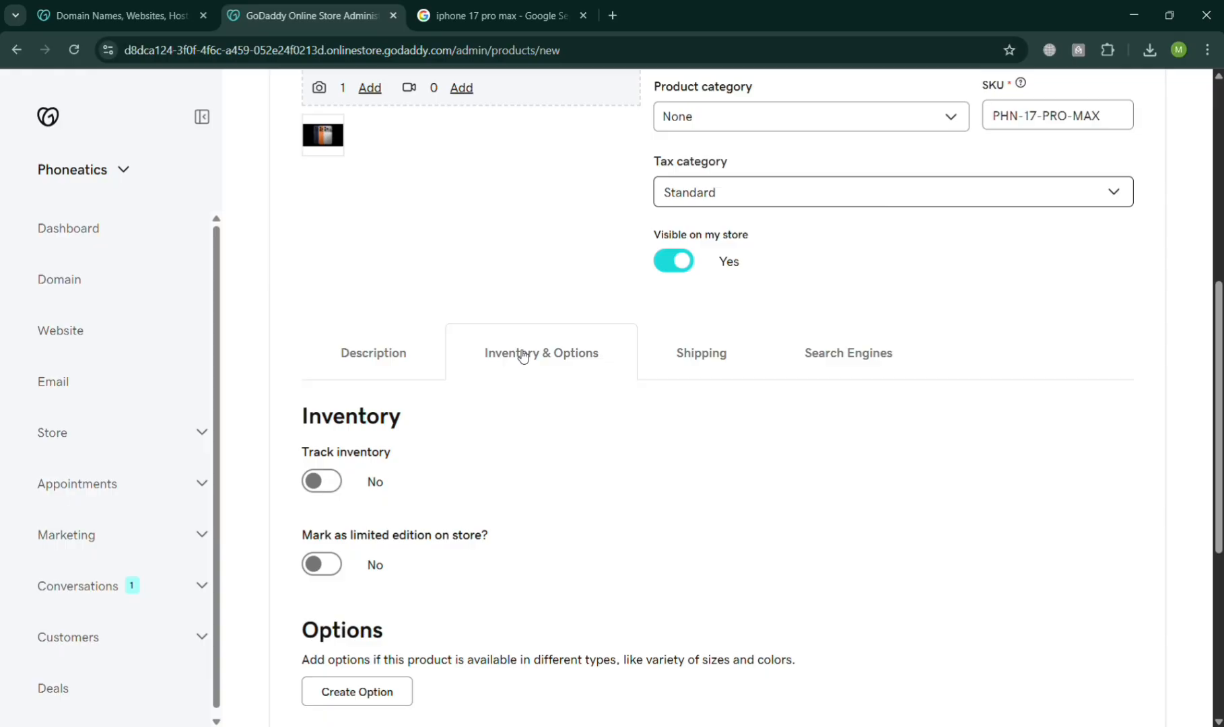
click(330, 486)
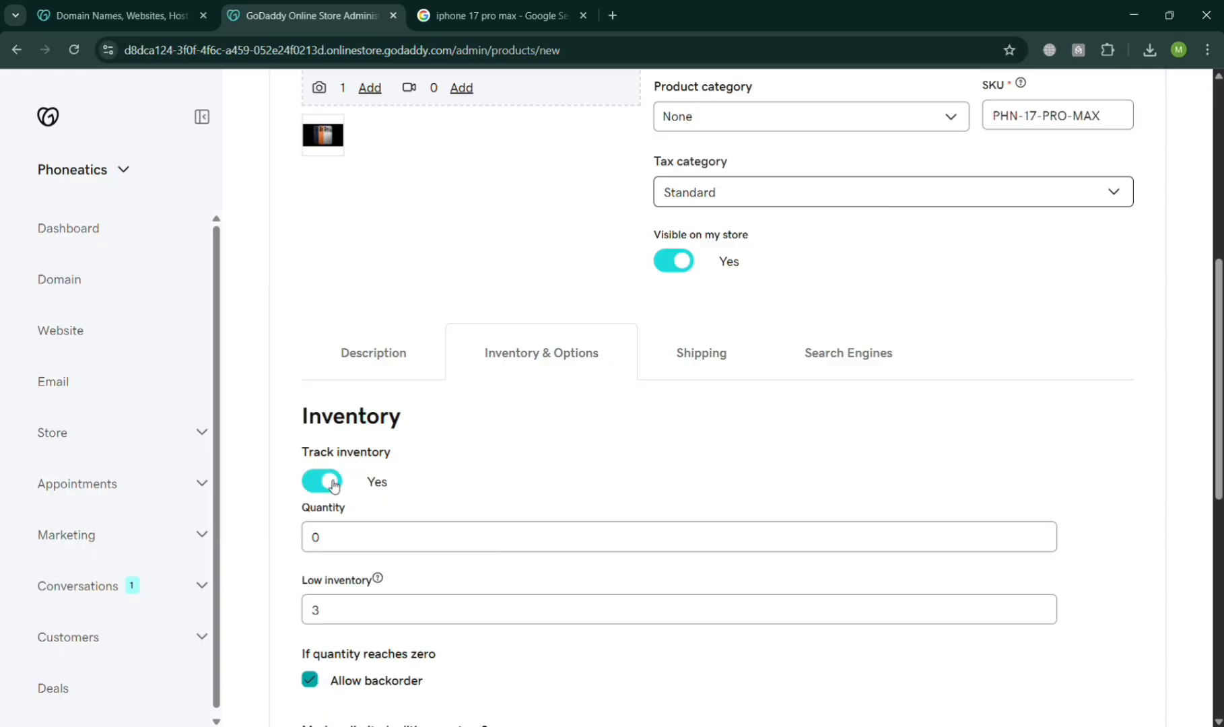
scroll(323, 525, down, 4)
scroll(332, 525, up, 1)
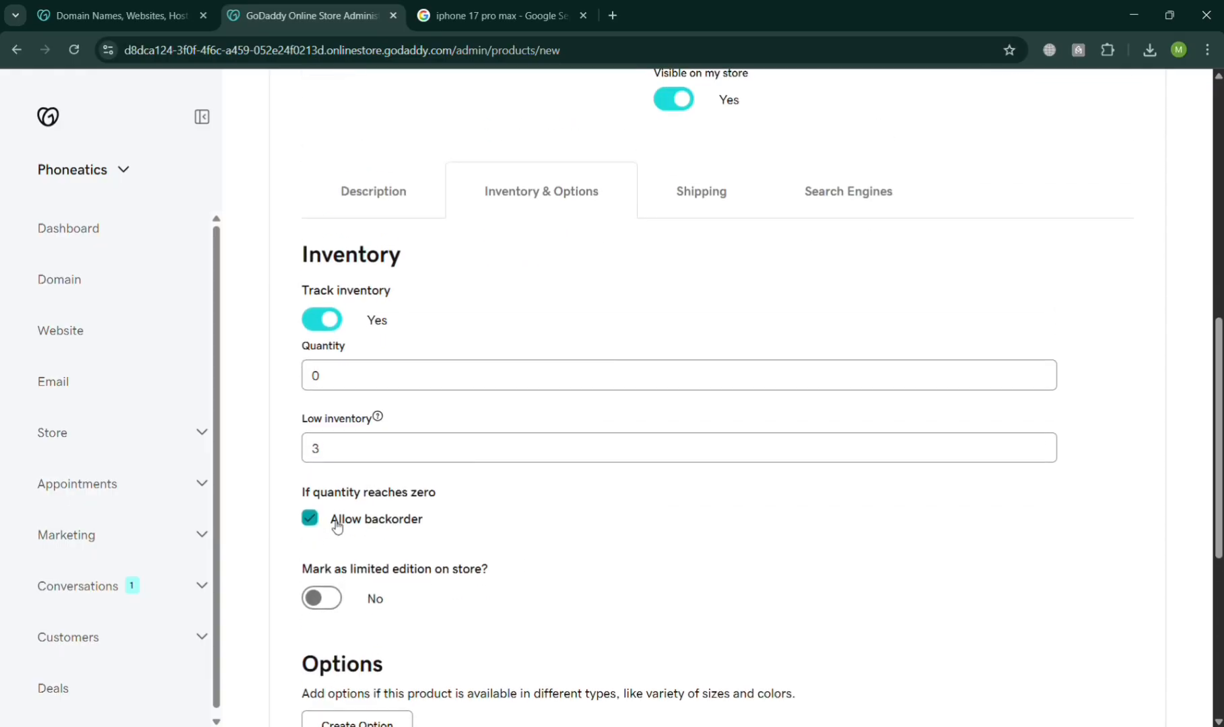
scroll(333, 522, down, 1)
click(369, 296)
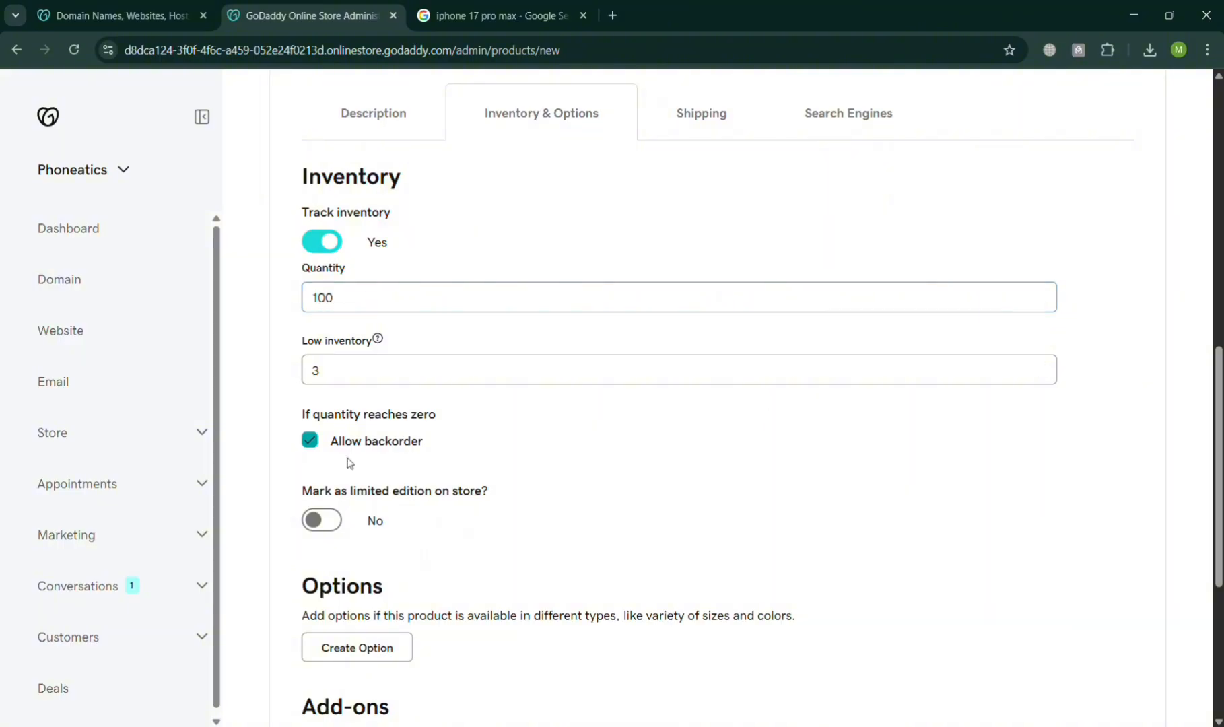
Disallow backorders when the quantity reaches zero and mark the product as limited edition
click(313, 444)
click(322, 520)
scroll(410, 491, down, 4)
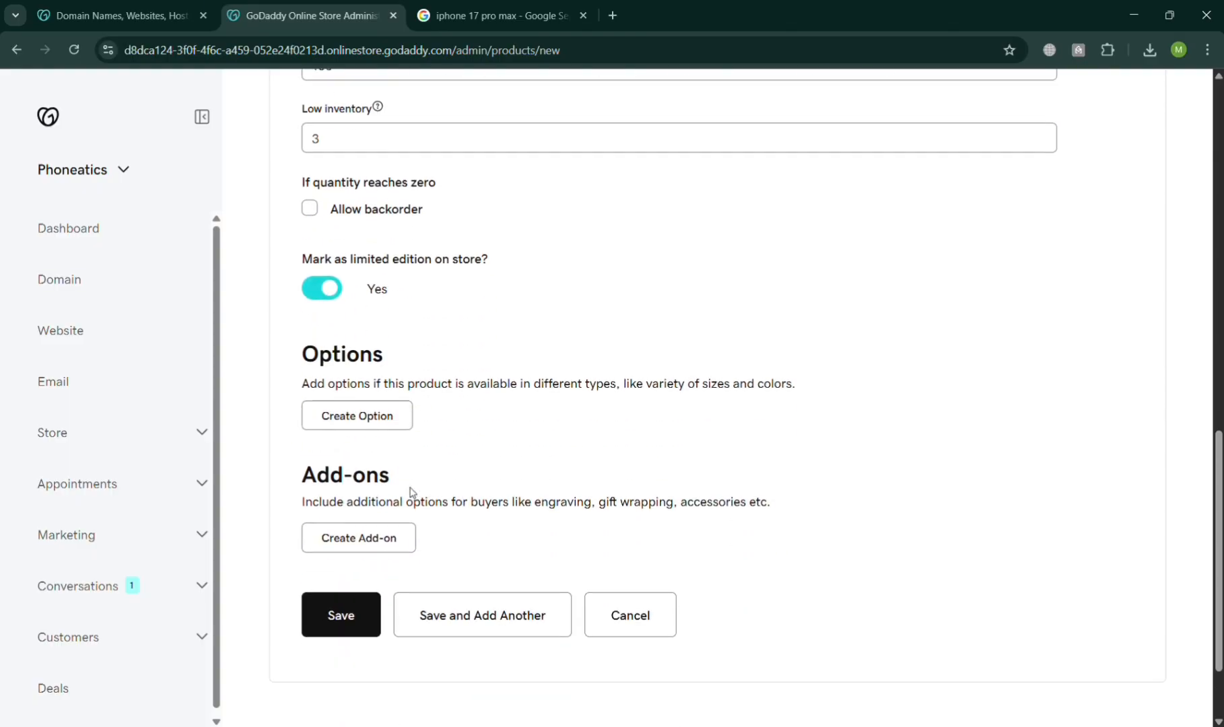
scroll(535, 608, down, 2)
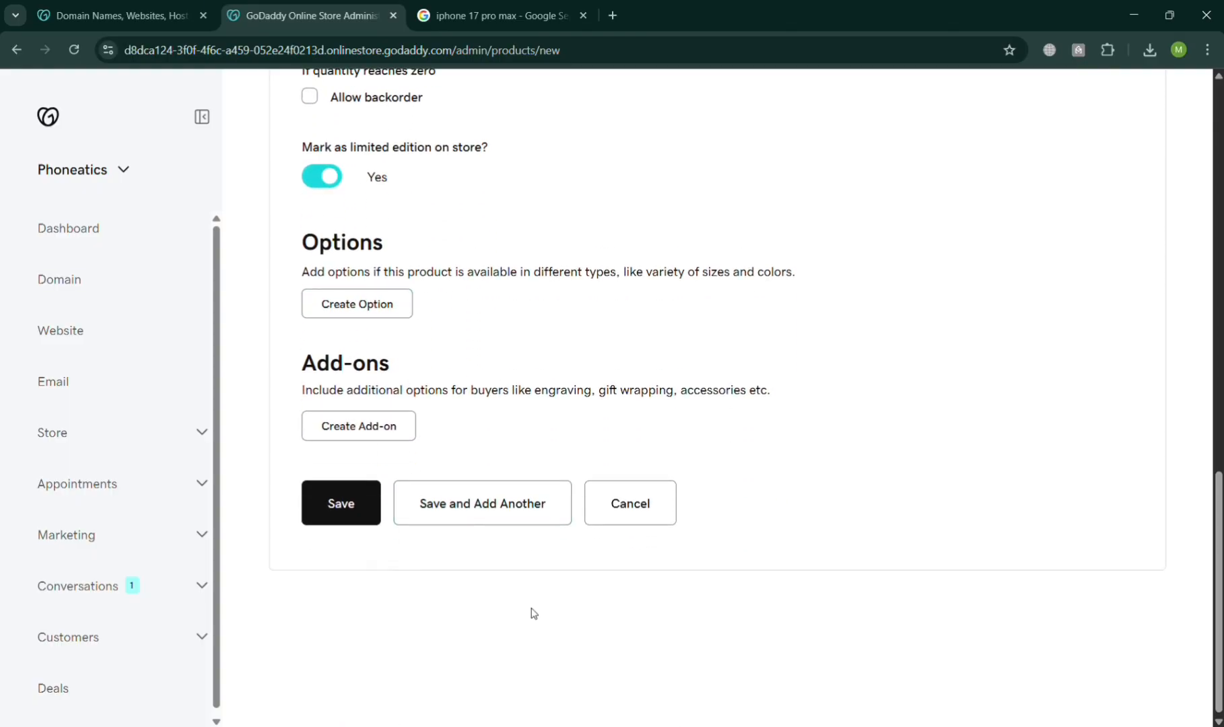
Generate an AI-suggested product description in a Professional tone of 25 words and insert it
scroll(437, 565, up, 5)
scroll(404, 485, up, 4)
click(377, 409)
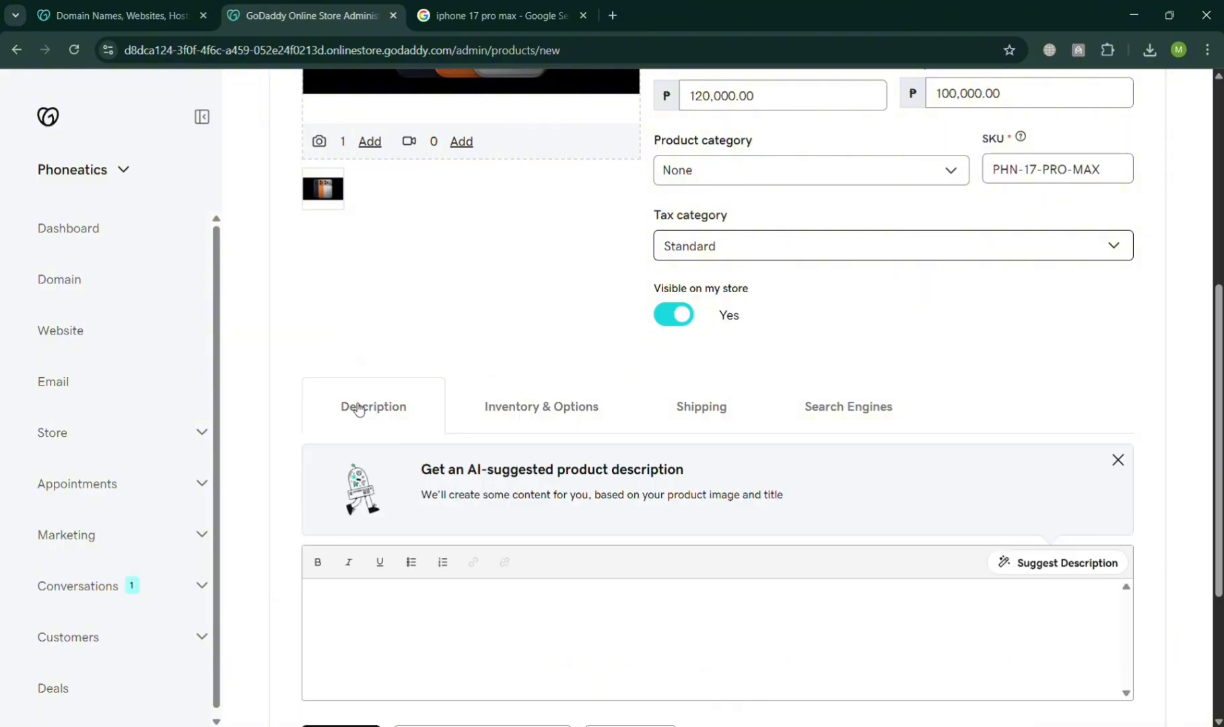
scroll(576, 586, down, 2)
scroll(576, 585, down, 1)
click(524, 477)
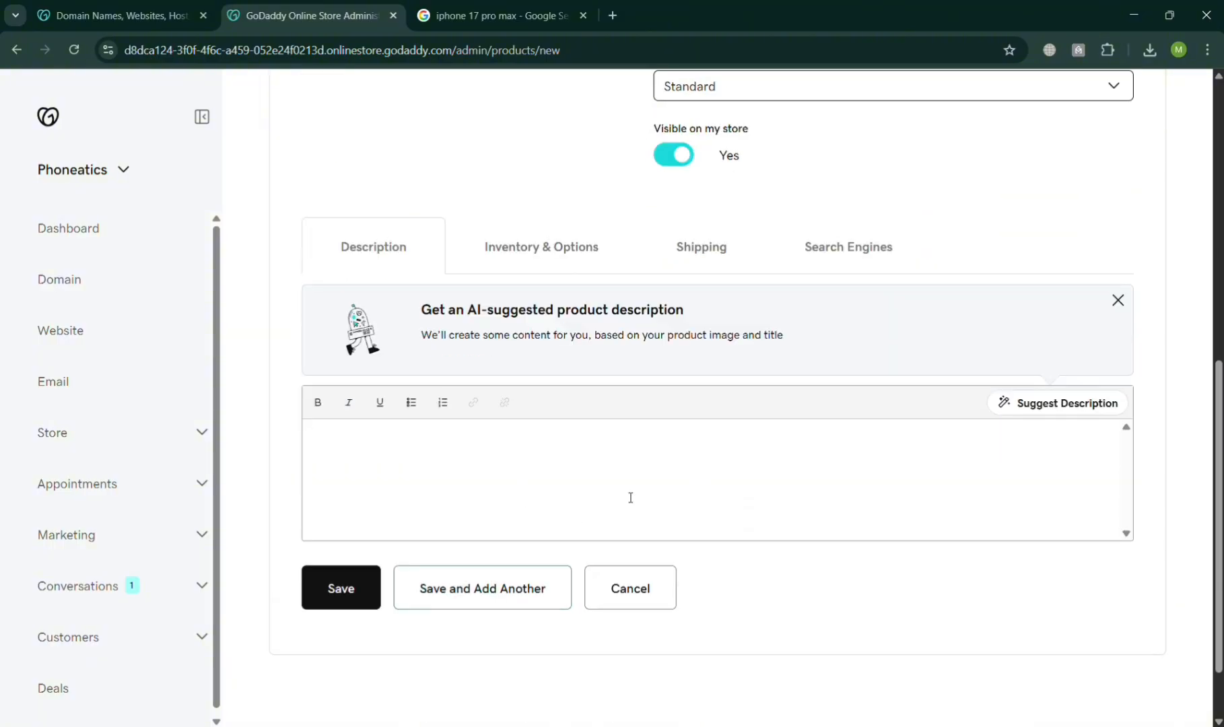
click(1085, 402)
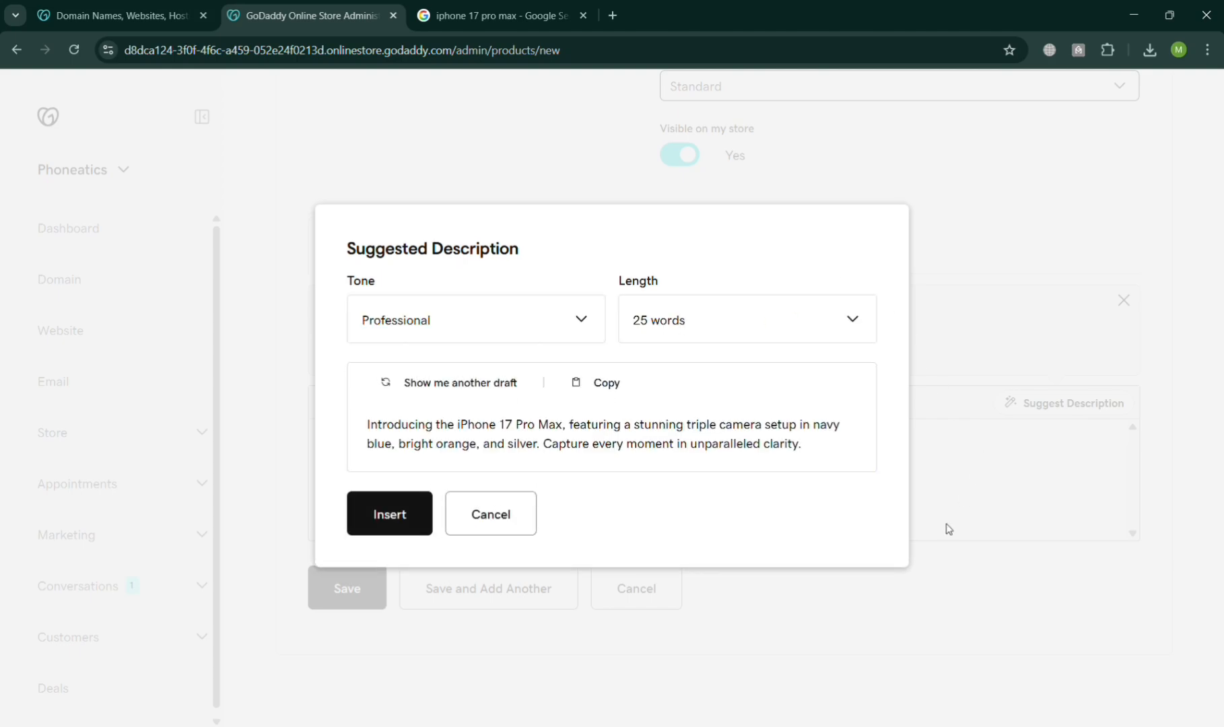
click(408, 515)
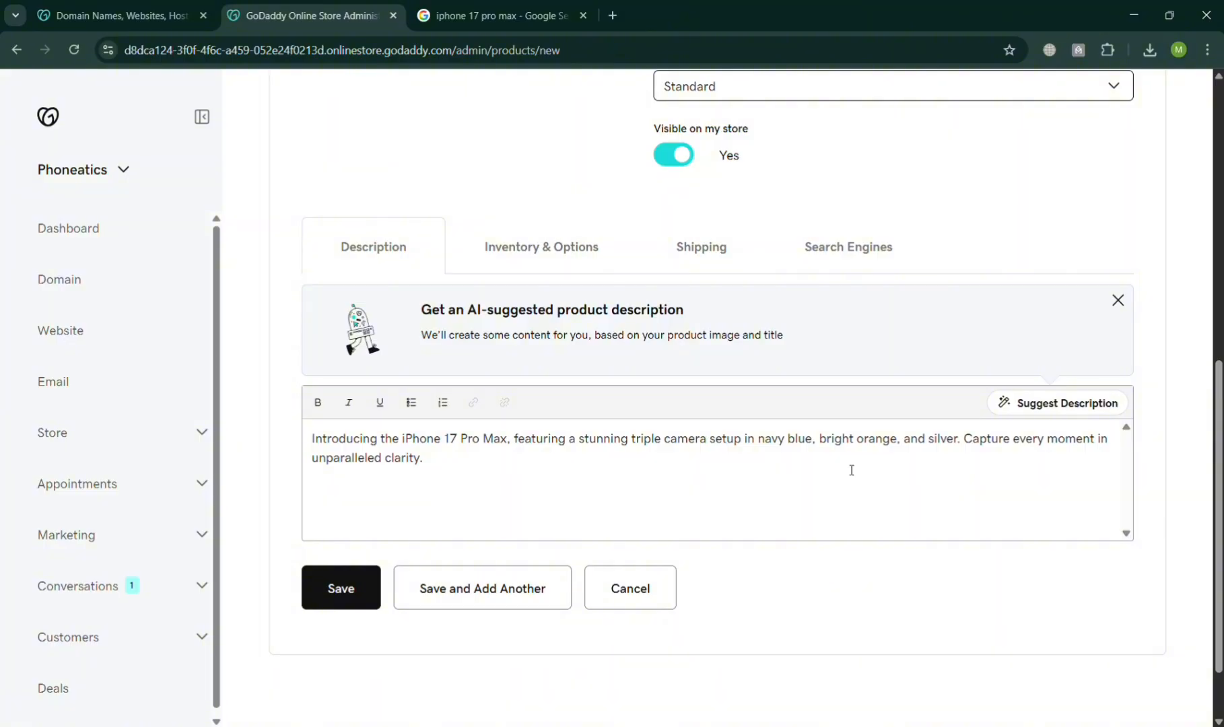
Set the shipping dimensions to 100 × 120 × 120 cm and have the shipping cost calculated with the store's shipping methods
click(727, 248)
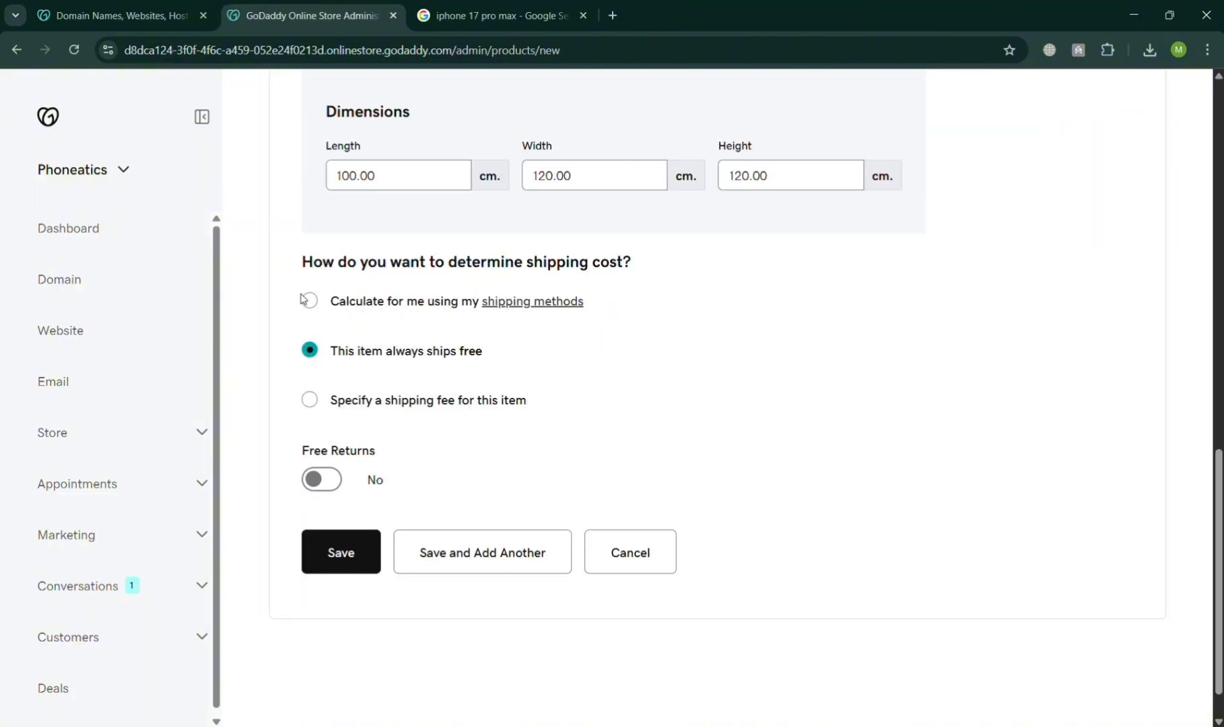
click(309, 302)
Check the product link in the product's search engine settings
scroll(511, 465, up, 8)
click(863, 483)
scroll(859, 488, down, 2)
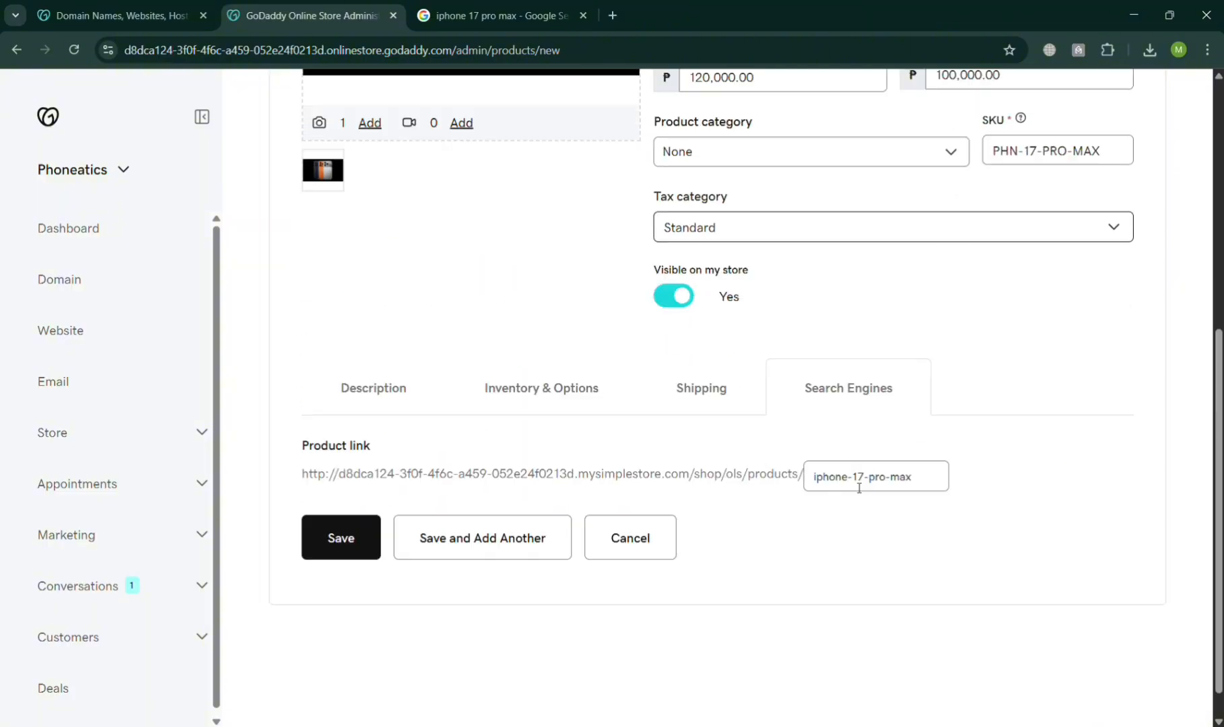
scroll(859, 488, down, 1)
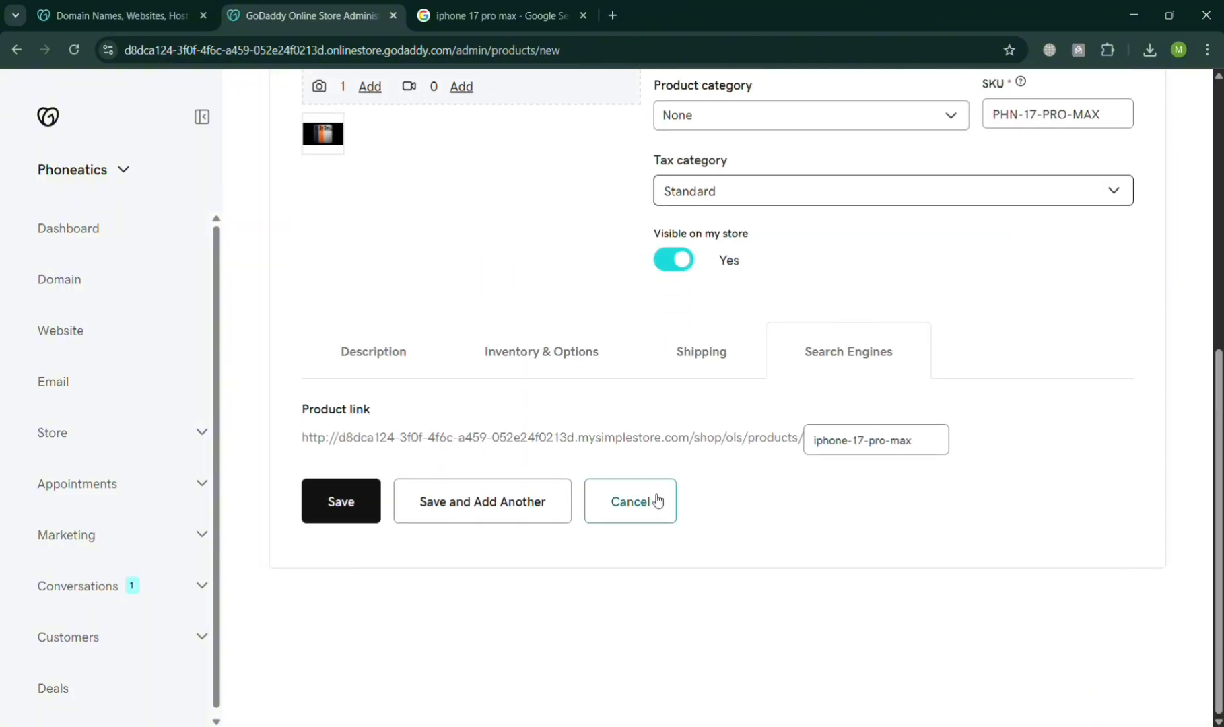
Save the new product and open the Phoneatics dashboard
click(444, 352)
scroll(462, 418, down, 1)
click(359, 499)
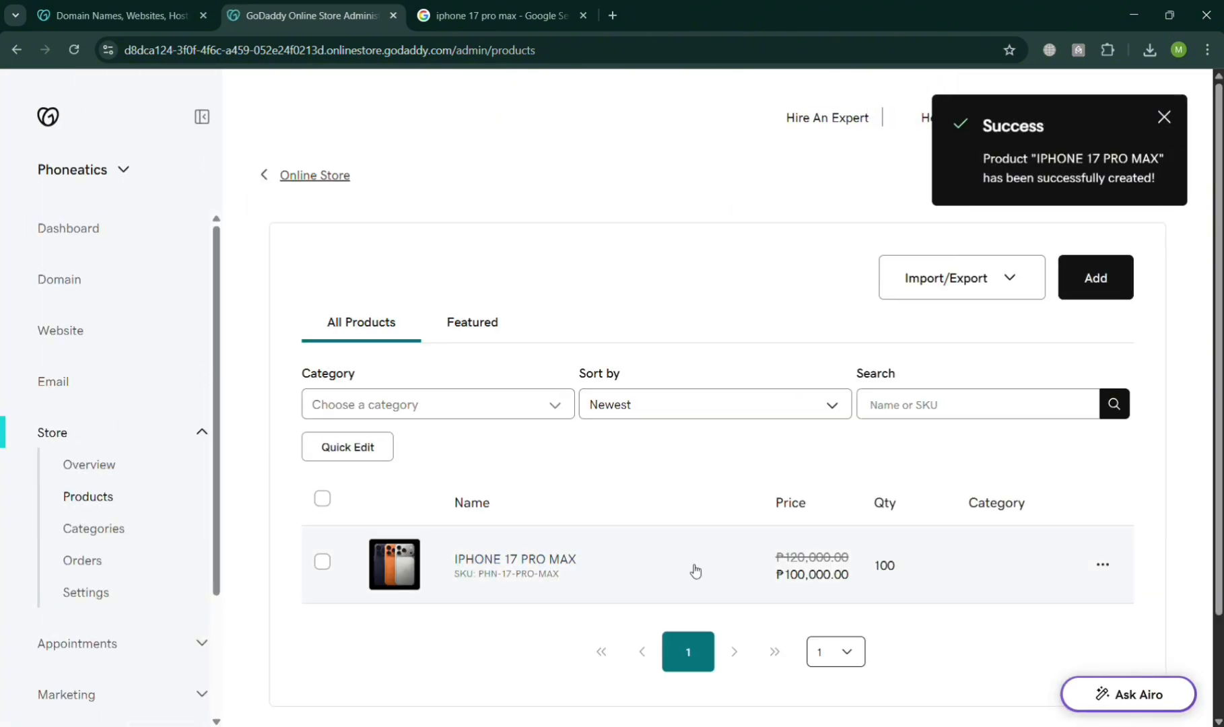
click(99, 247)
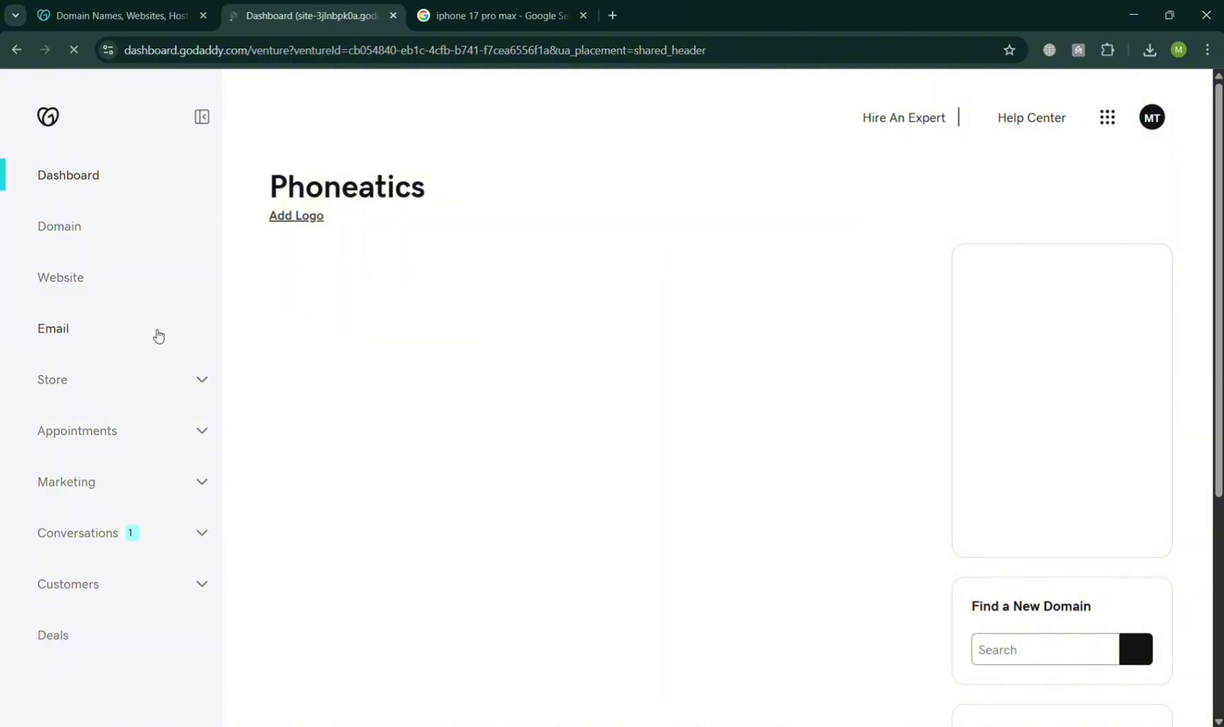
Look through the Phoneatics dashboard, its Store and Marketing options, the setup checklist and the growth suggestions
scroll(157, 350, down, 5)
scroll(835, 446, up, 5)
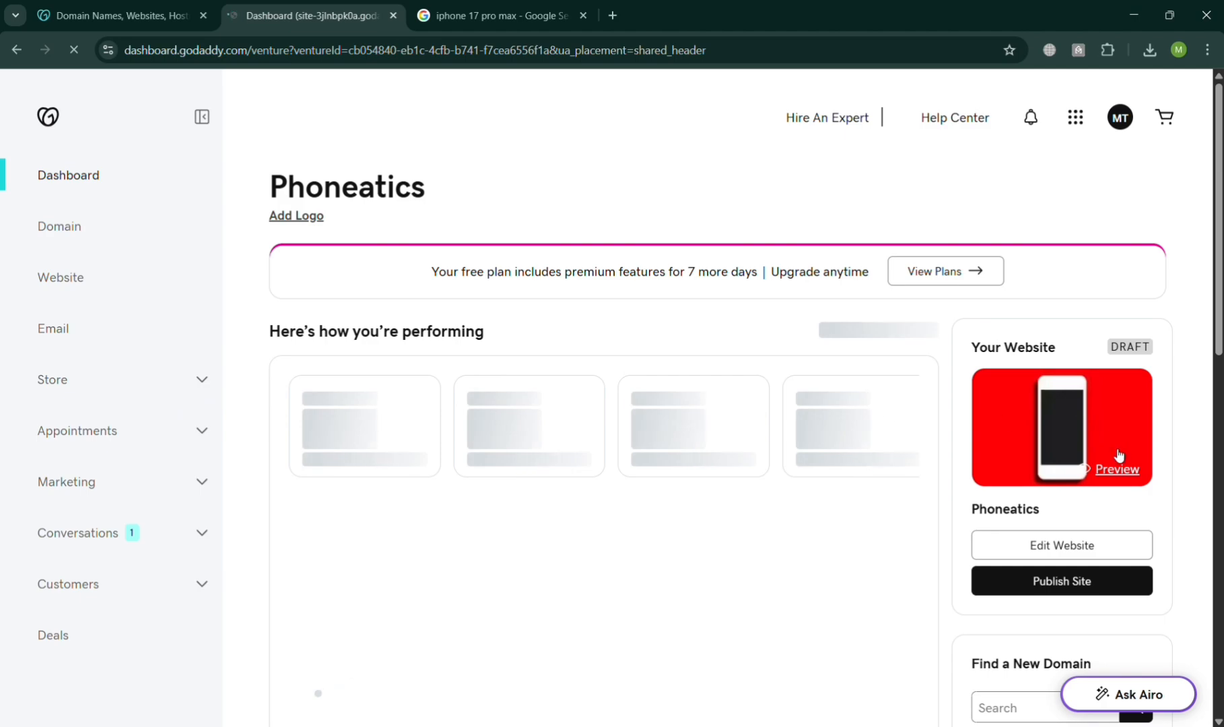
scroll(1111, 456, down, 3)
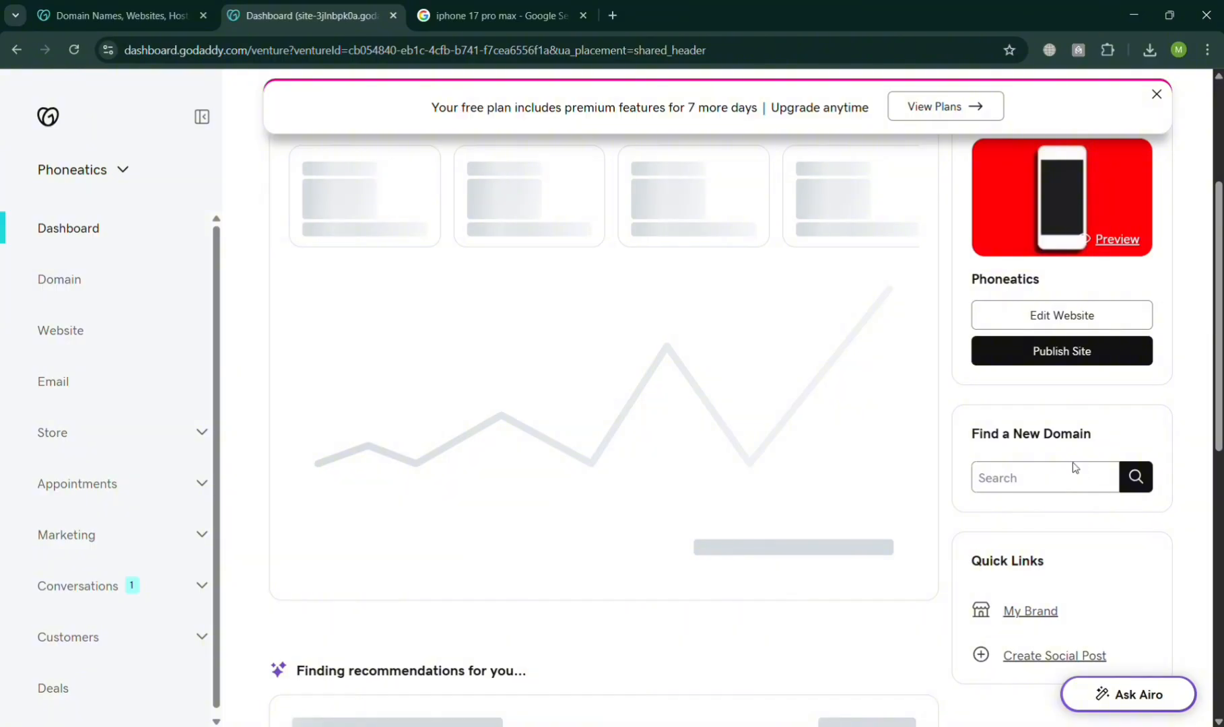
scroll(282, 525, down, 4)
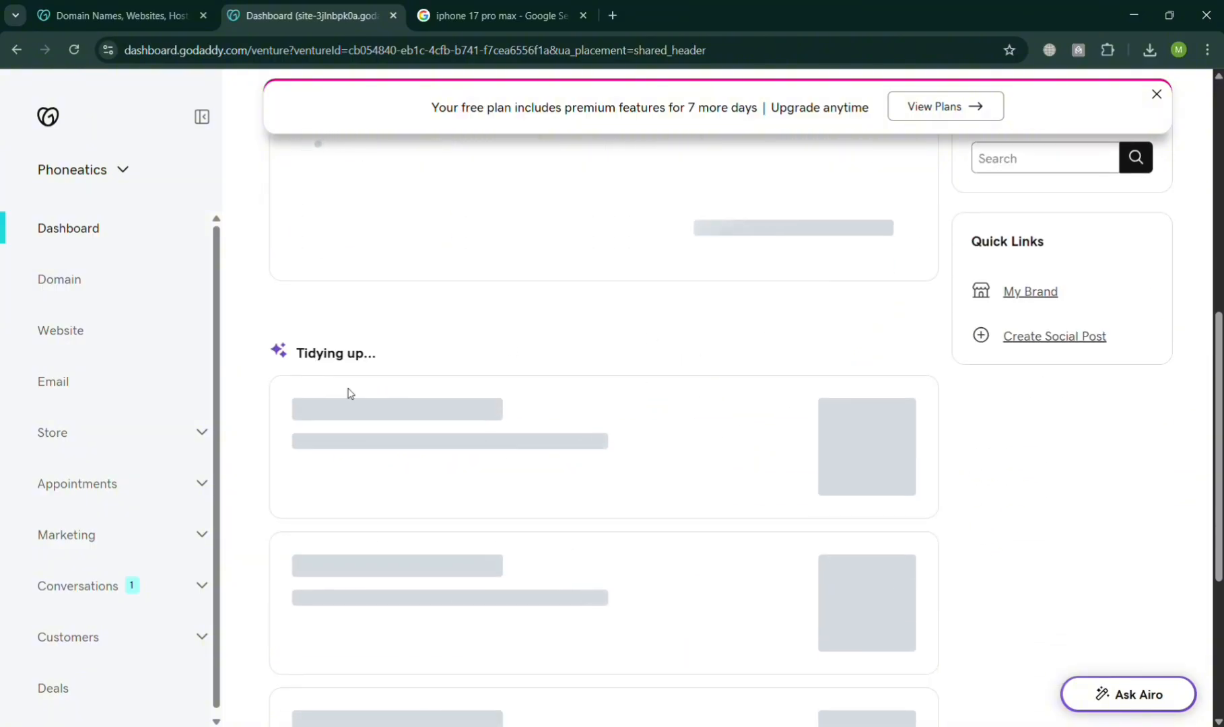
click(207, 429)
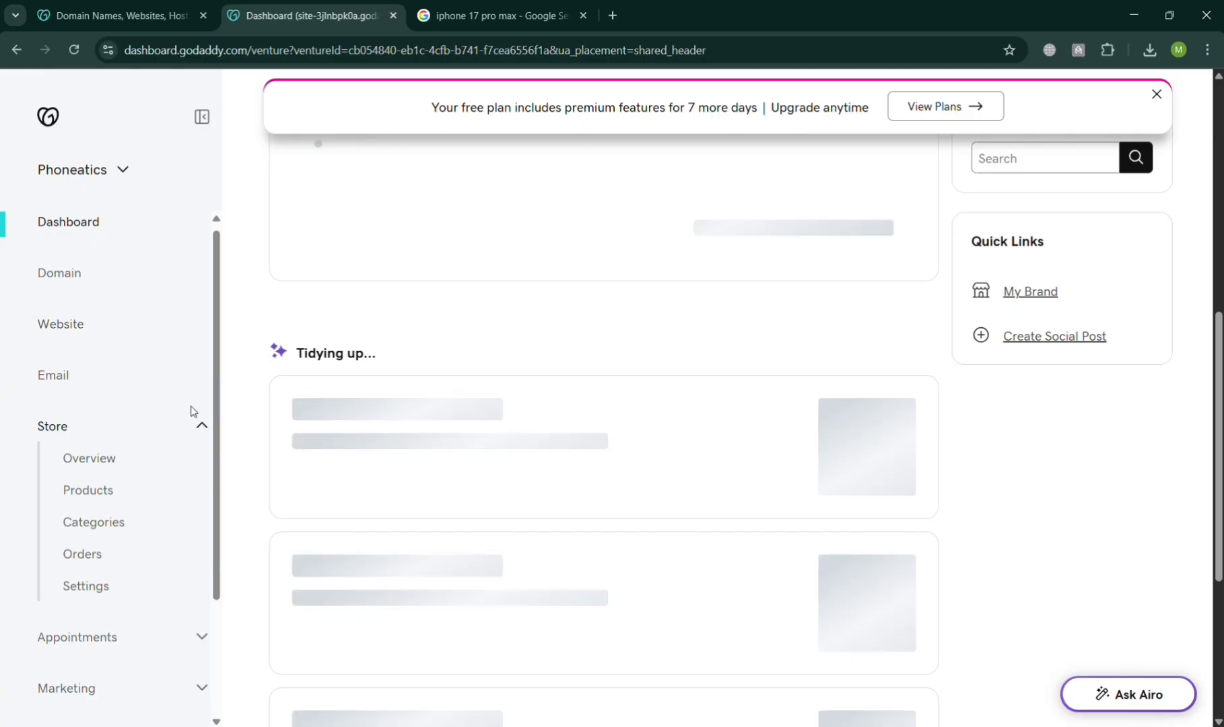
scroll(111, 317, down, 3)
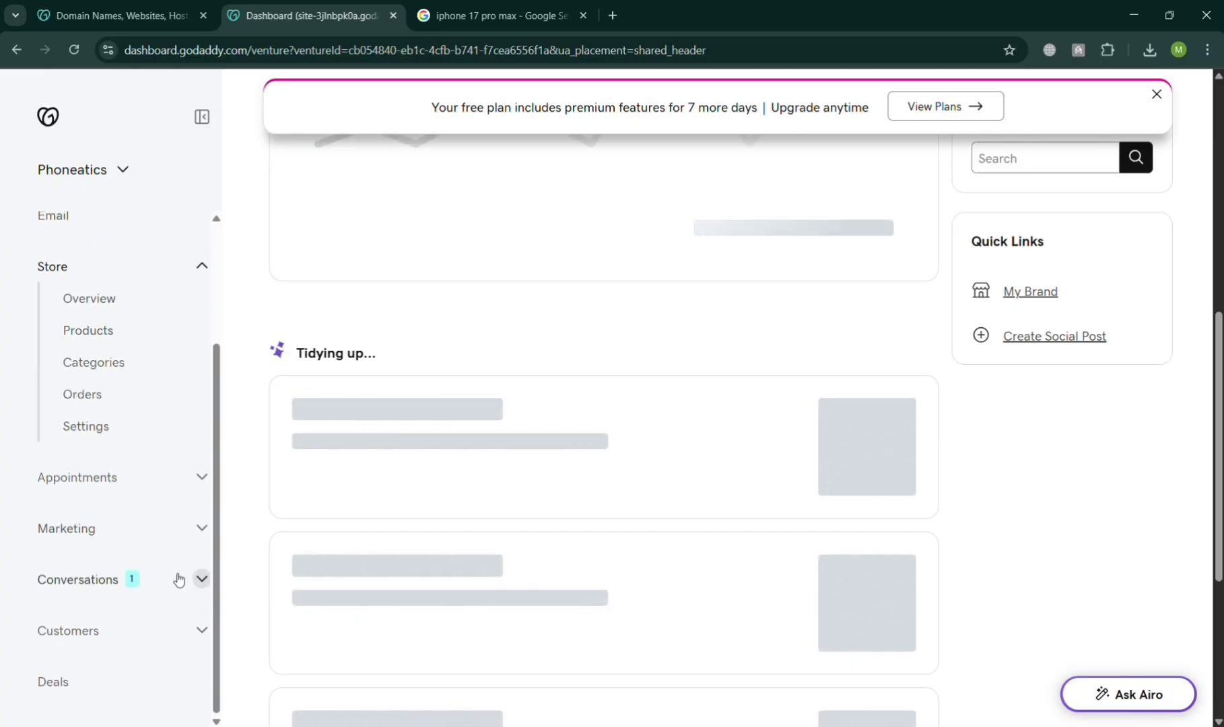
click(201, 527)
scroll(195, 528, down, 5)
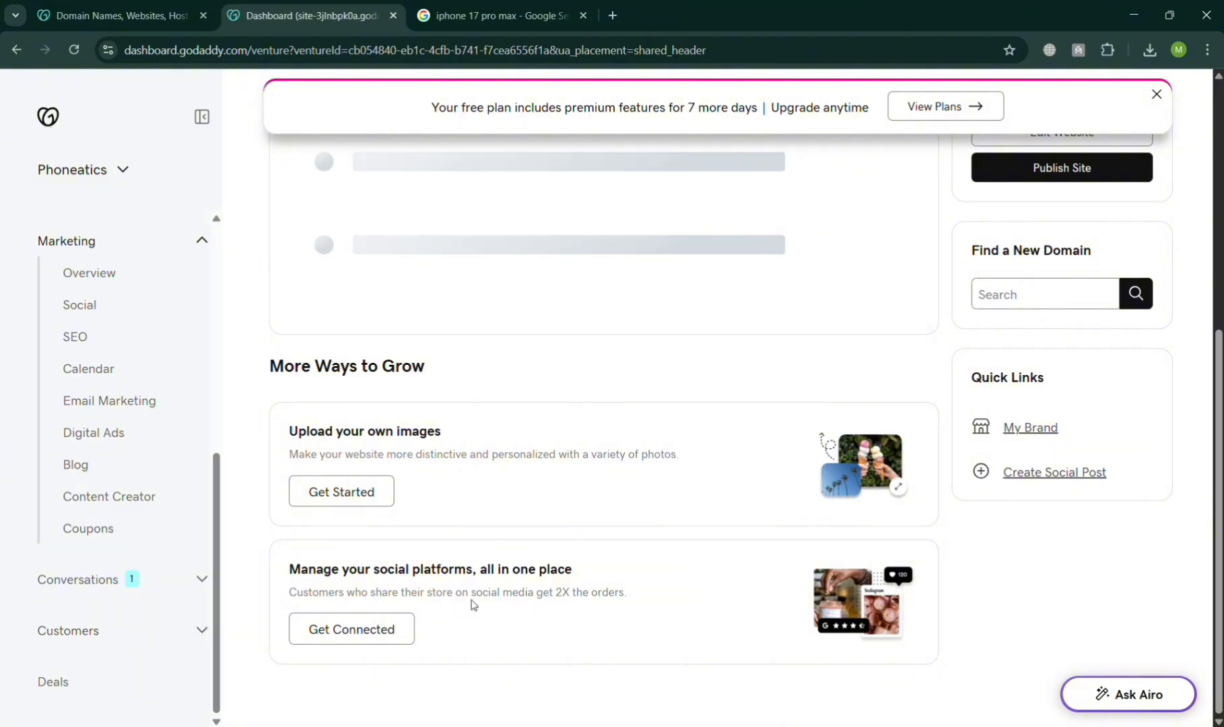
scroll(551, 558, up, 6)
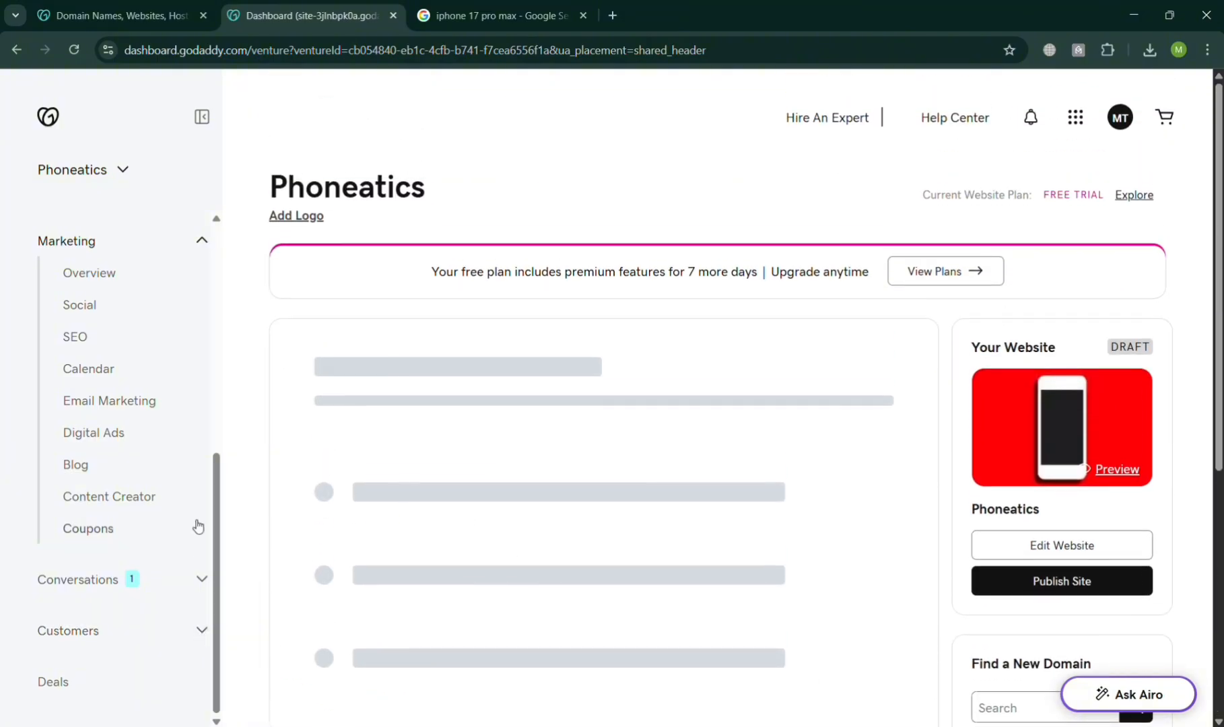
scroll(195, 471, up, 3)
click(194, 402)
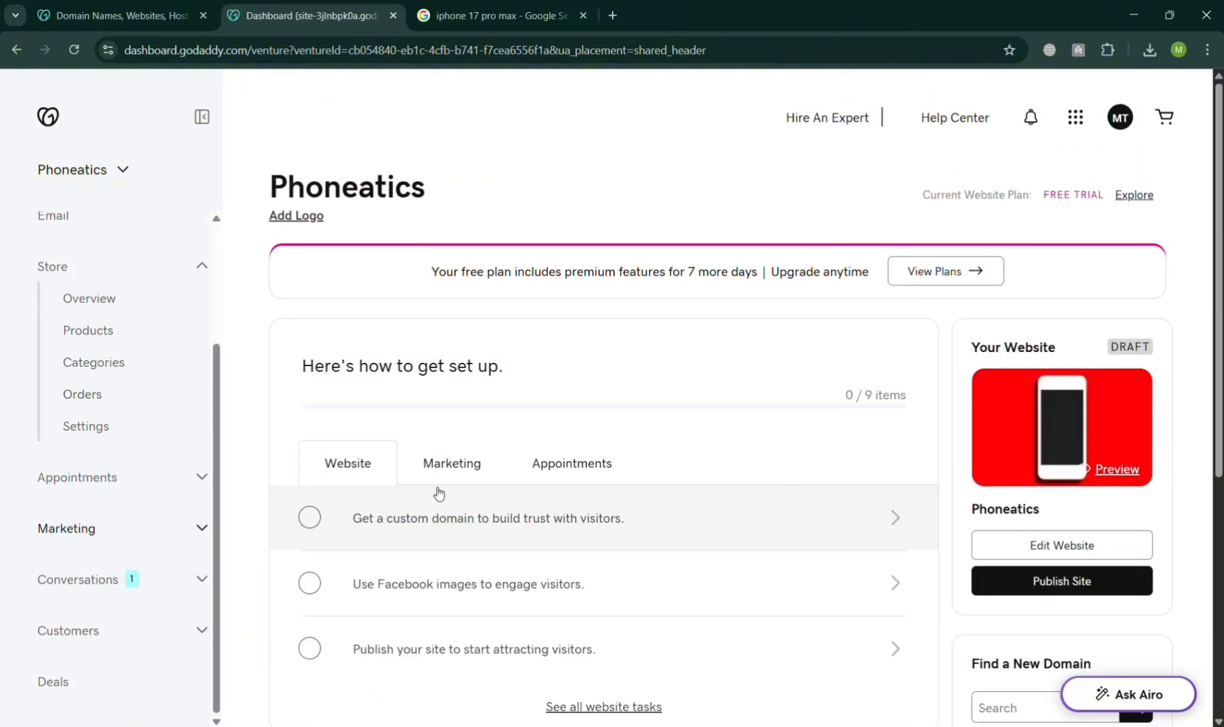
scroll(437, 491, down, 6)
scroll(175, 475, up, 3)
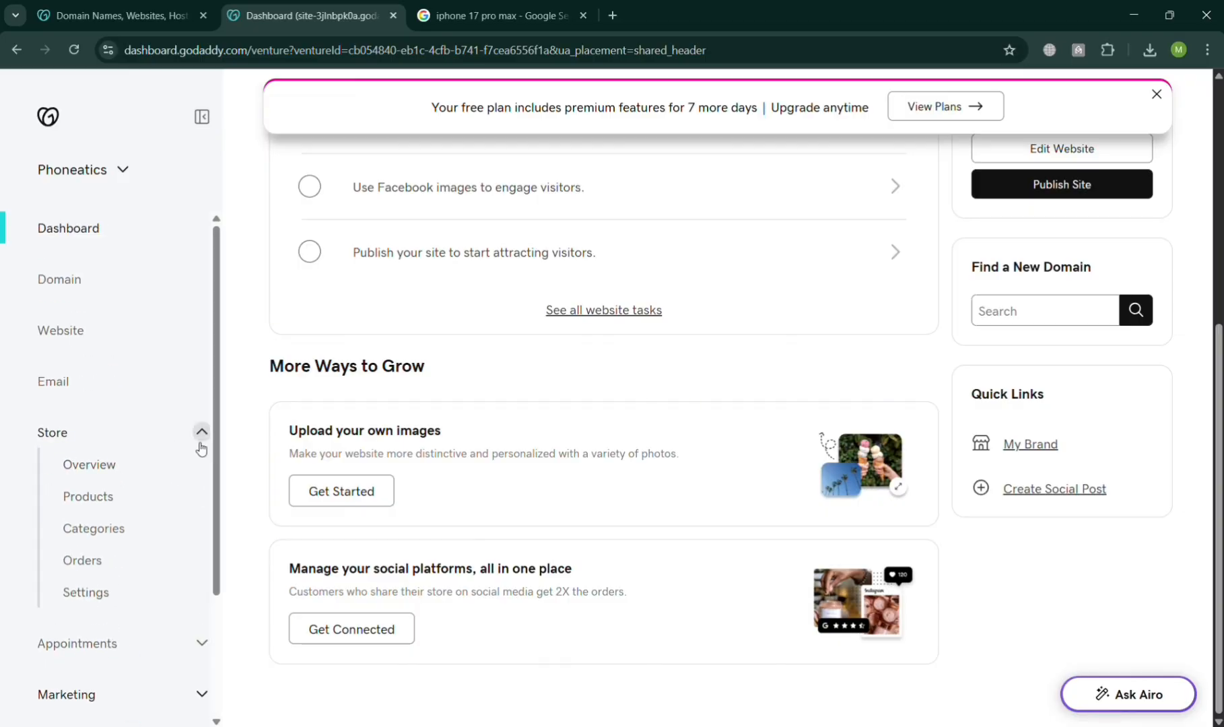
Review the store overview and the website's Next Steps checklist, including the Explore New Tools suggestions
click(155, 470)
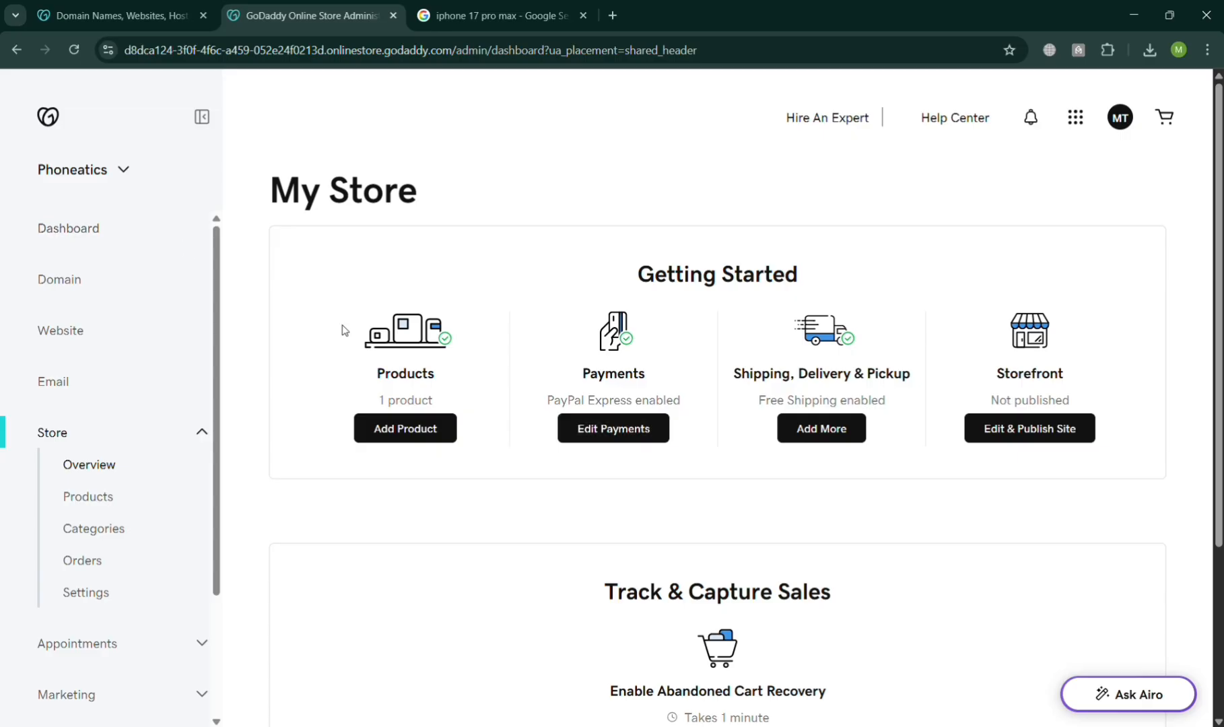
click(105, 341)
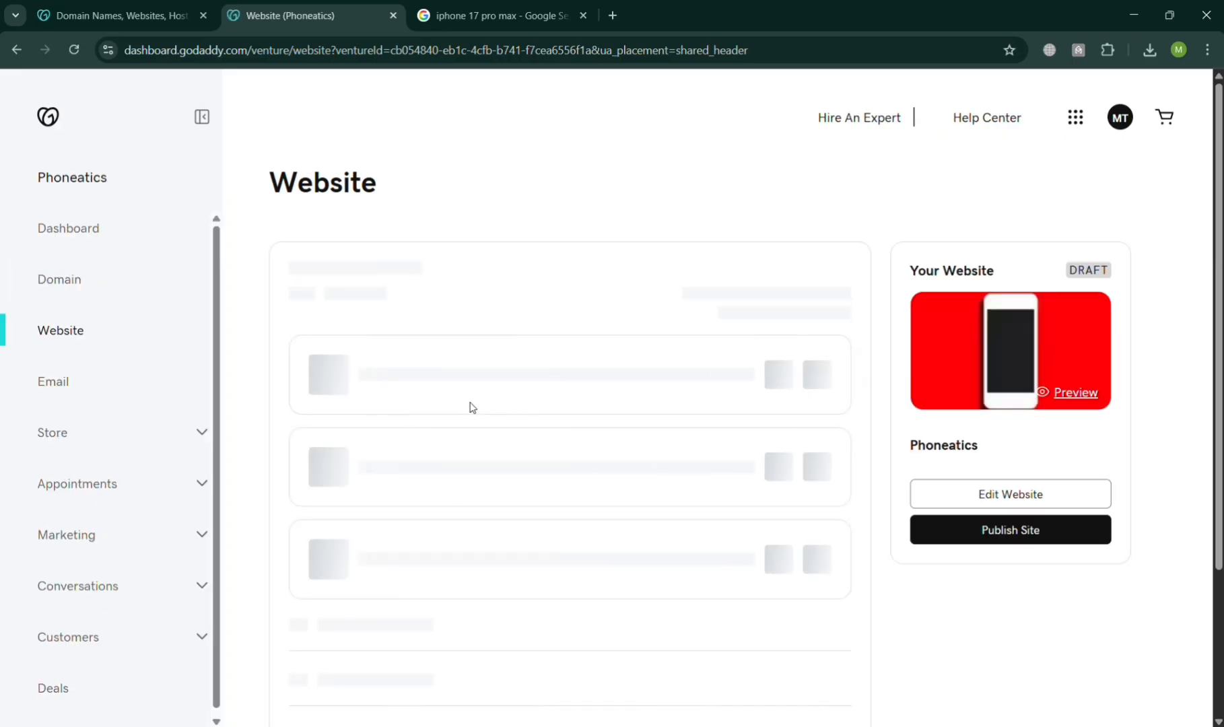
scroll(546, 394, down, 8)
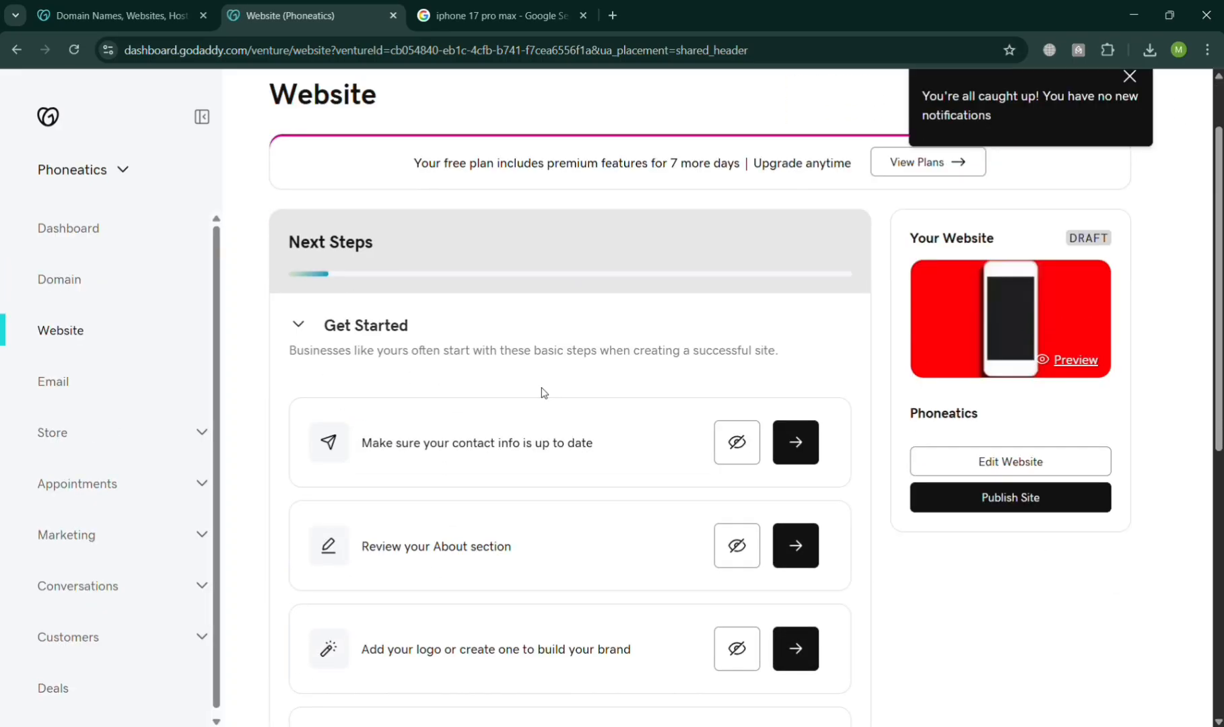
scroll(538, 411, down, 1)
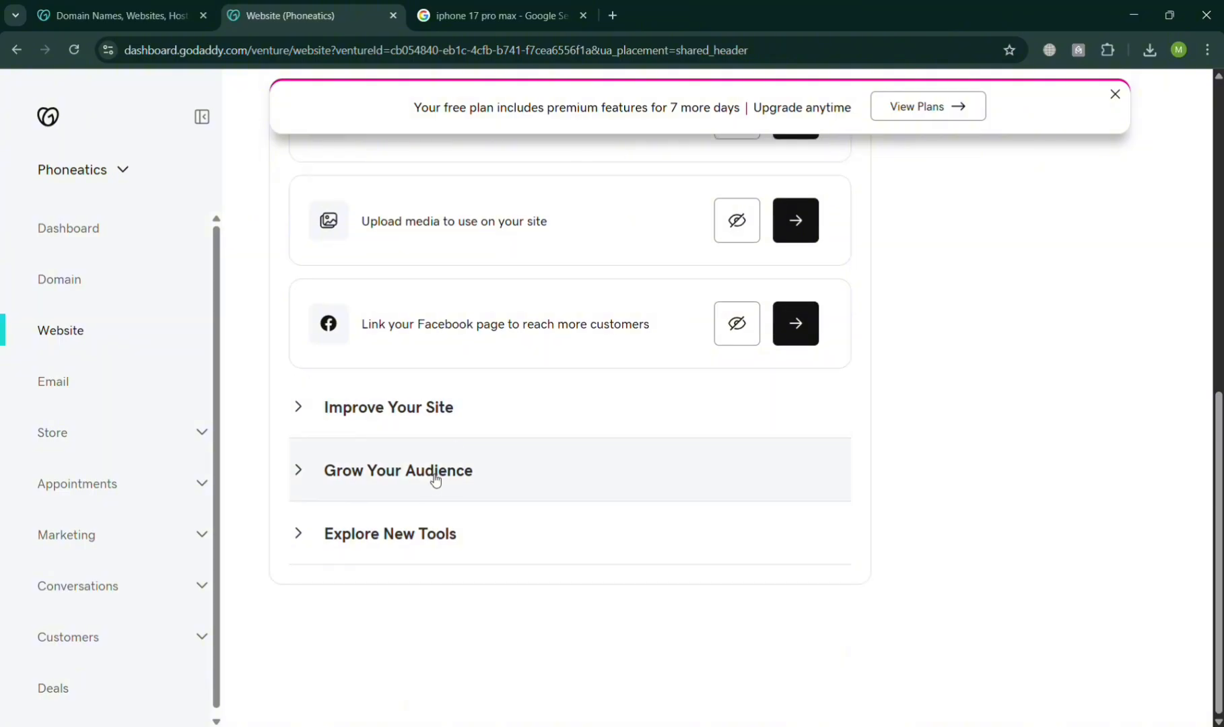
click(428, 532)
scroll(404, 531, down, 5)
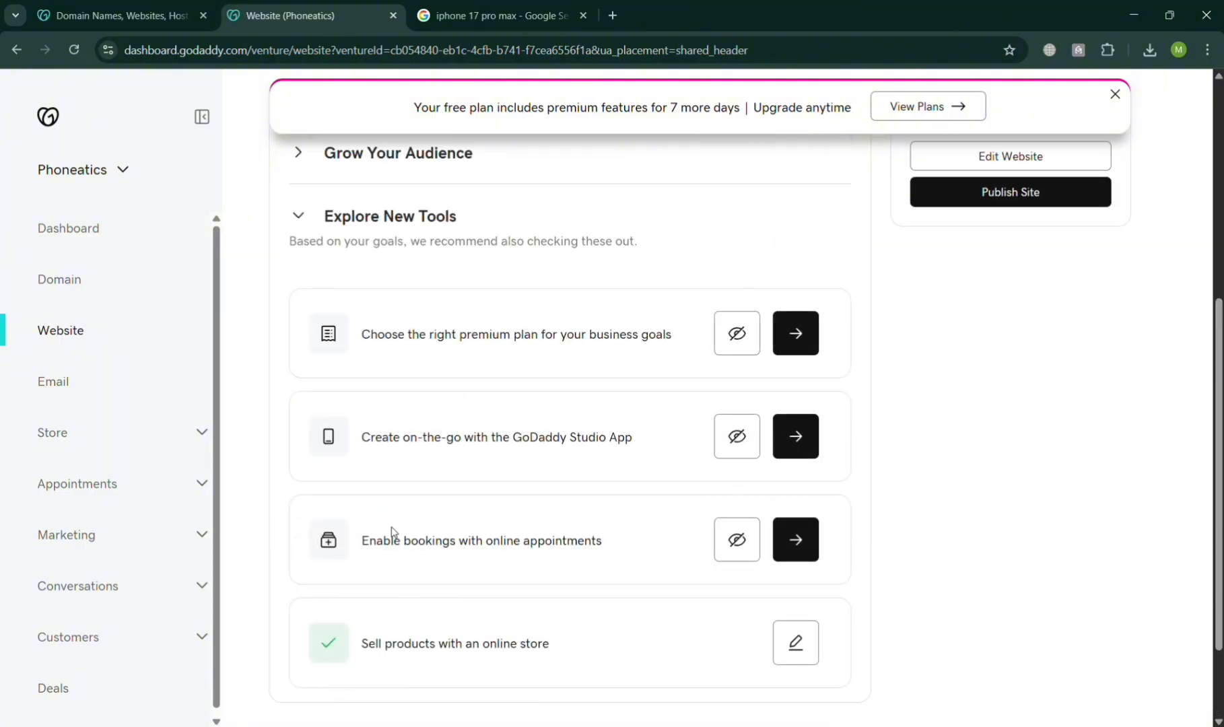
scroll(525, 576, down, 2)
scroll(669, 456, up, 7)
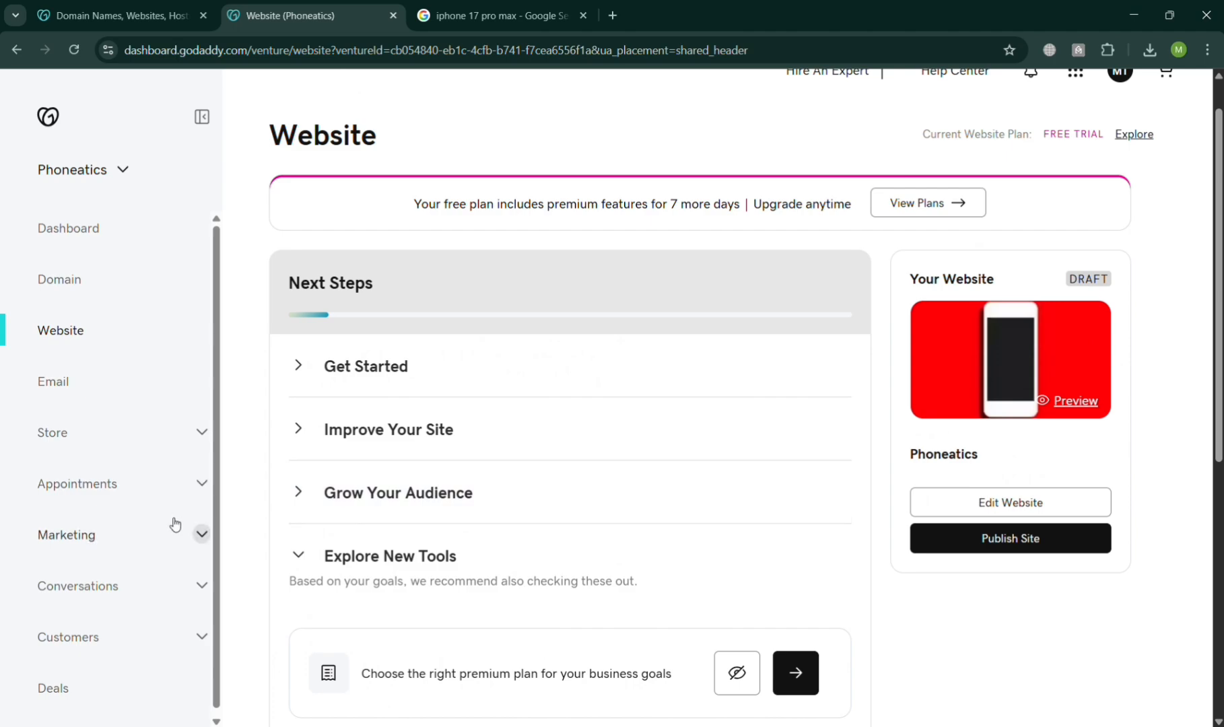
Require shipping address phone numbers in the store's checkout settings and save the change
click(132, 444)
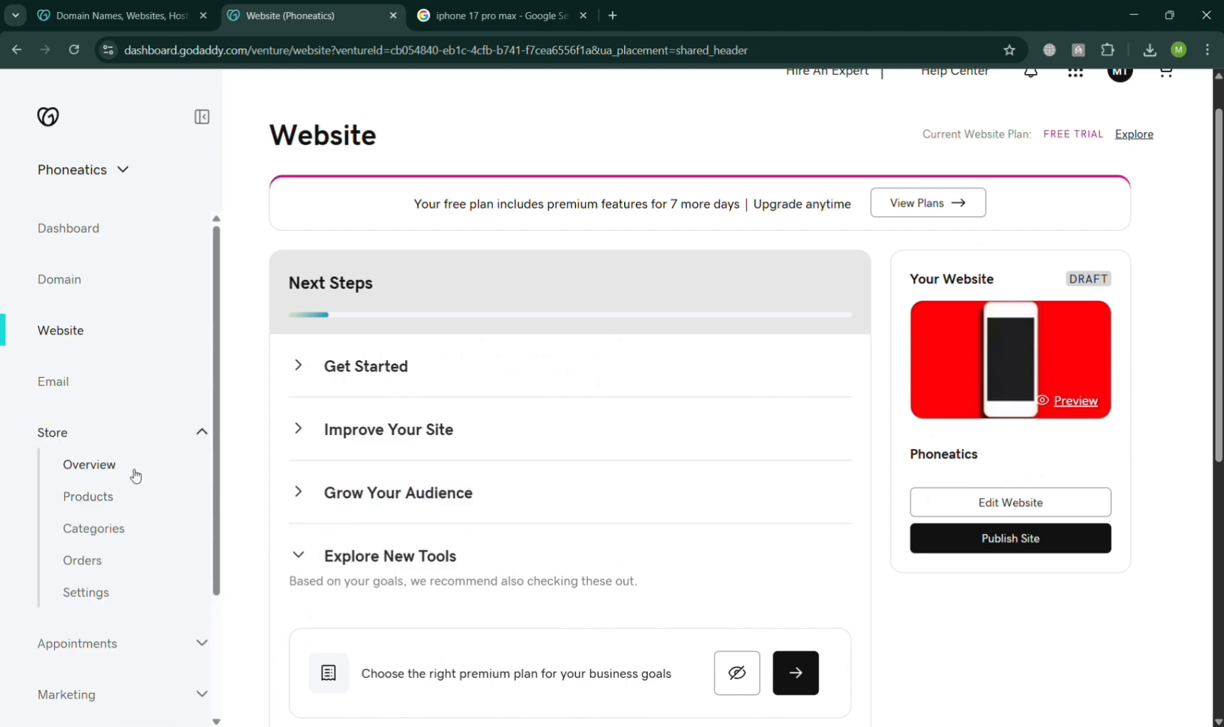
click(112, 559)
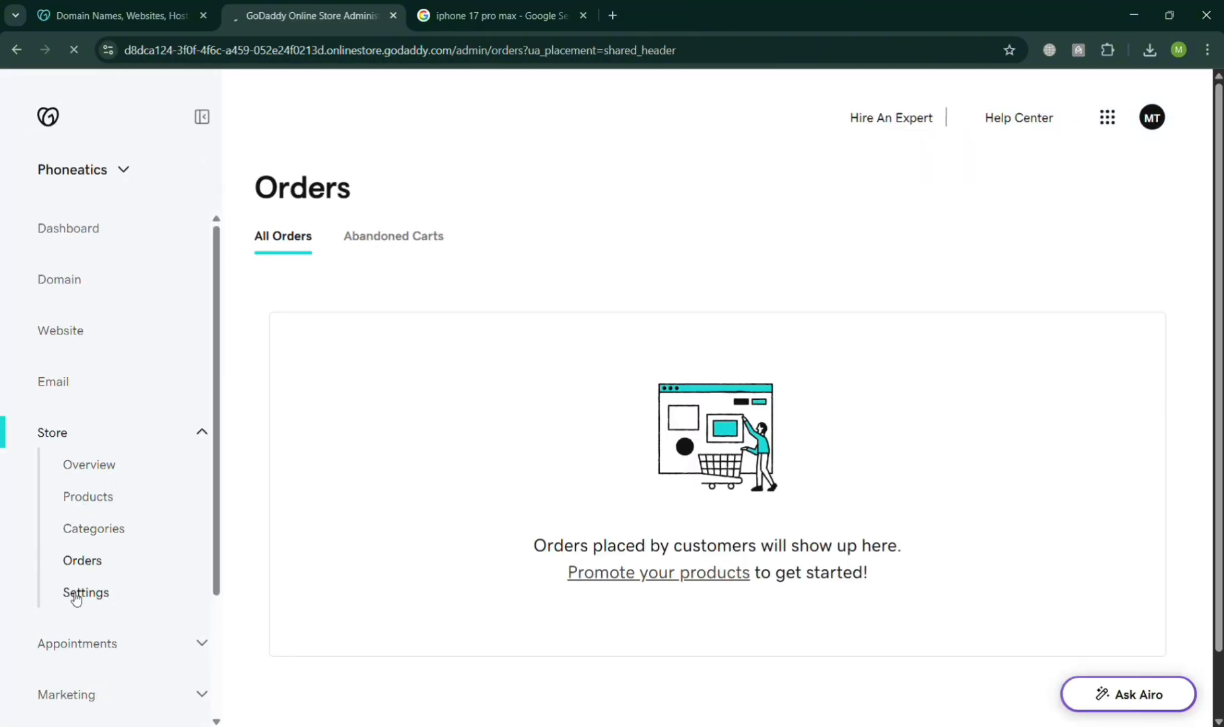
click(111, 596)
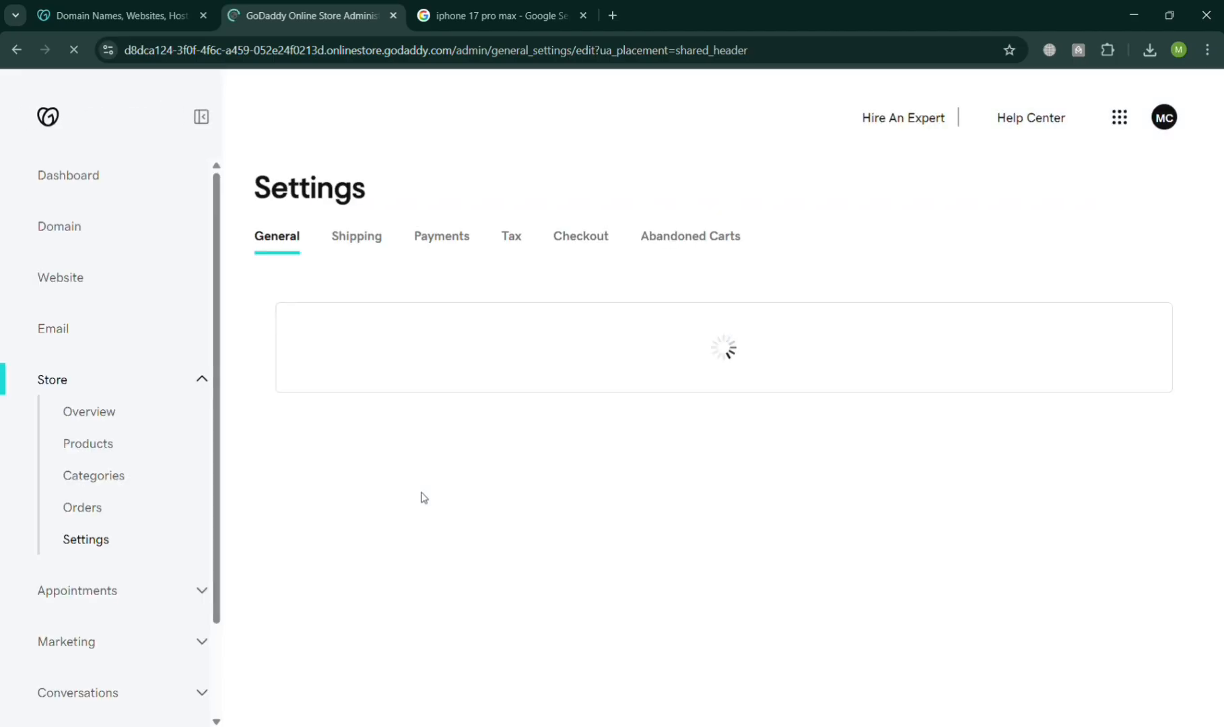
click(563, 240)
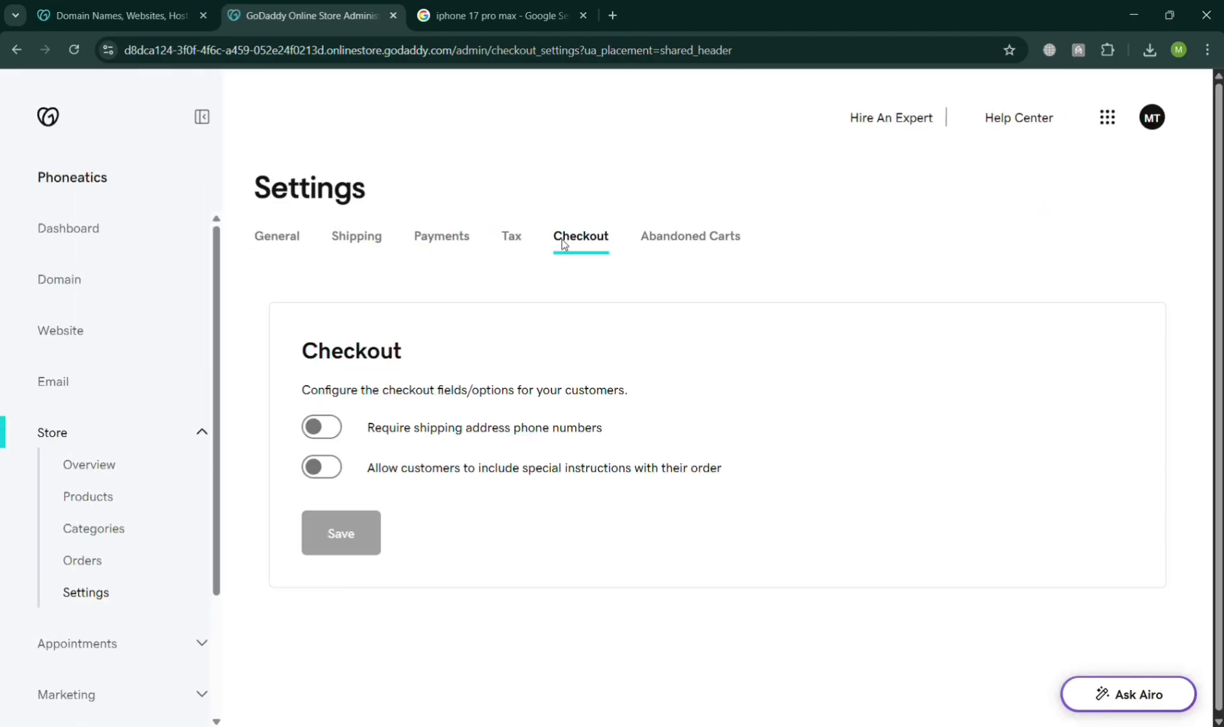
click(323, 431)
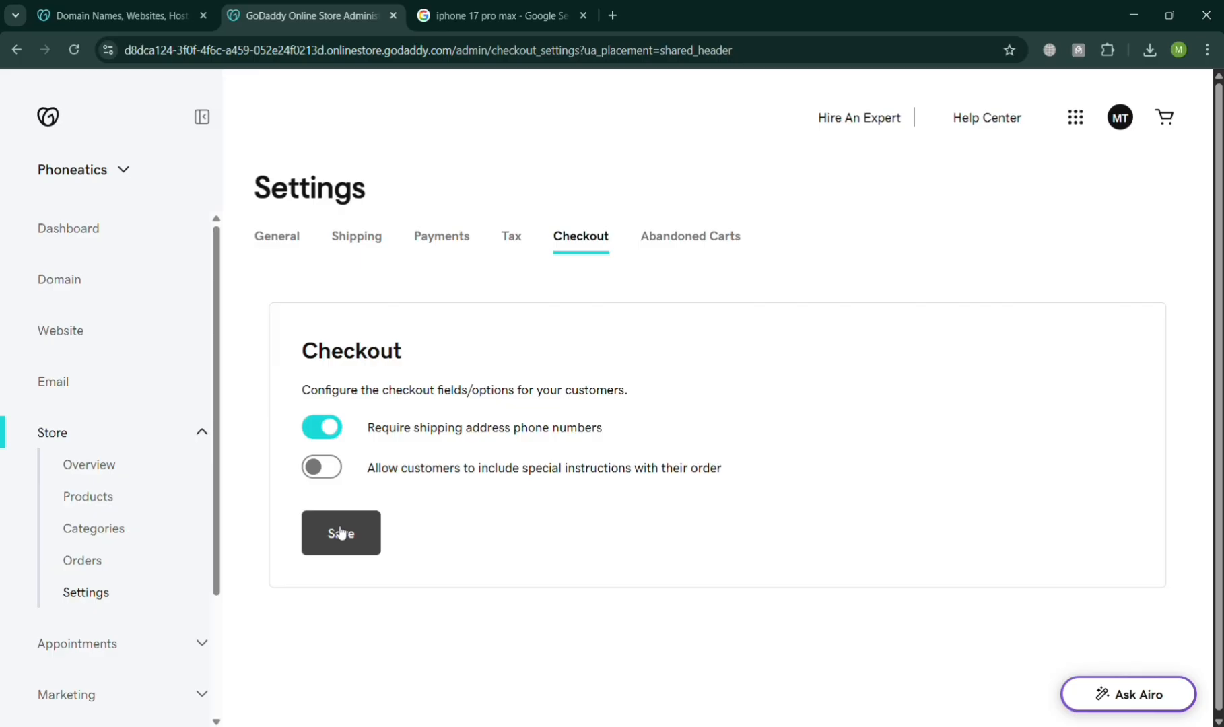
click(356, 541)
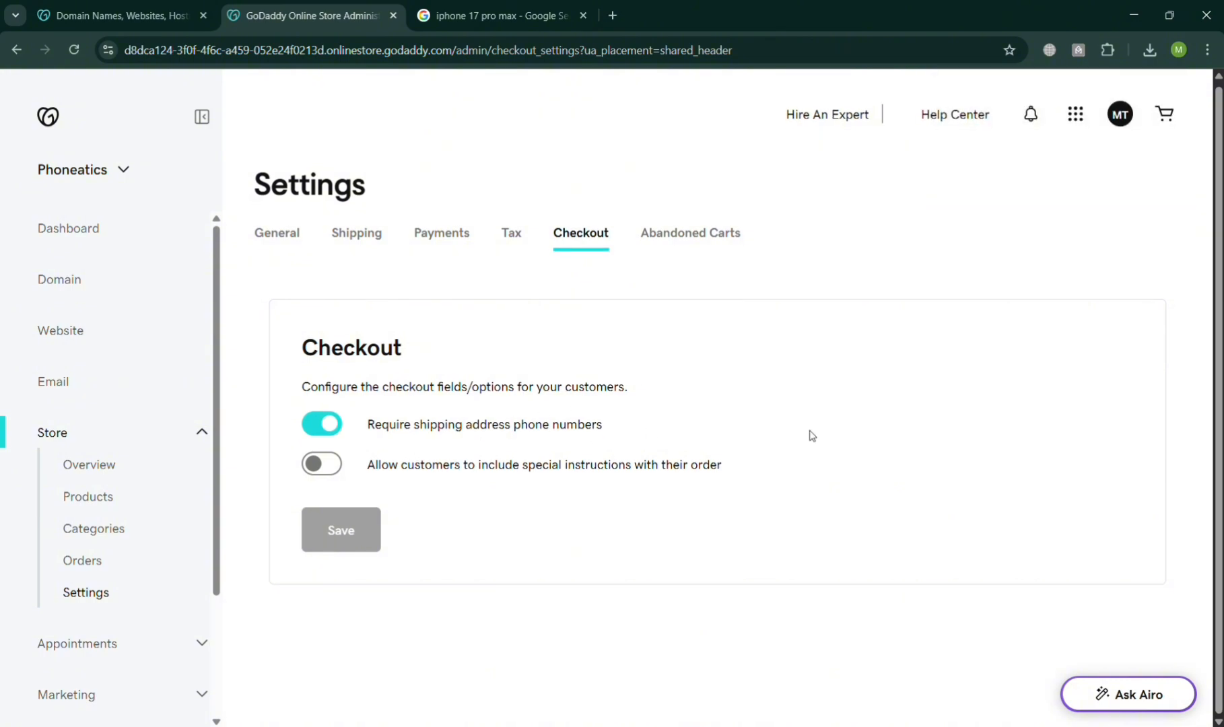
Review the store's payment methods and inspect the offline payment settings form, closing it without entering anything
click(439, 234)
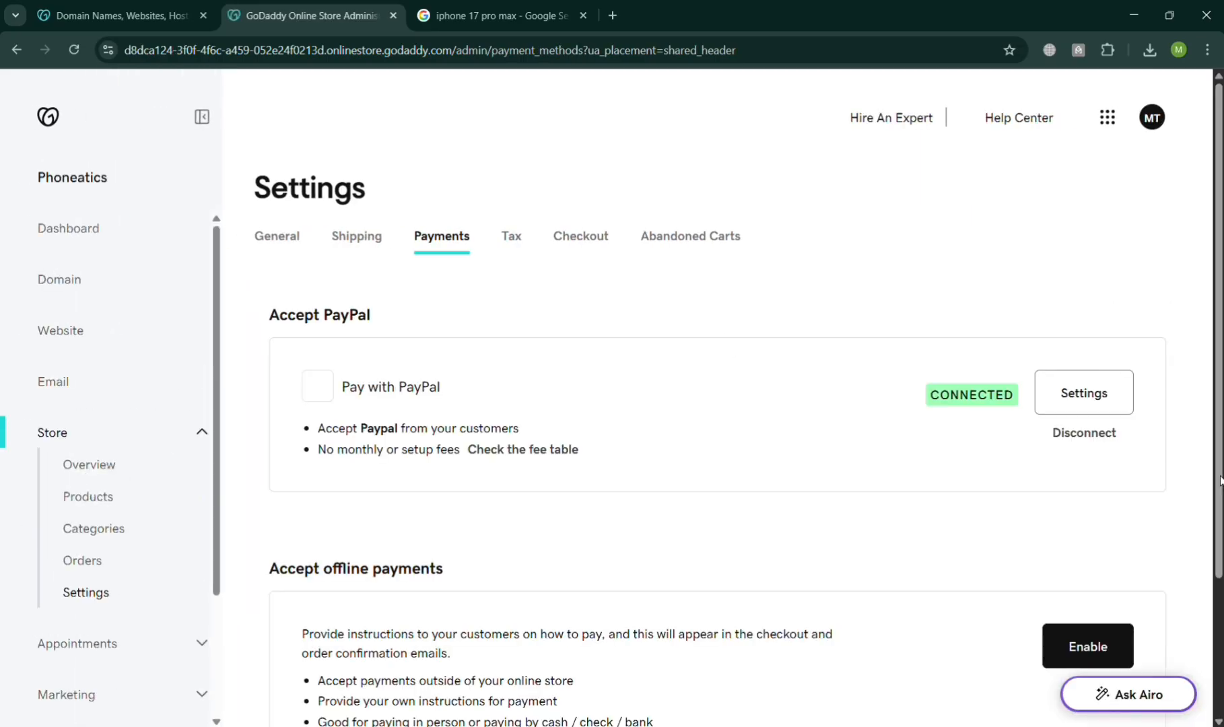
scroll(1091, 421, down, 3)
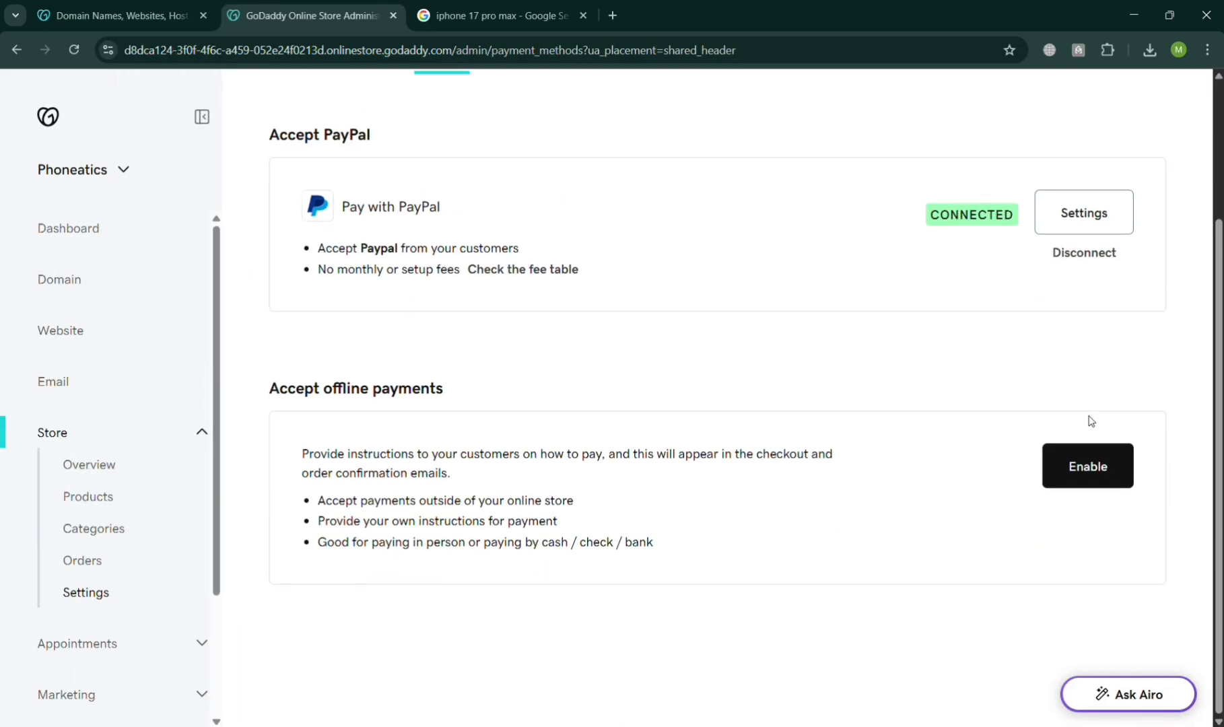
scroll(1115, 474, up, 3)
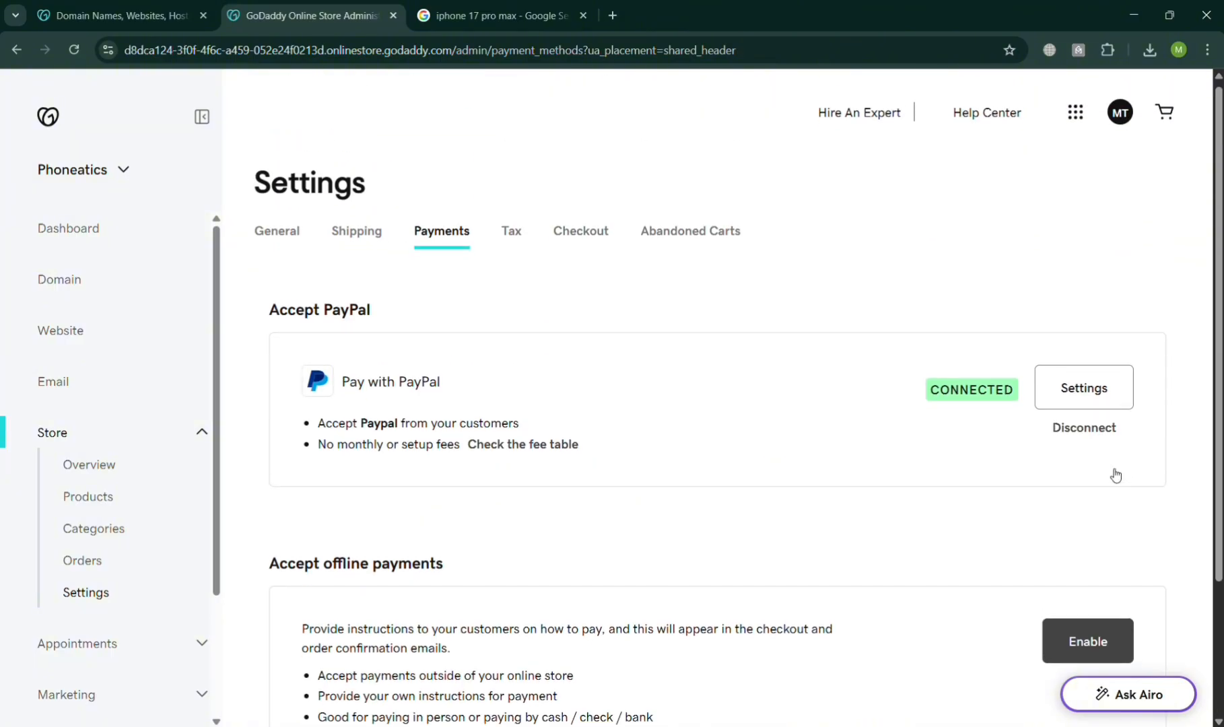
scroll(1114, 474, down, 3)
click(1114, 475)
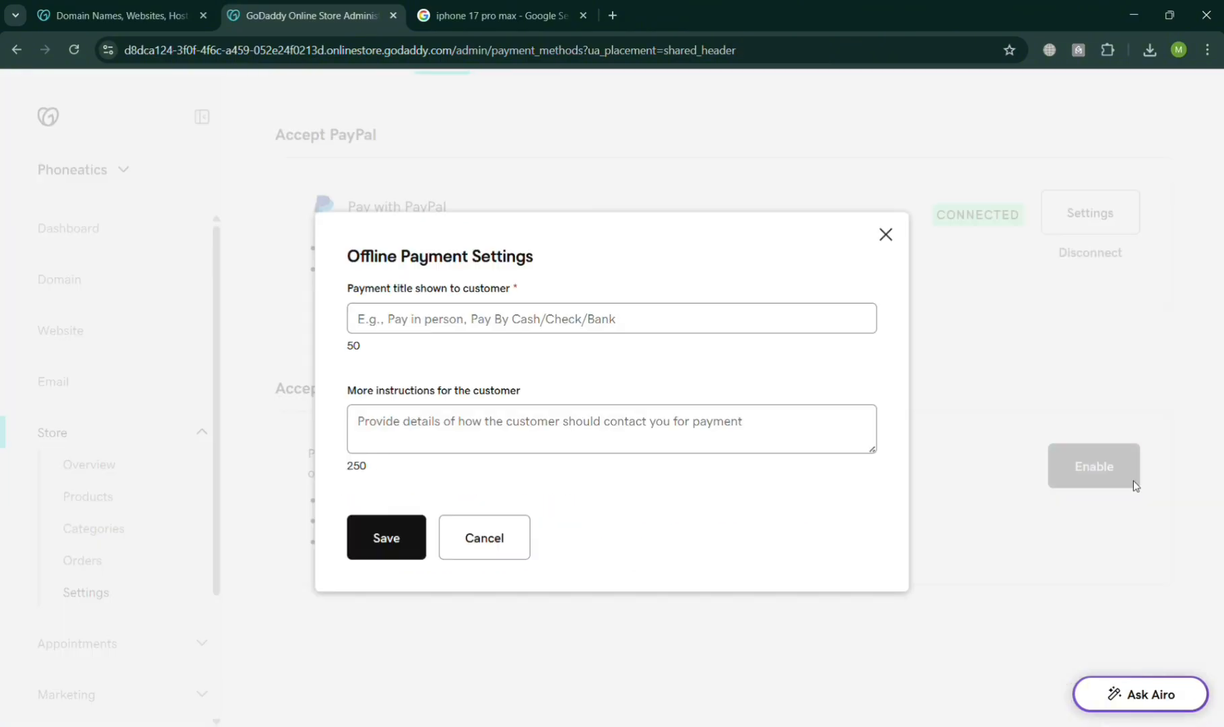
click(560, 321)
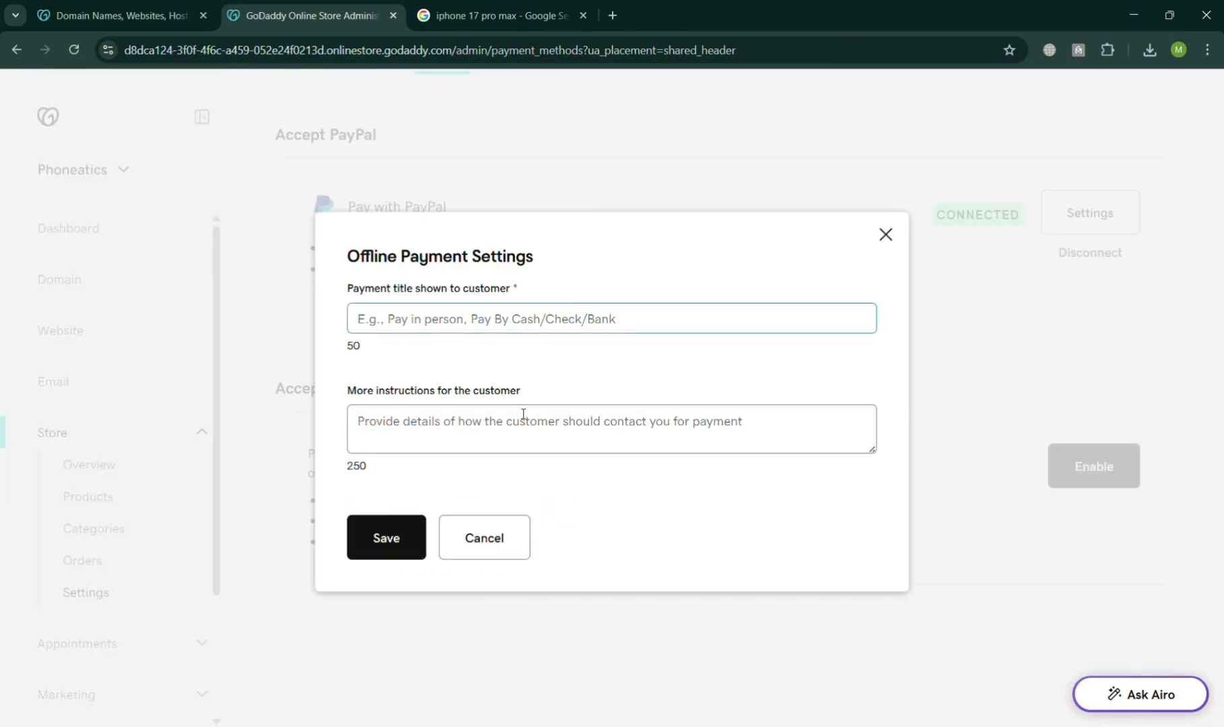
click(886, 234)
scroll(681, 227, up, 3)
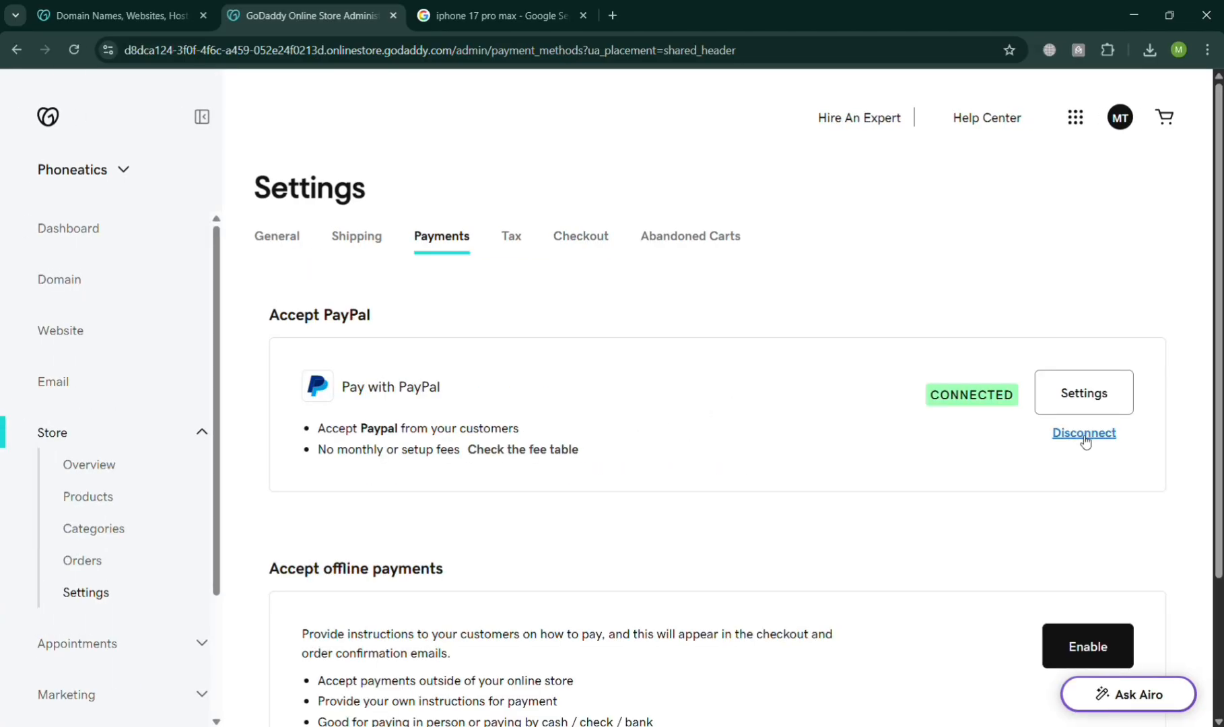
Disconnect PayPal from the store's payment methods and look over the remaining payment options
click(1083, 432)
click(383, 452)
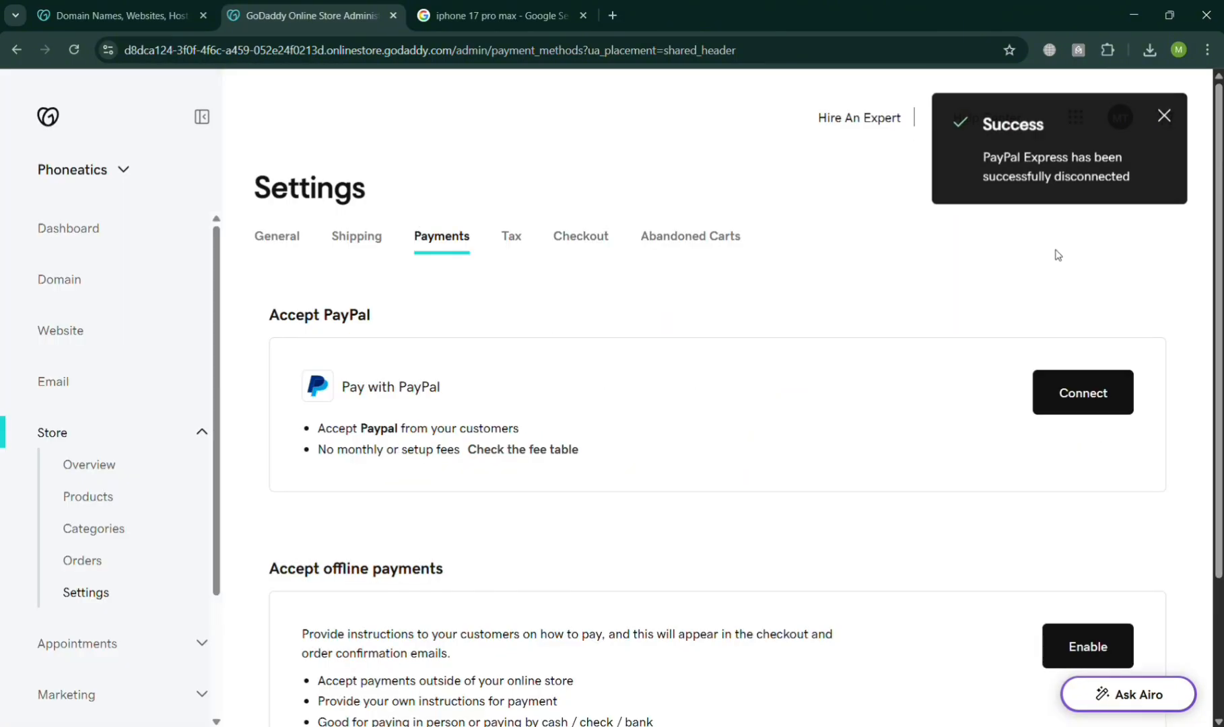
scroll(1115, 431, down, 2)
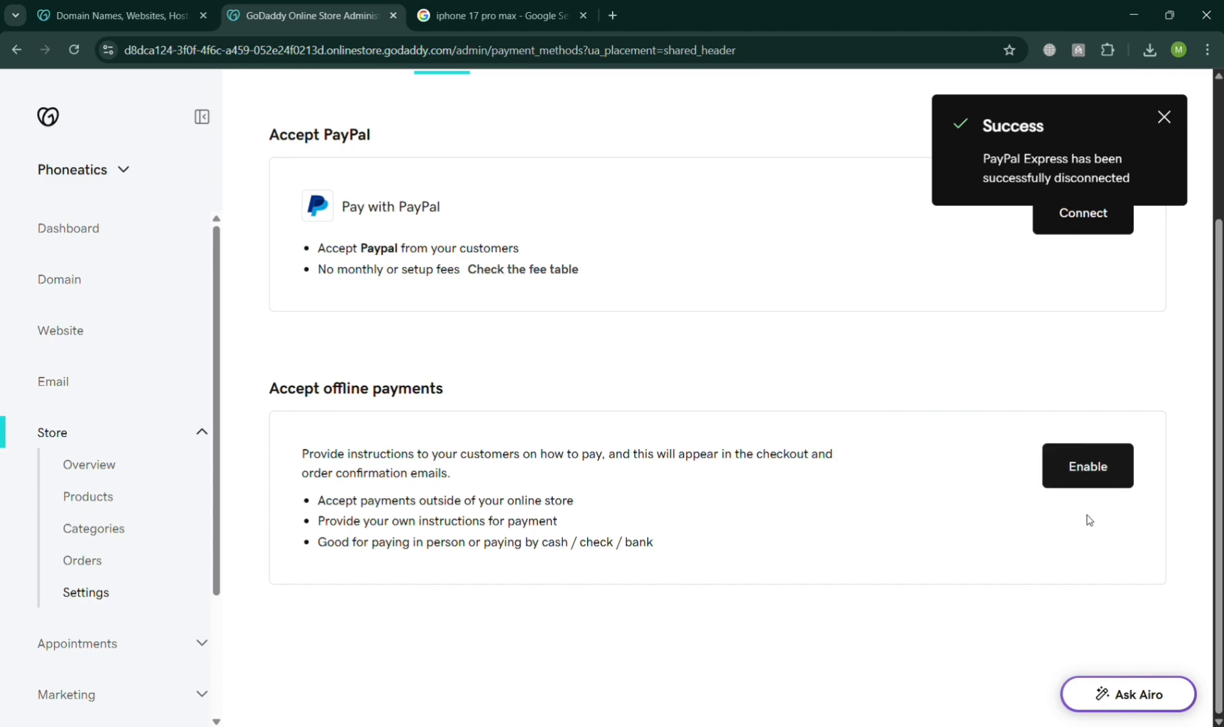
scroll(1086, 585, up, 2)
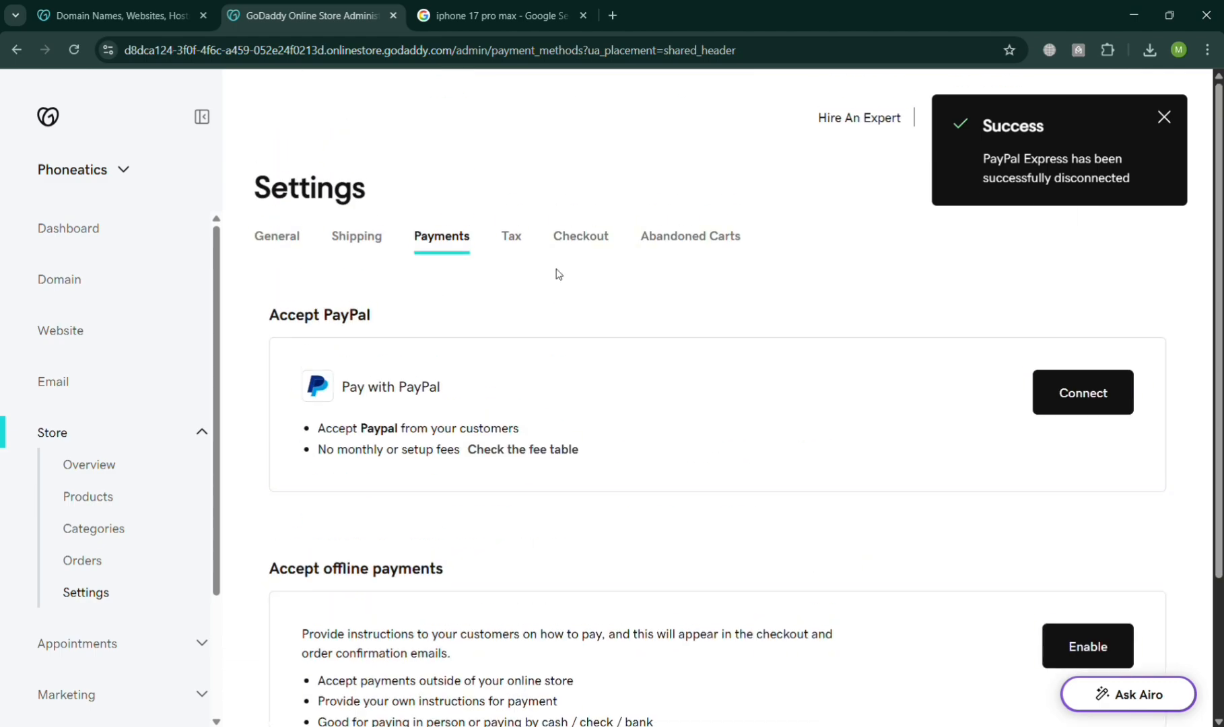
Open the Phoneatics website for editing and dismiss the custom domain tip
click(267, 230)
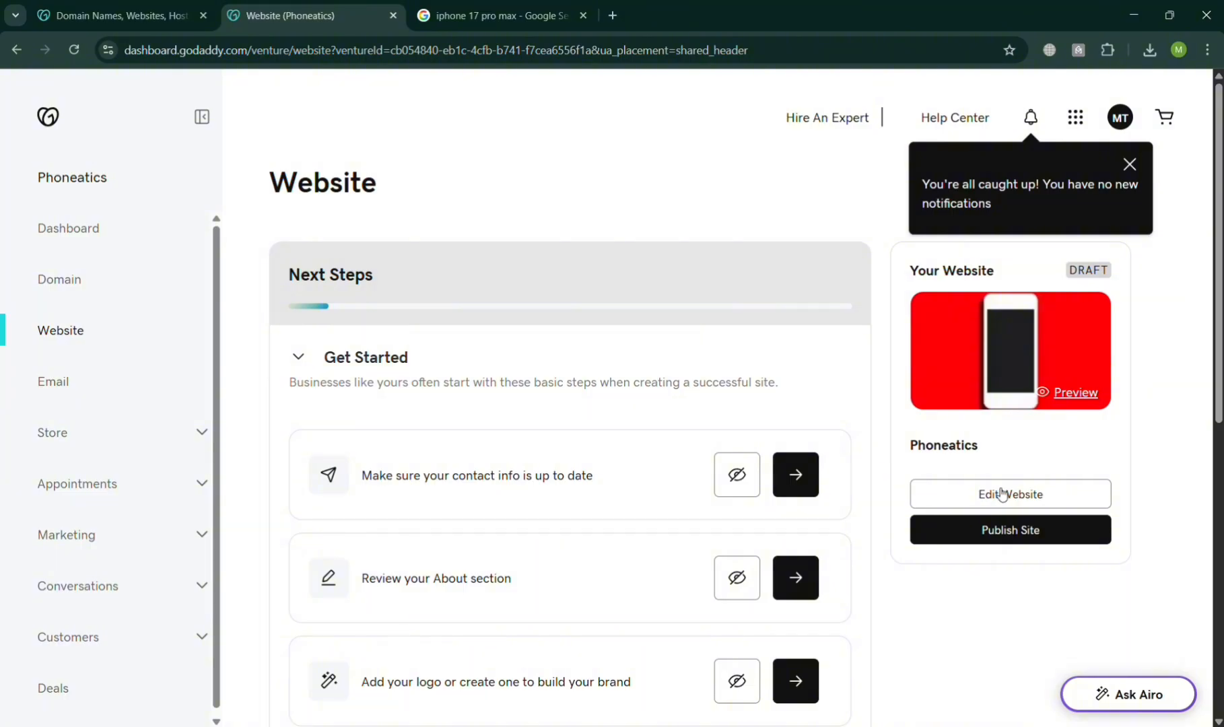
click(1003, 495)
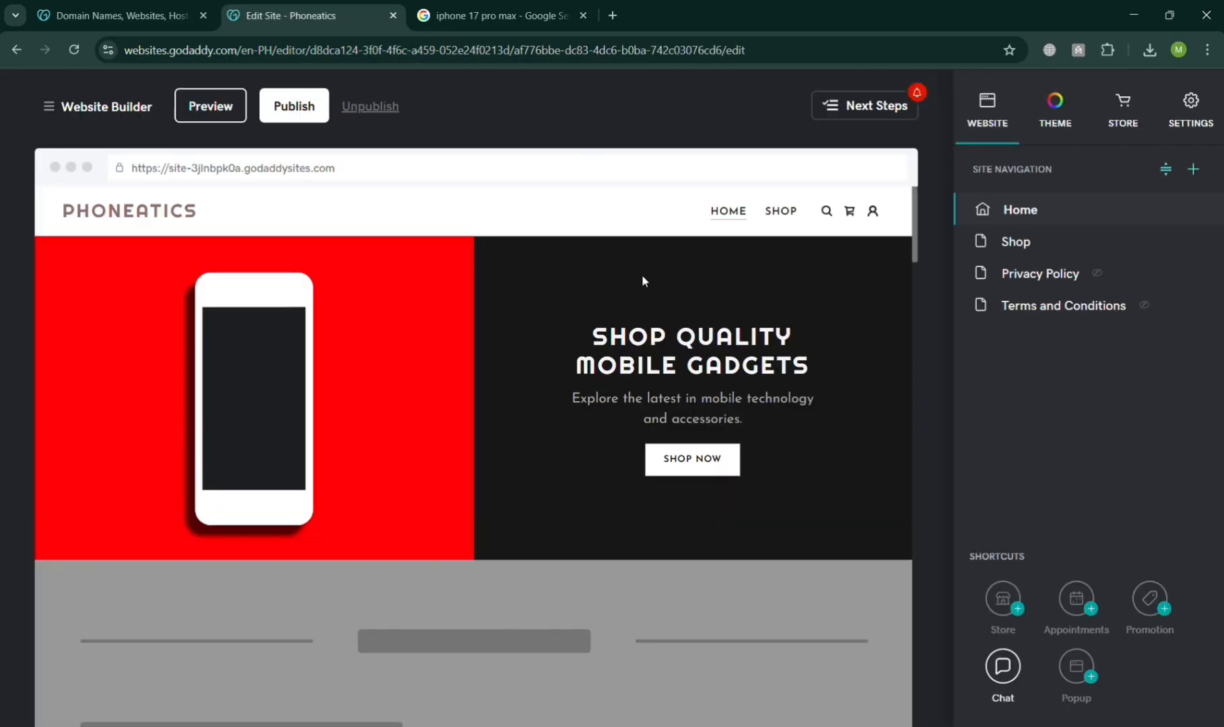
scroll(491, 303, down, 5)
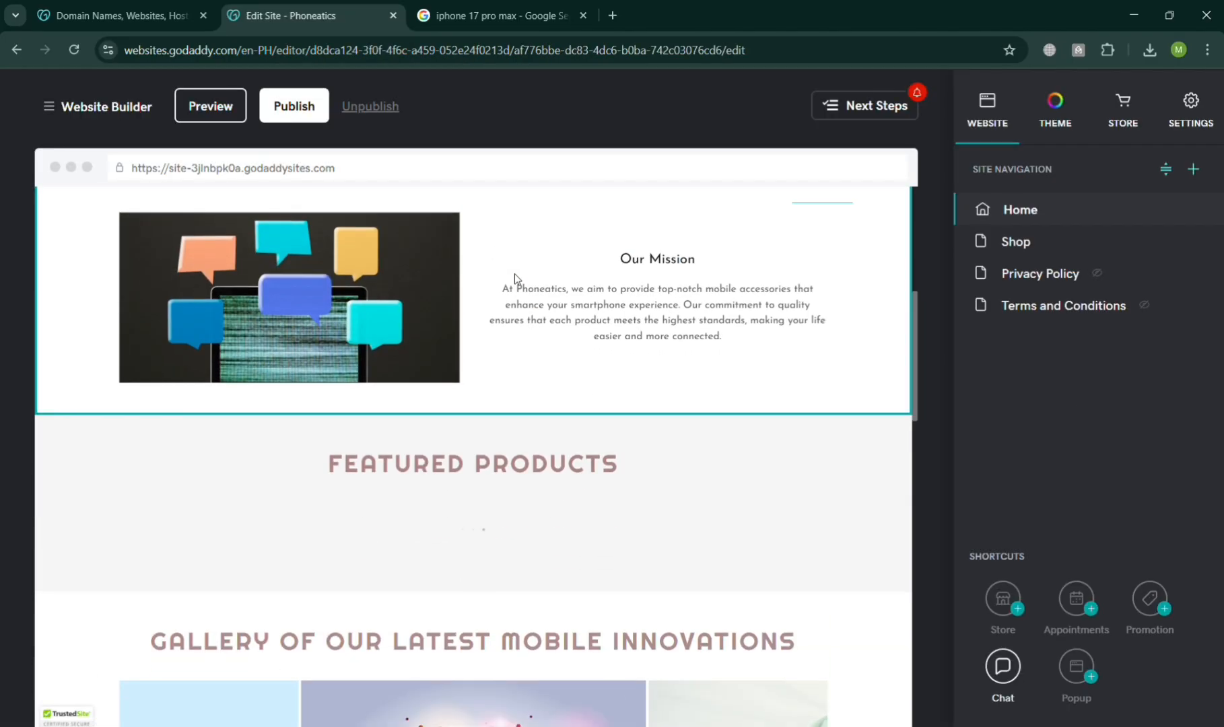
scroll(514, 273, down, 2)
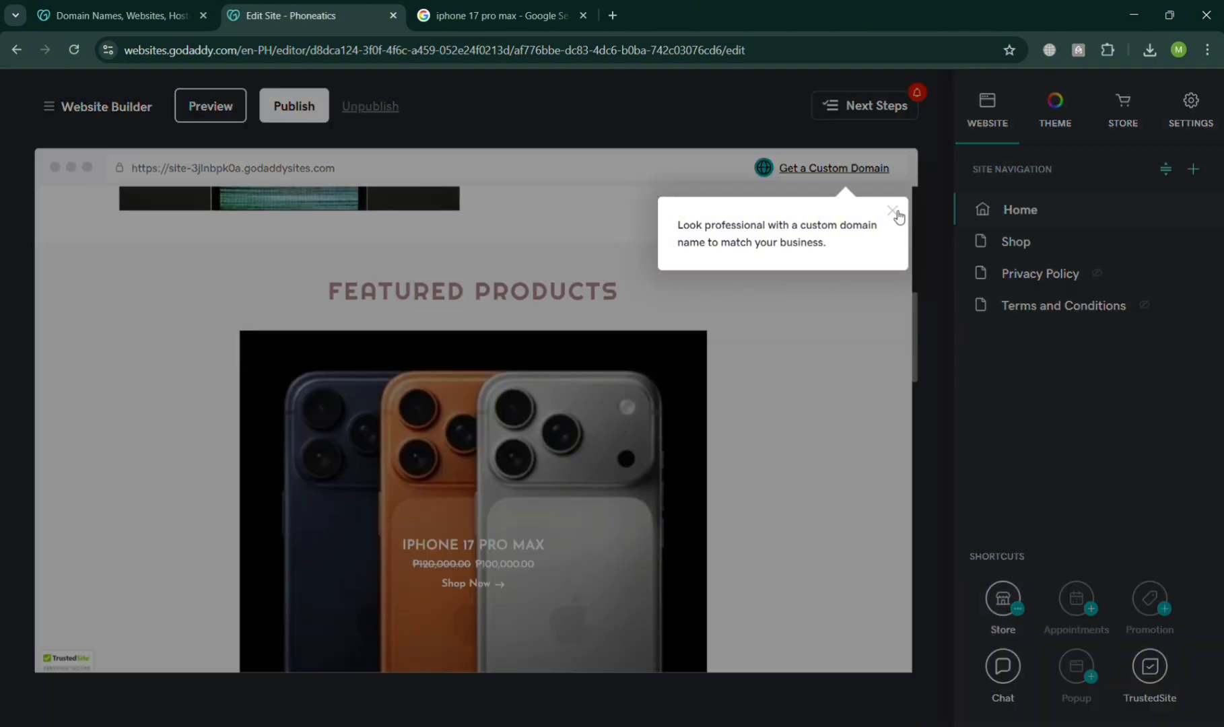
click(894, 211)
Inspect the iPhone 17 Pro Max listing on the home page and open the Featured Products section's settings
scroll(536, 371, down, 3)
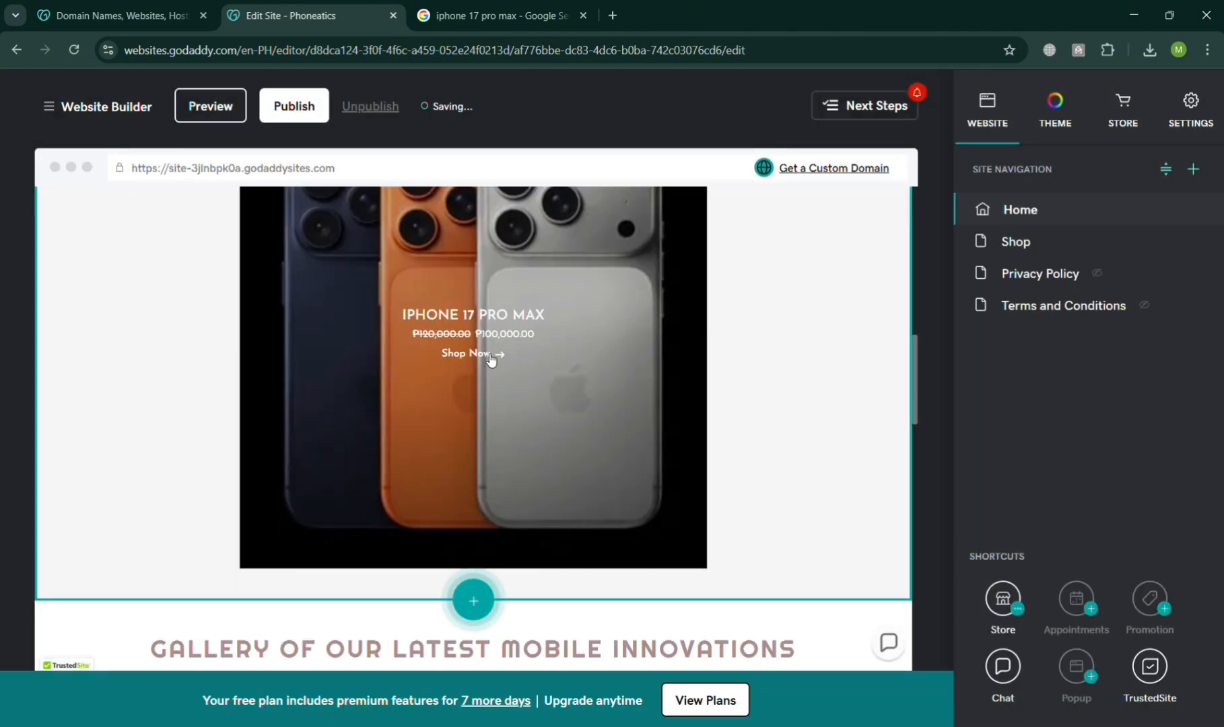
scroll(498, 387, up, 2)
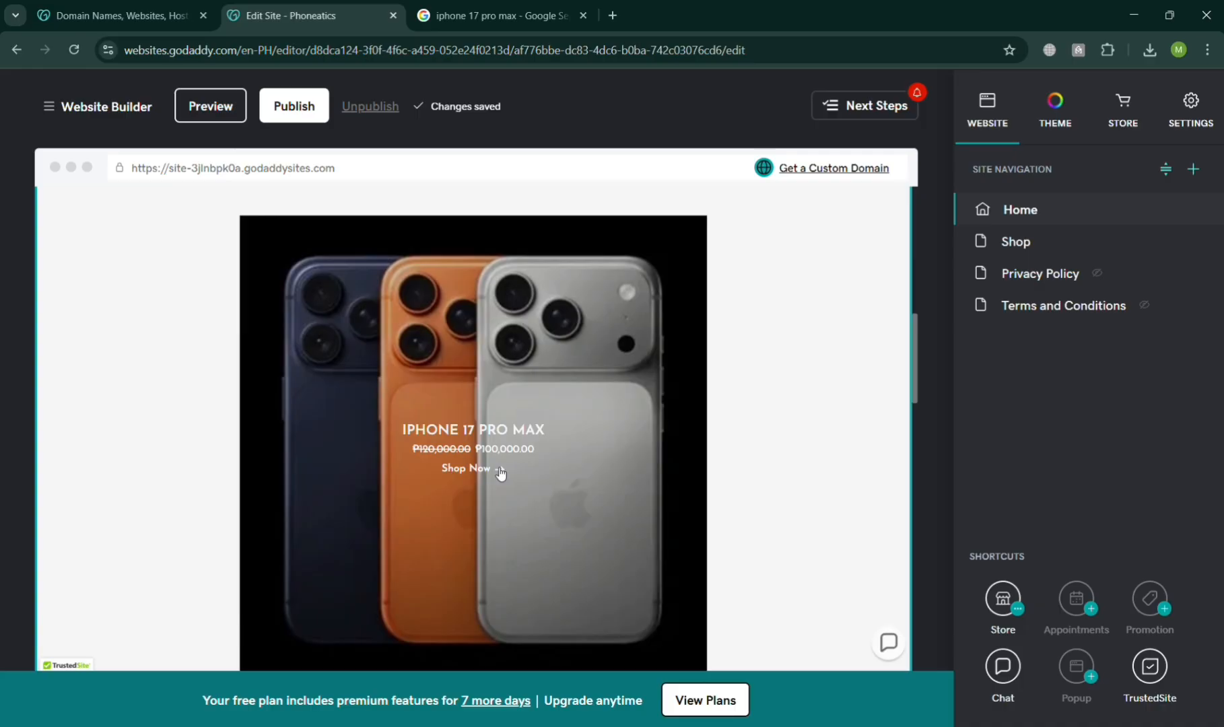
click(500, 474)
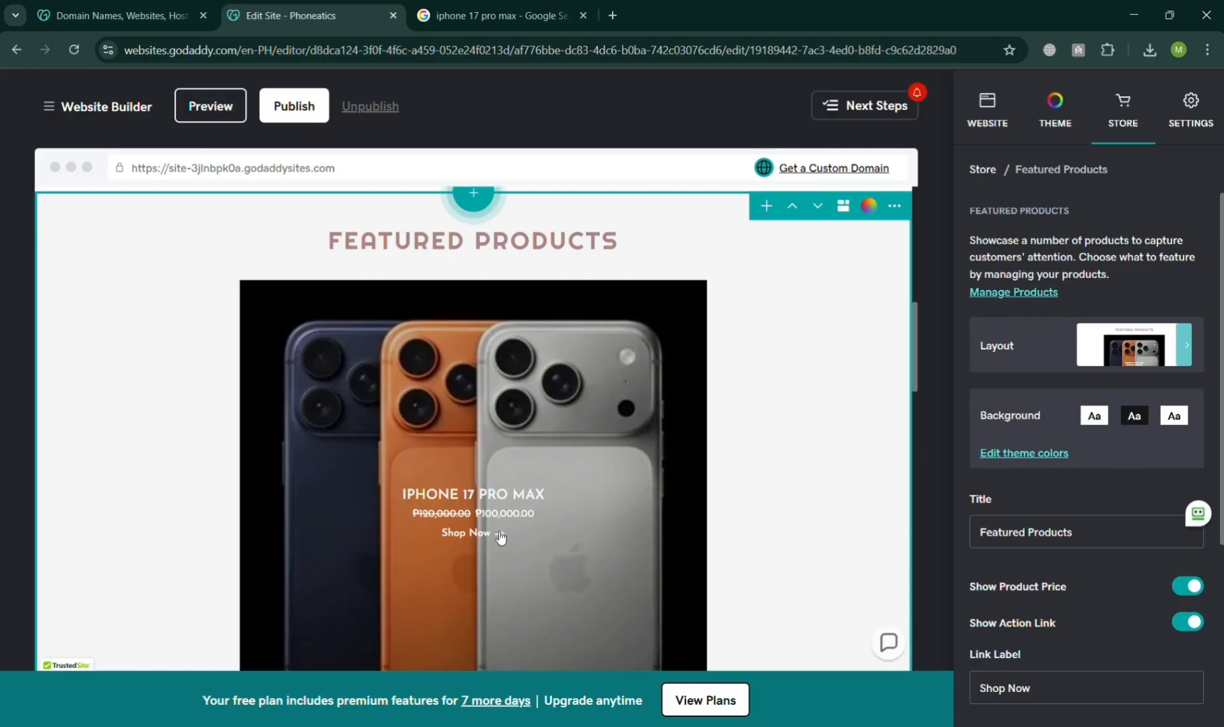
scroll(601, 509, down, 3)
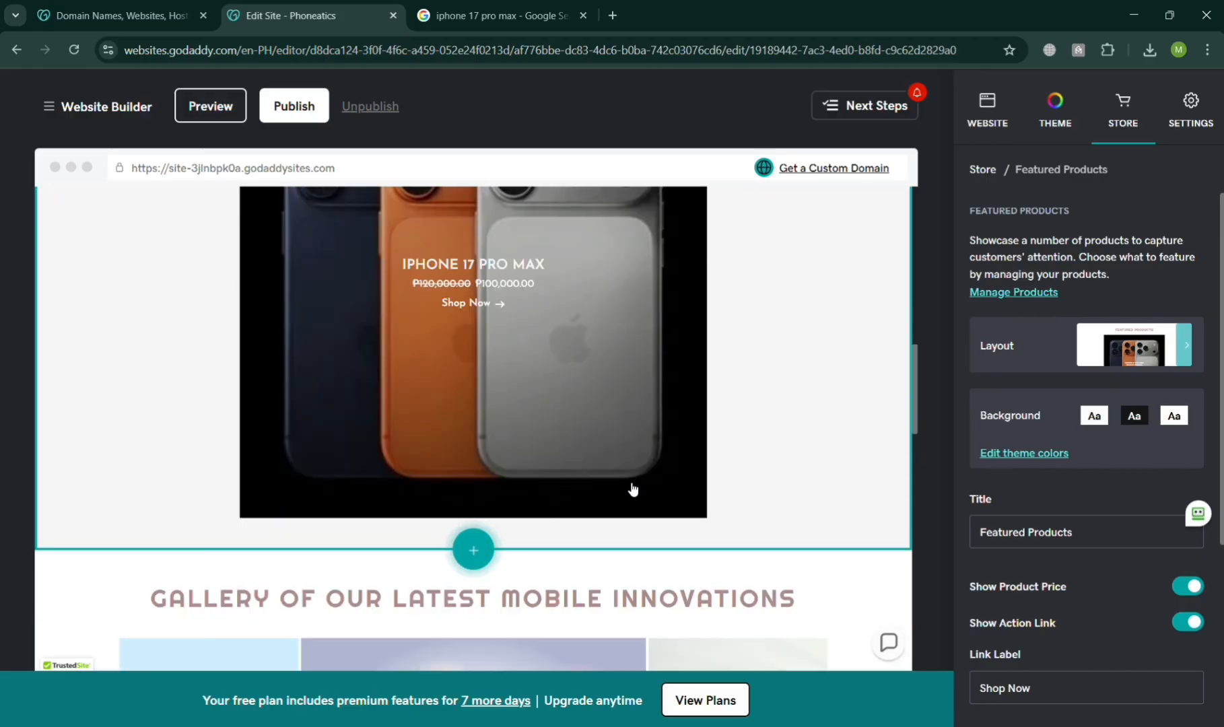